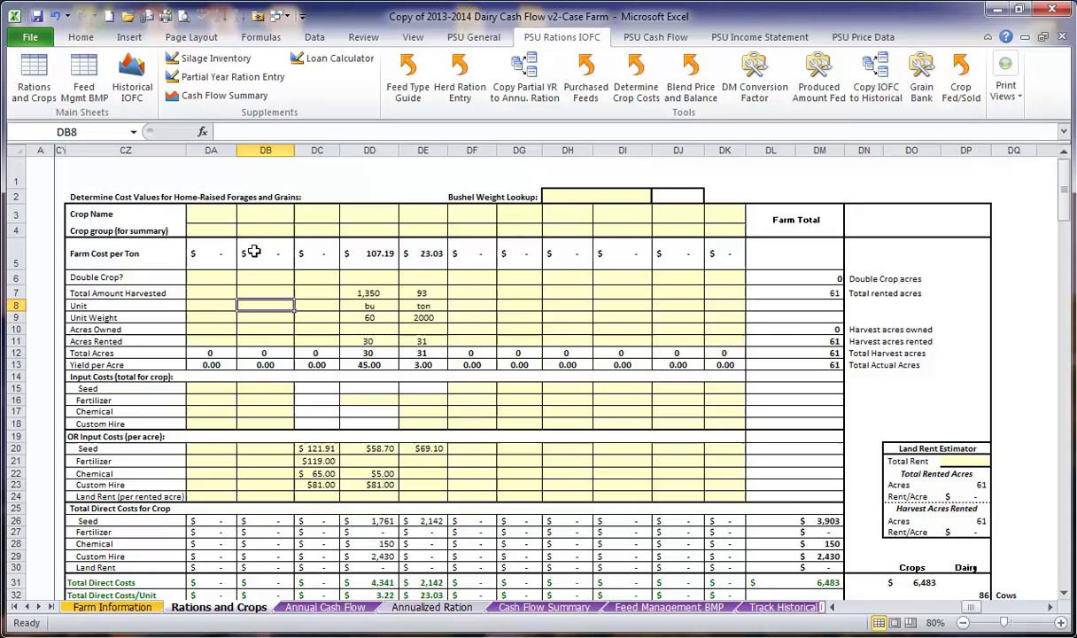
- Enter Corn Silage and Alfalfa as the crop names in the first two crop columns, DA3 and DB3
{"action": "left_click", "coordinate": [221, 217]}
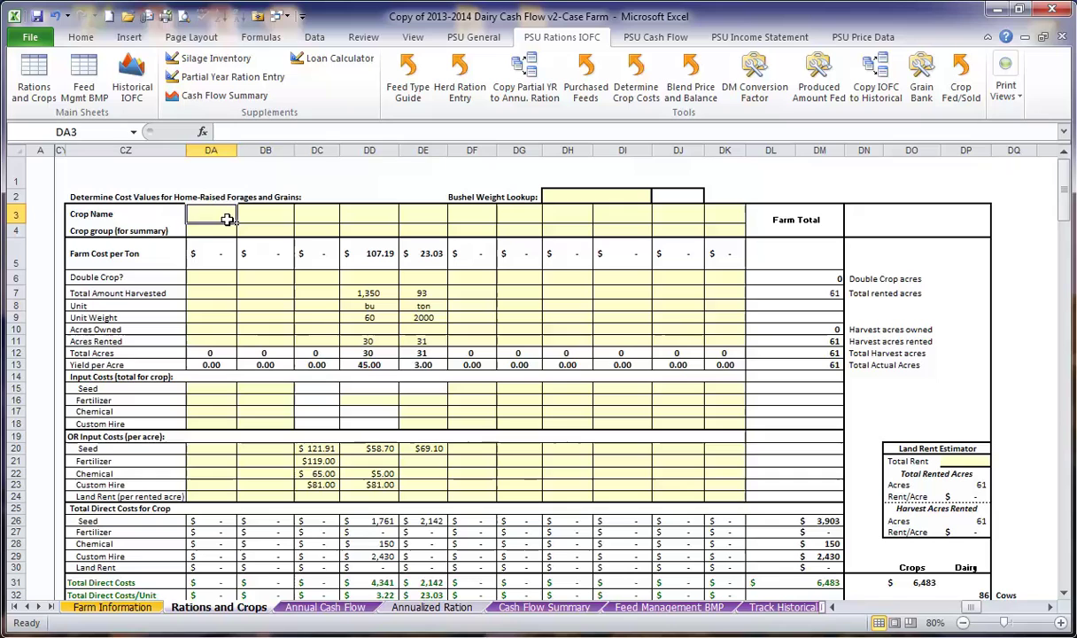
{"action": "type", "text": "C"}
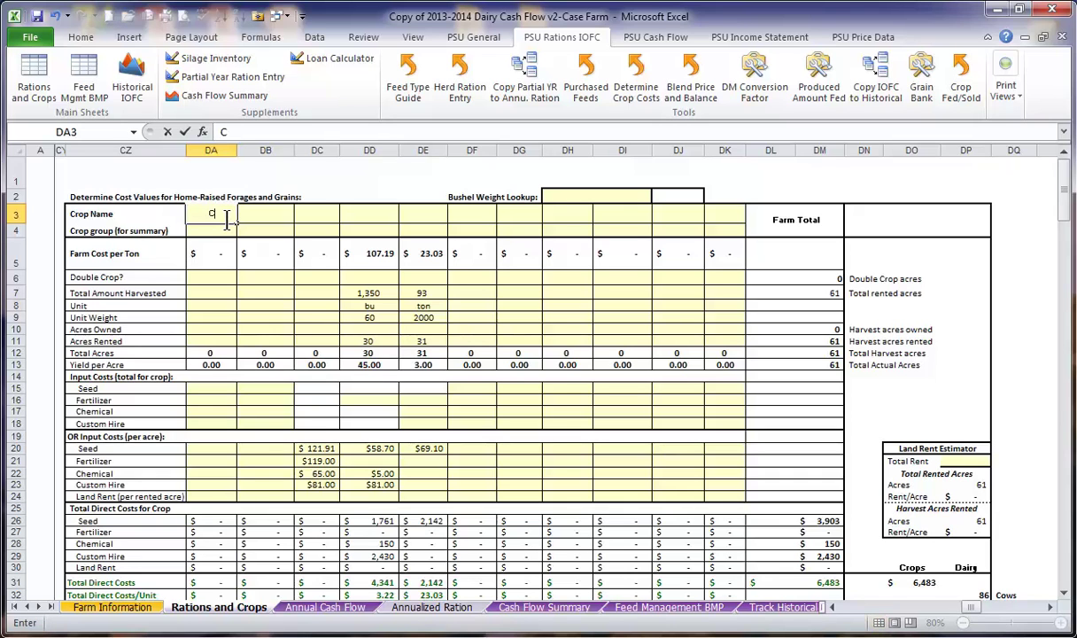
{"action": "type", "text": "orn Sialge"}
{"action": "key", "text": "BackSpace"}
{"action": "key", "text": "BackSpace"}
{"action": "key", "text": "BackSpace"}
{"action": "key", "text": "BackSpace"}
{"action": "type", "text": "lage"}
{"action": "key", "text": "Tab"}
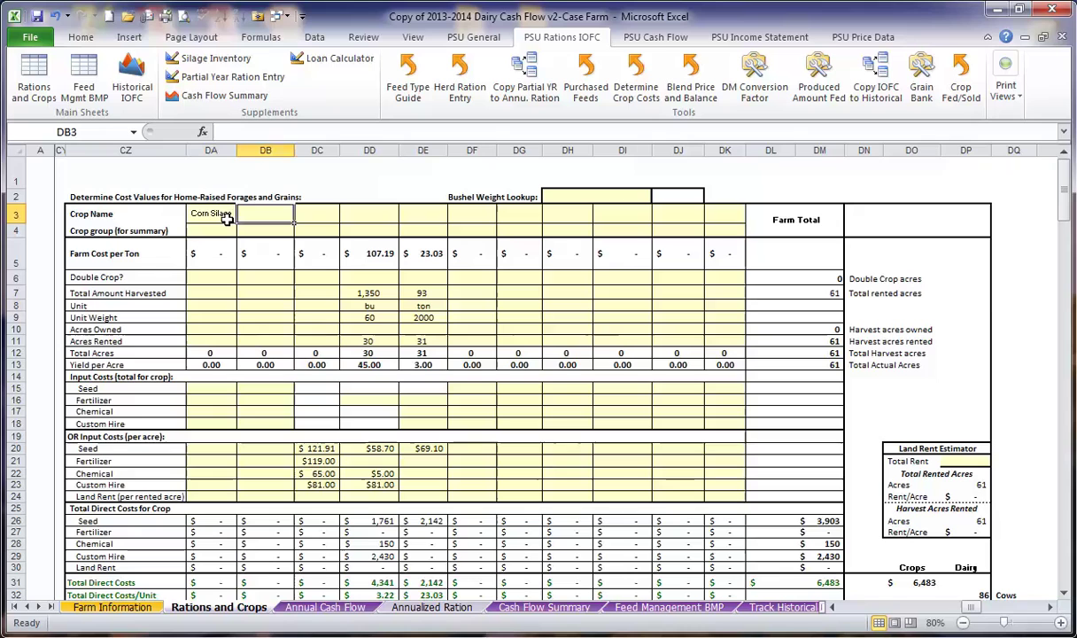
{"action": "type", "text": "Alfalfa"}
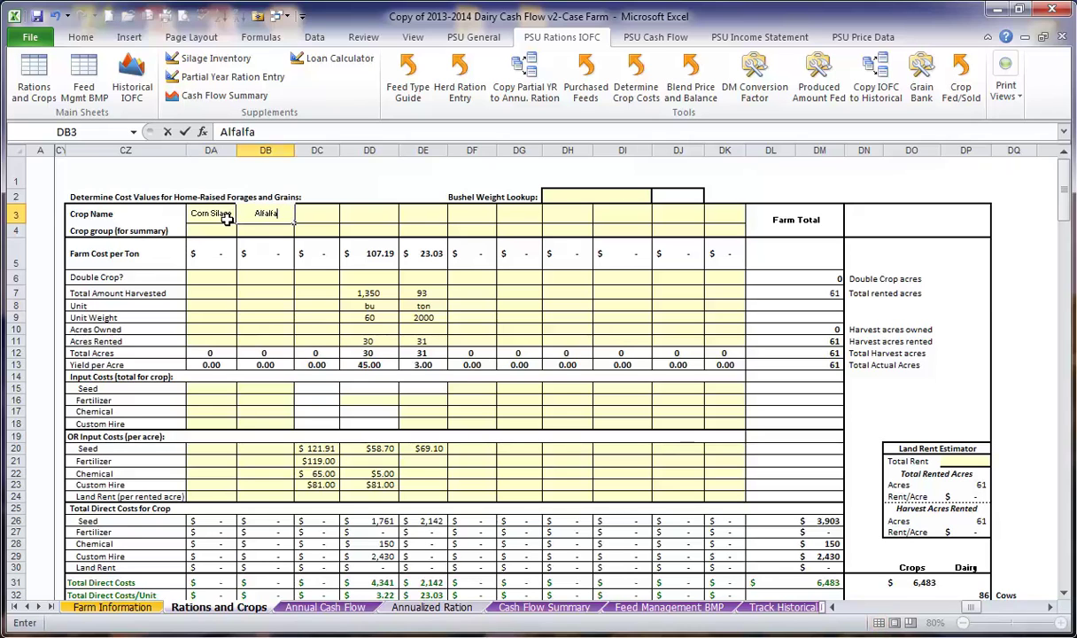
{"action": "key", "text": "Tab"}
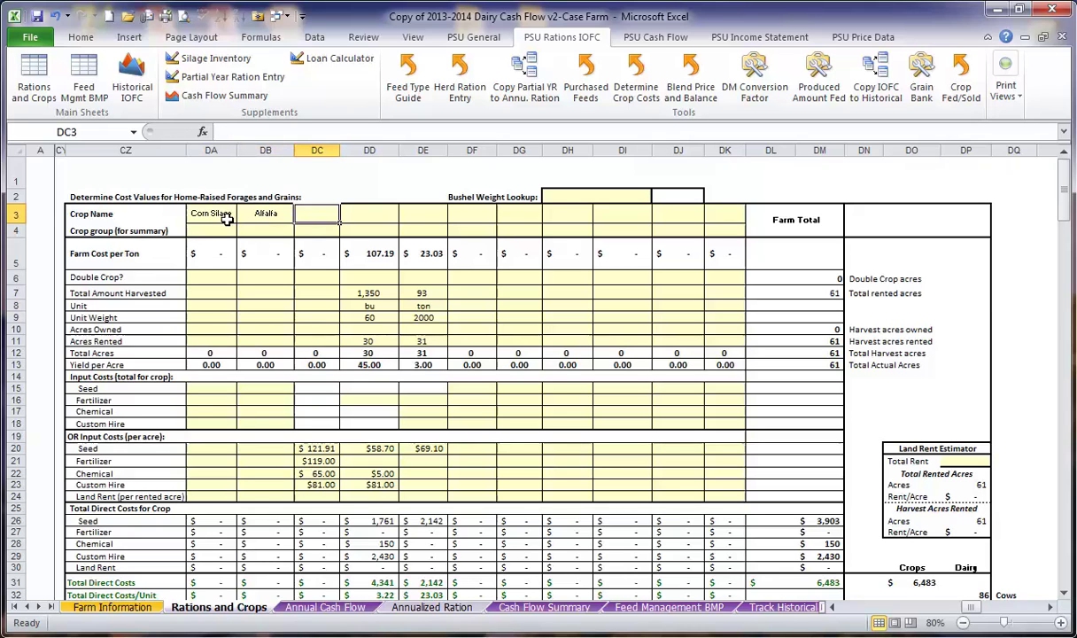
- Name the next three crops Corn, Soybeans and Ryegrass in cells DC3 through DE3
{"action": "type", "text": "Corn Soy"}
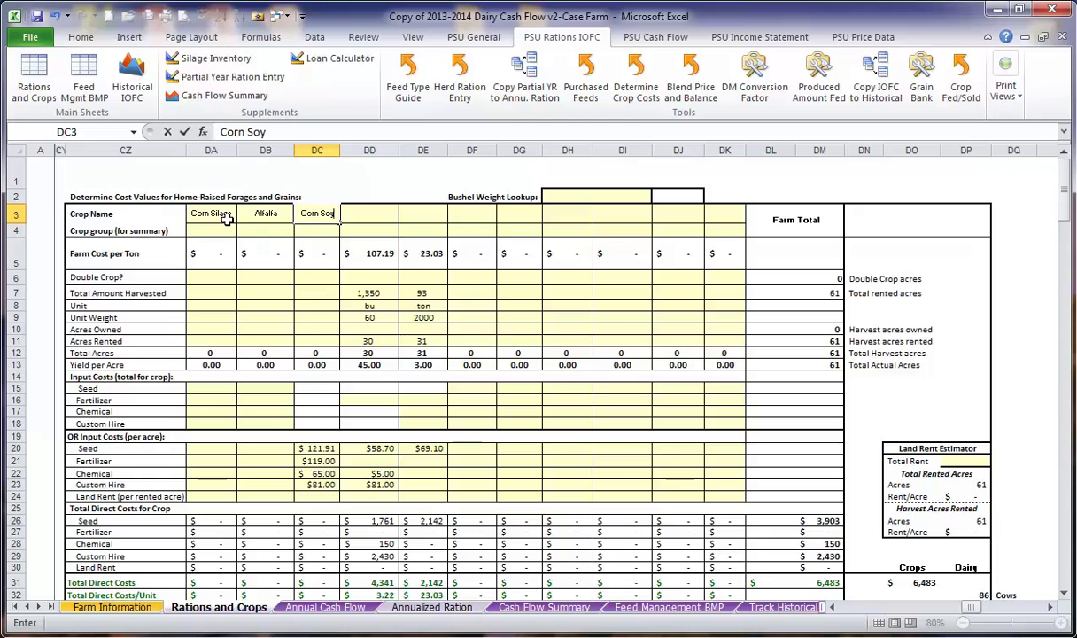
{"action": "key", "text": "BackSpace"}
{"action": "key", "text": "BackSpace"}
{"action": "key", "text": "BackSpace"}
{"action": "key", "text": "BackSpace"}
{"action": "key", "text": "Tab"}
{"action": "type", "text": "Soy"}
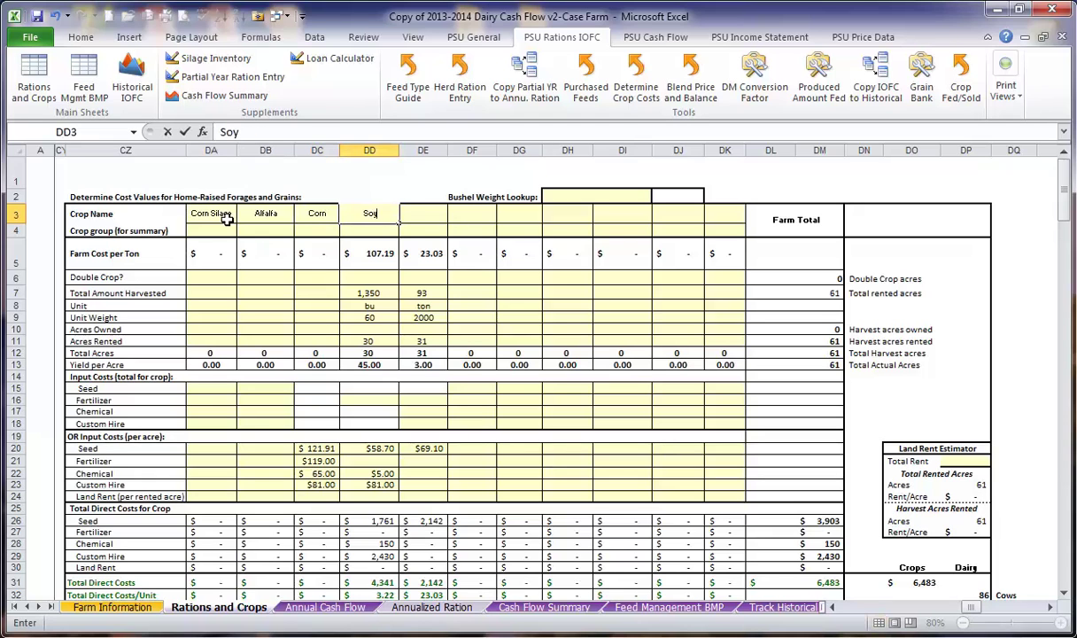
{"action": "type", "text": "beans"}
{"action": "key", "text": "Tab"}
{"action": "type", "text": "Ryeg"}
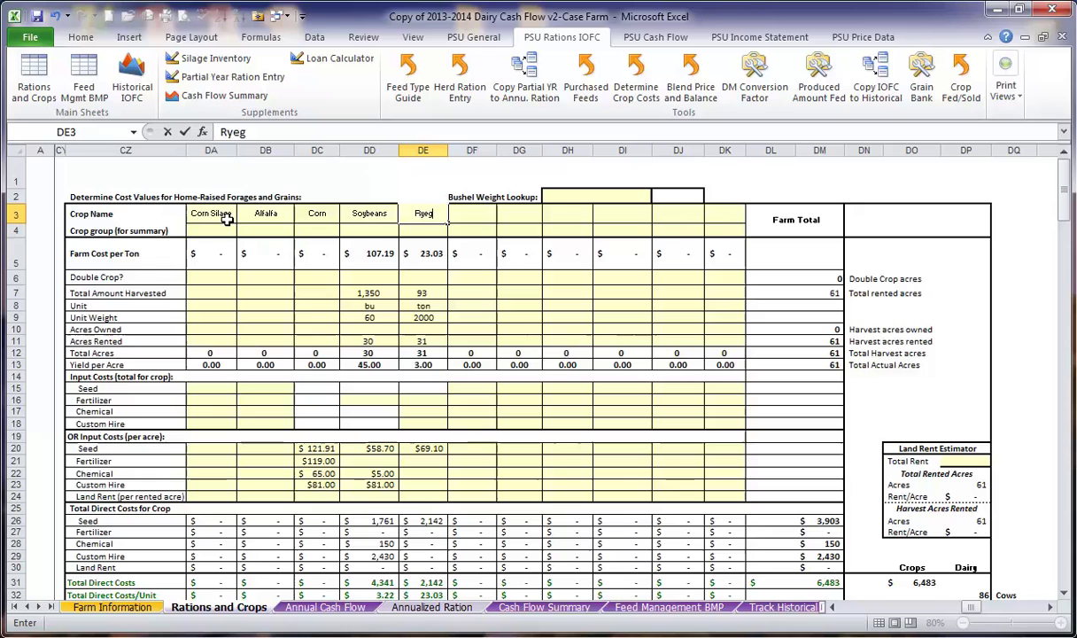
{"action": "type", "text": "rass"}
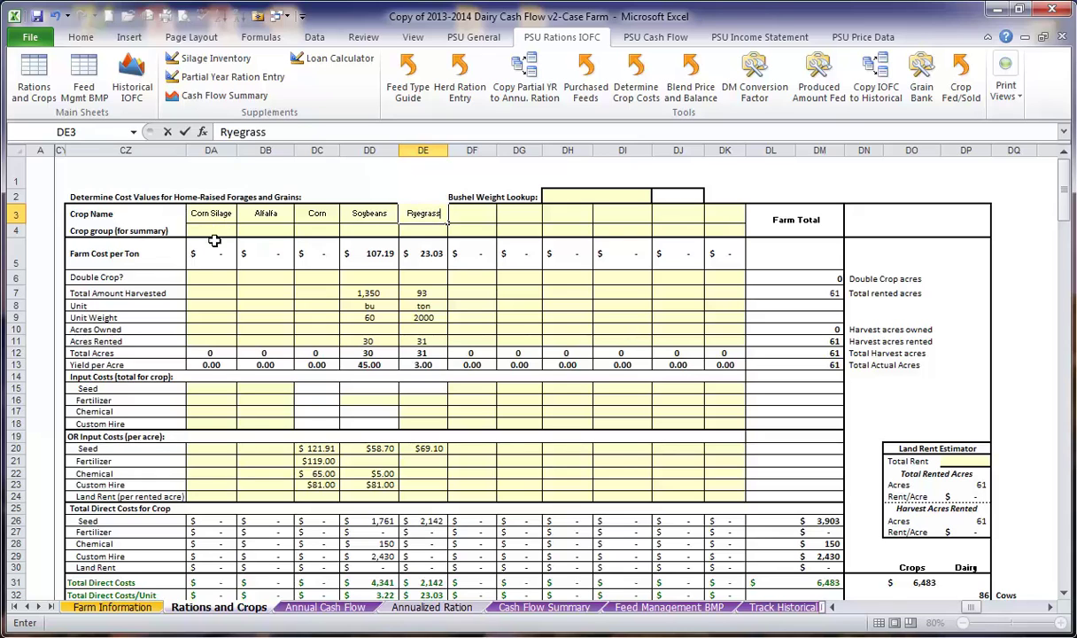
- Assign the crop group corn silage to Corn Silage and the group other to Alfalfa
{"action": "left_click", "coordinate": [214, 232]}
{"action": "left_click", "coordinate": [244, 231]}
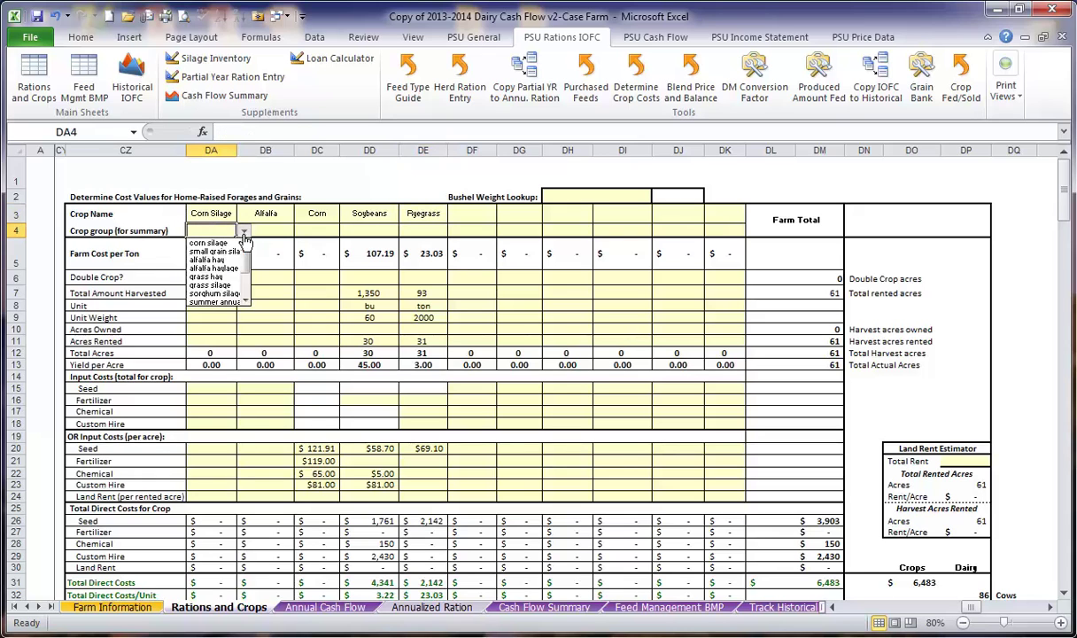
{"action": "left_click", "coordinate": [232, 244]}
{"action": "left_click", "coordinate": [265, 231]}
{"action": "left_click", "coordinate": [302, 231]}
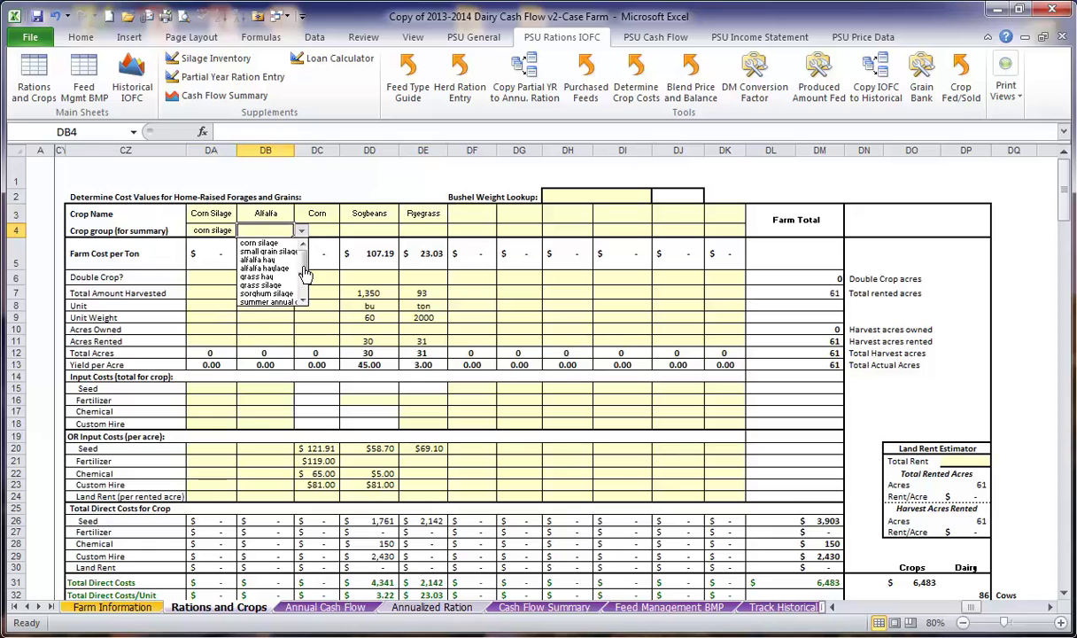
{"action": "scroll", "coordinate": [305, 279], "scroll_direction": "down", "scroll_amount": 2}
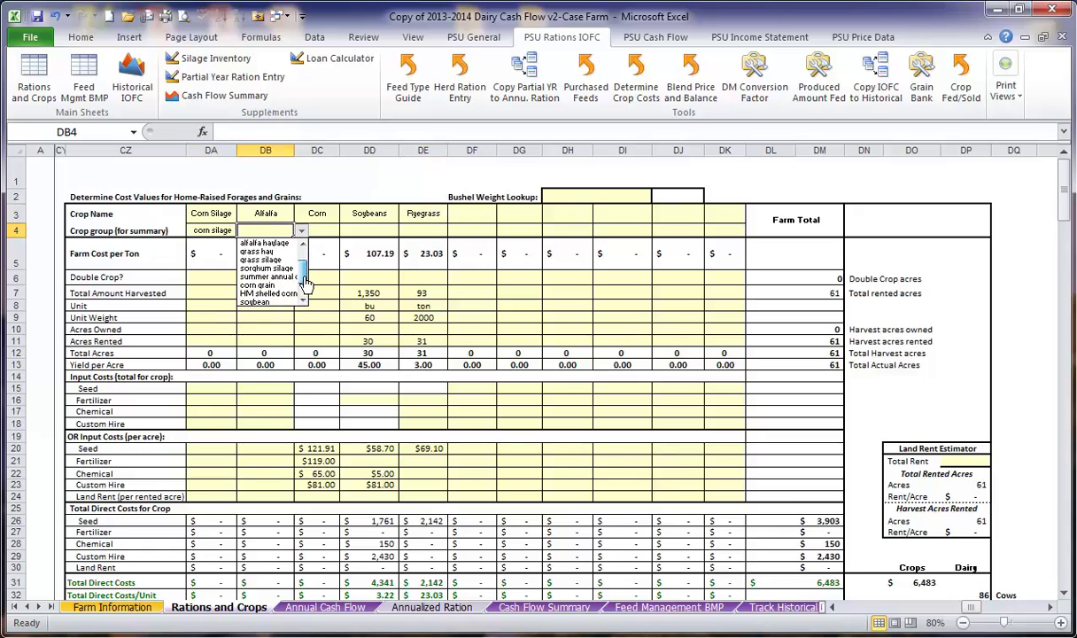
{"action": "scroll", "coordinate": [302, 280], "scroll_direction": "down", "scroll_amount": 2}
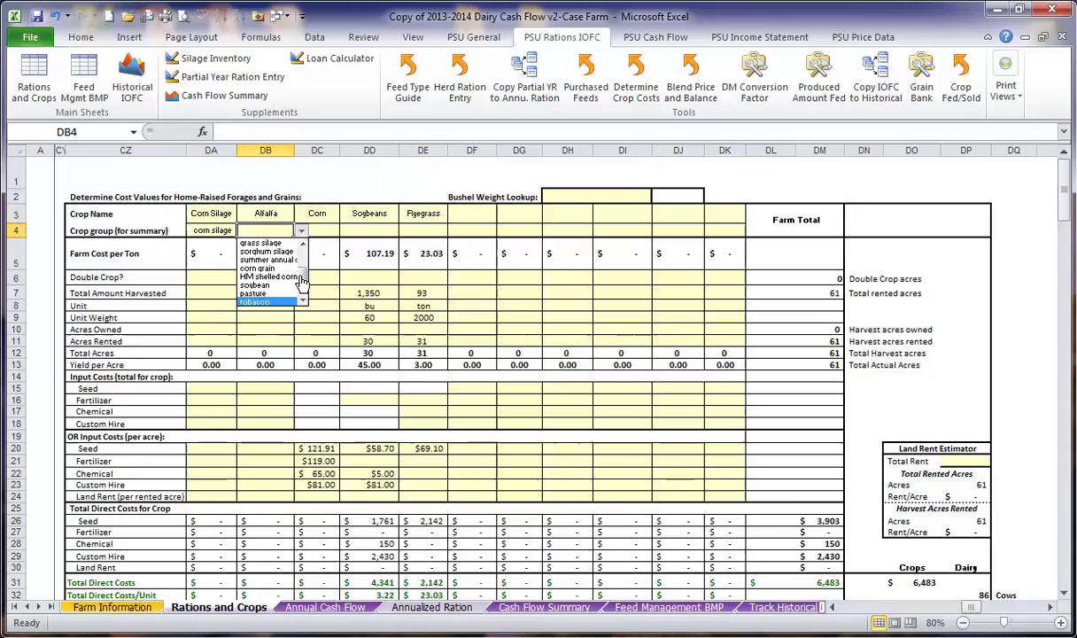
{"action": "scroll", "coordinate": [302, 280], "scroll_direction": "down", "scroll_amount": 2}
{"action": "left_click", "coordinate": [270, 300]}
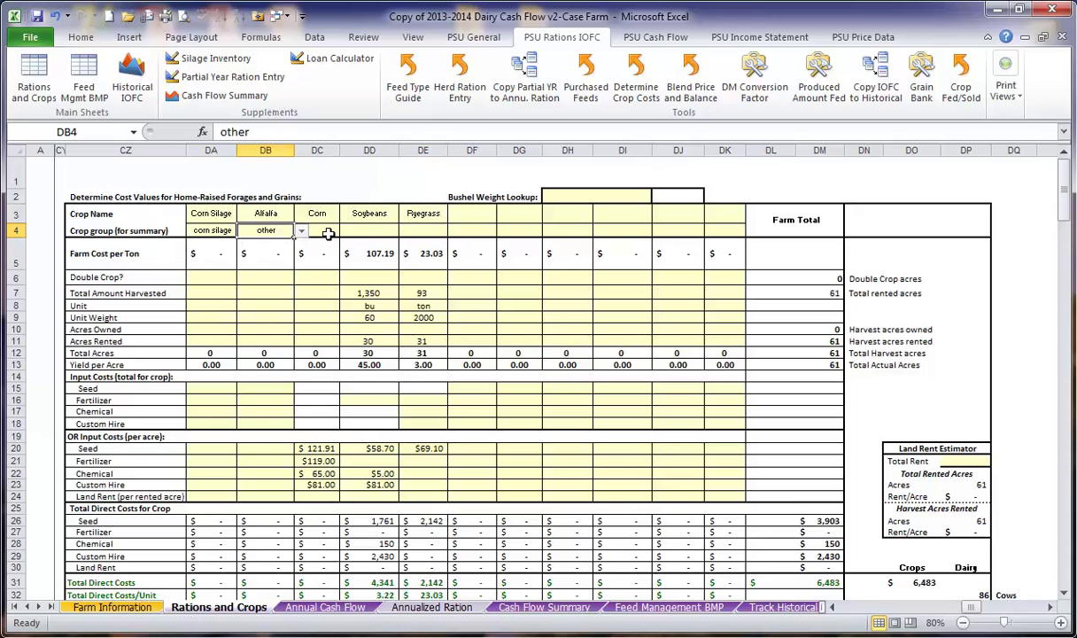
- Assign the crop groups corn grain to Corn, soybean to Soybeans and grass hay to Ryegrass
{"action": "left_click", "coordinate": [327, 233]}
{"action": "left_click", "coordinate": [346, 230]}
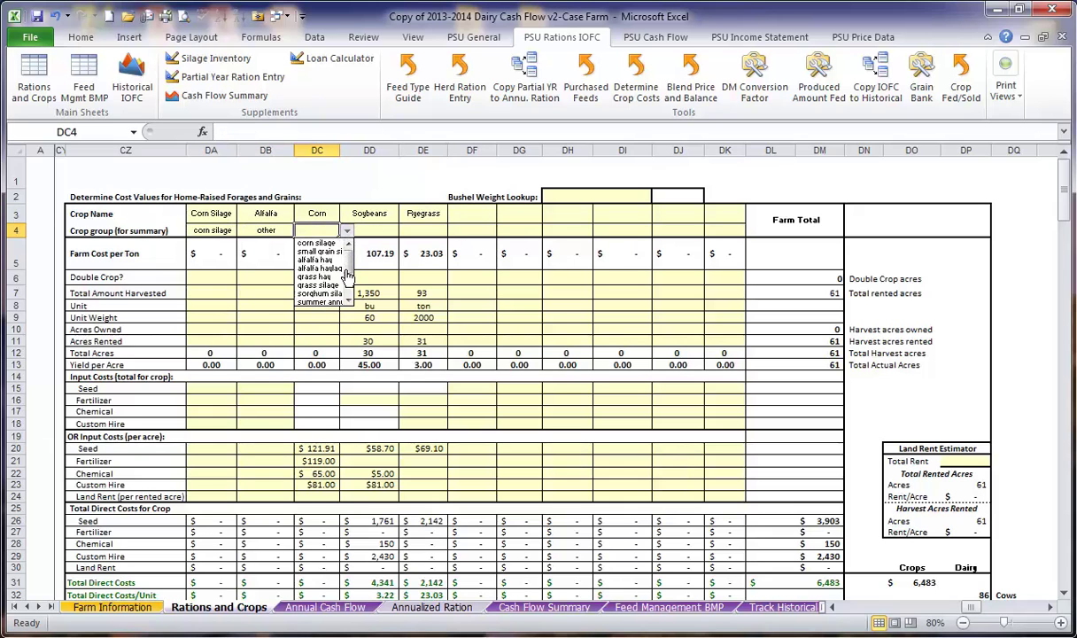
{"action": "scroll", "coordinate": [347, 280], "scroll_direction": "down", "scroll_amount": 5}
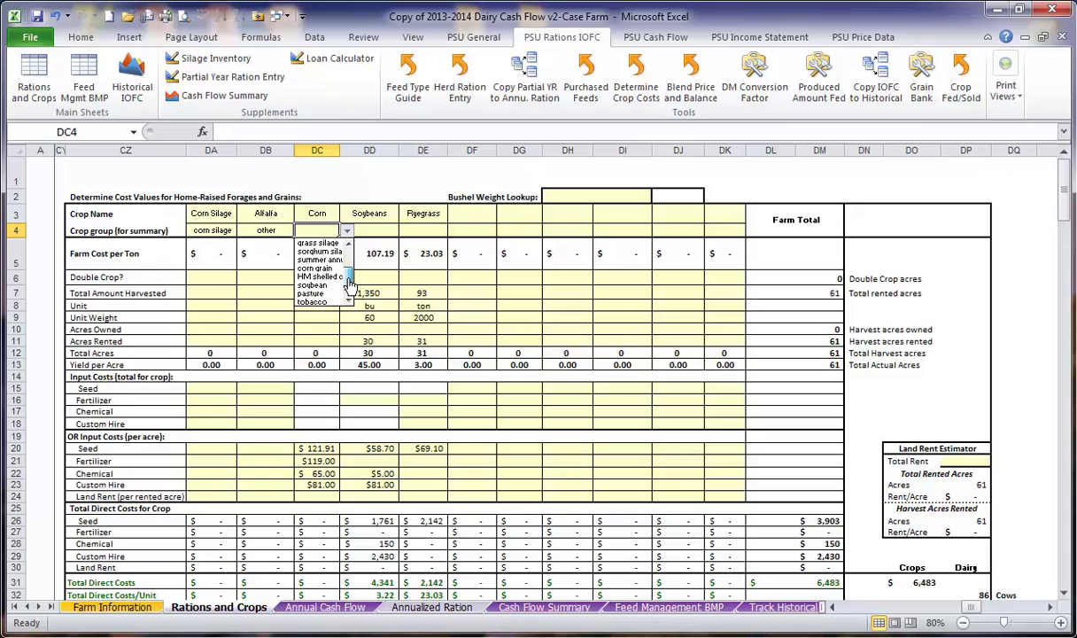
{"action": "left_click", "coordinate": [330, 267]}
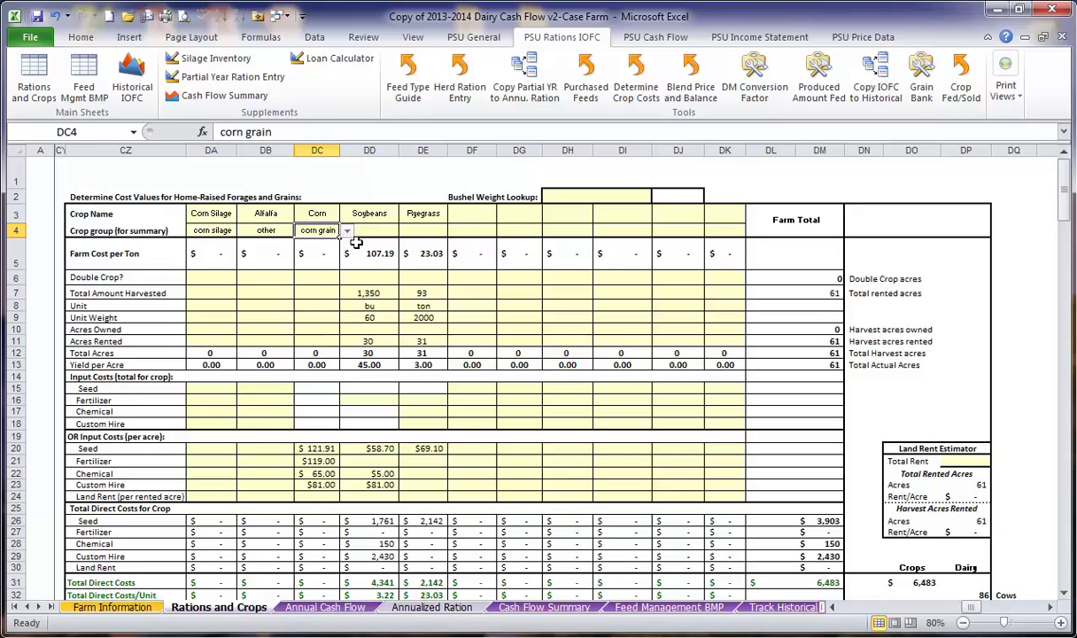
{"action": "left_click", "coordinate": [395, 232]}
{"action": "left_click", "coordinate": [403, 232]}
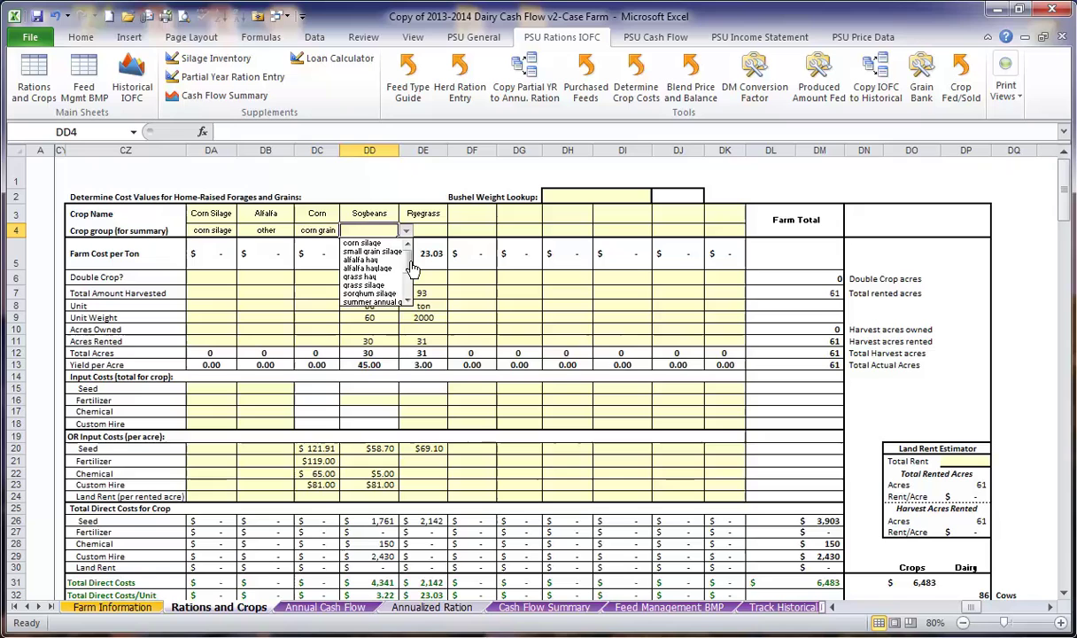
{"action": "scroll", "coordinate": [410, 284], "scroll_direction": "down", "scroll_amount": 3}
{"action": "left_click", "coordinate": [381, 285]}
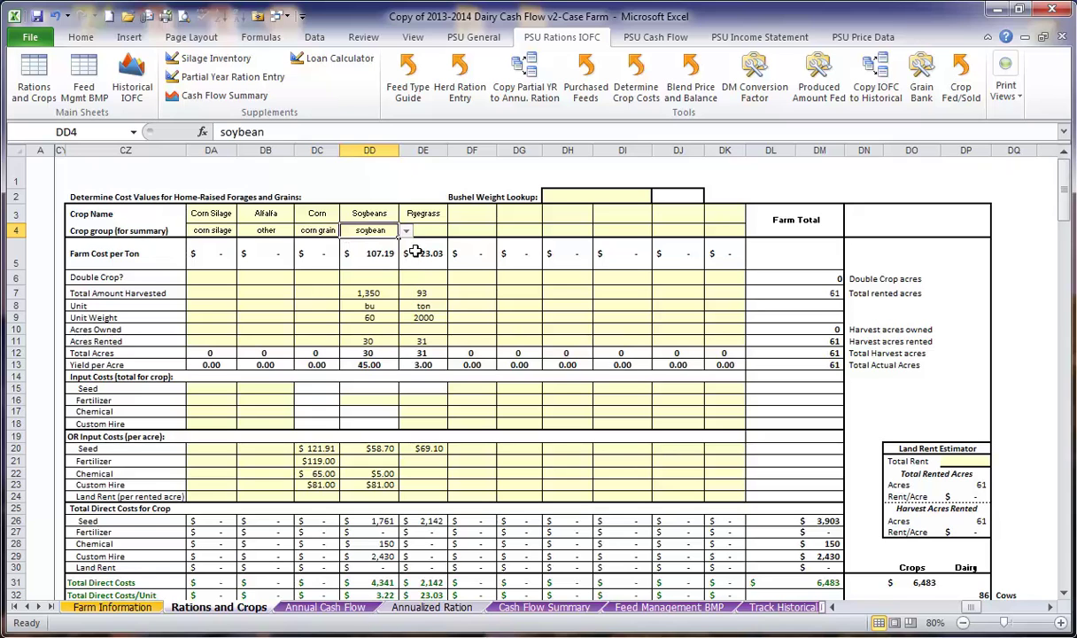
{"action": "left_click", "coordinate": [434, 232]}
{"action": "left_click", "coordinate": [455, 231]}
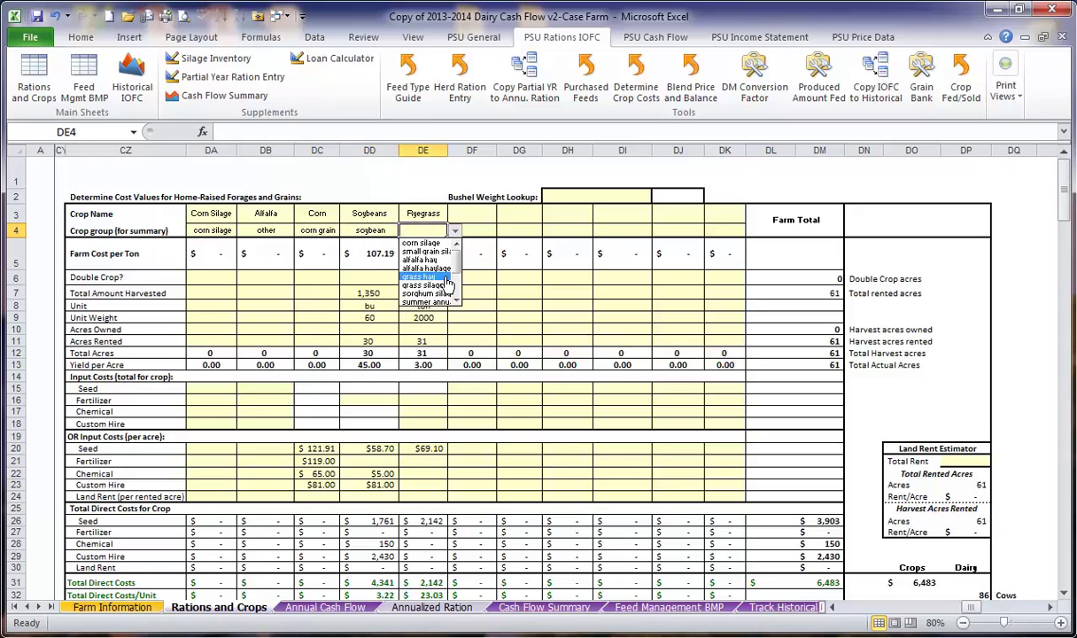
{"action": "left_click", "coordinate": [427, 272]}
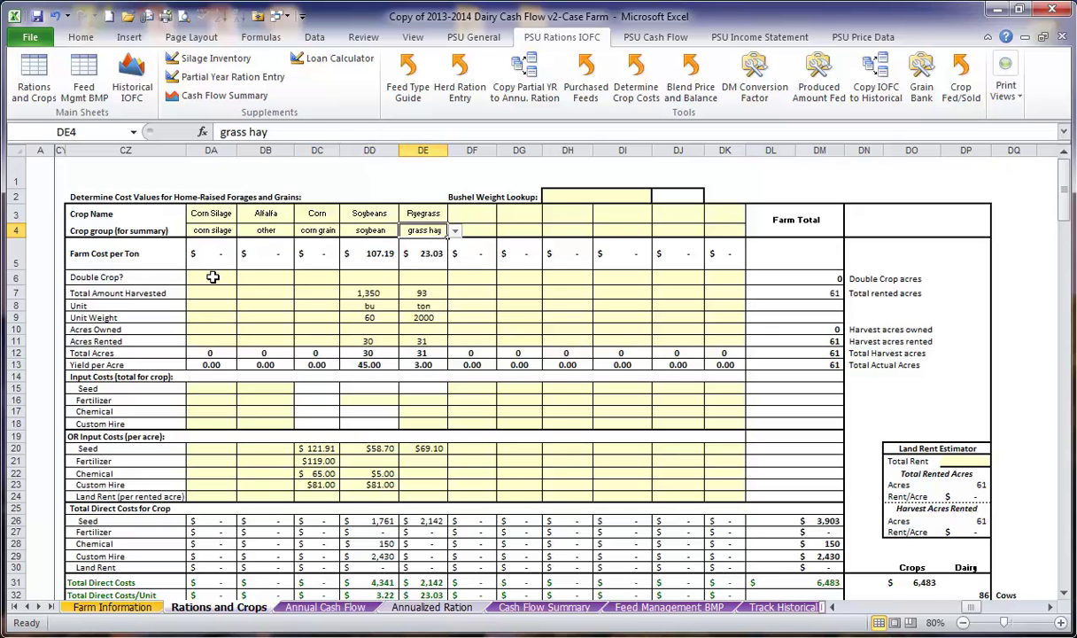
- Mark the Soybeans column as Double Crop
{"action": "left_click", "coordinate": [387, 280]}
{"action": "left_click", "coordinate": [405, 278]}
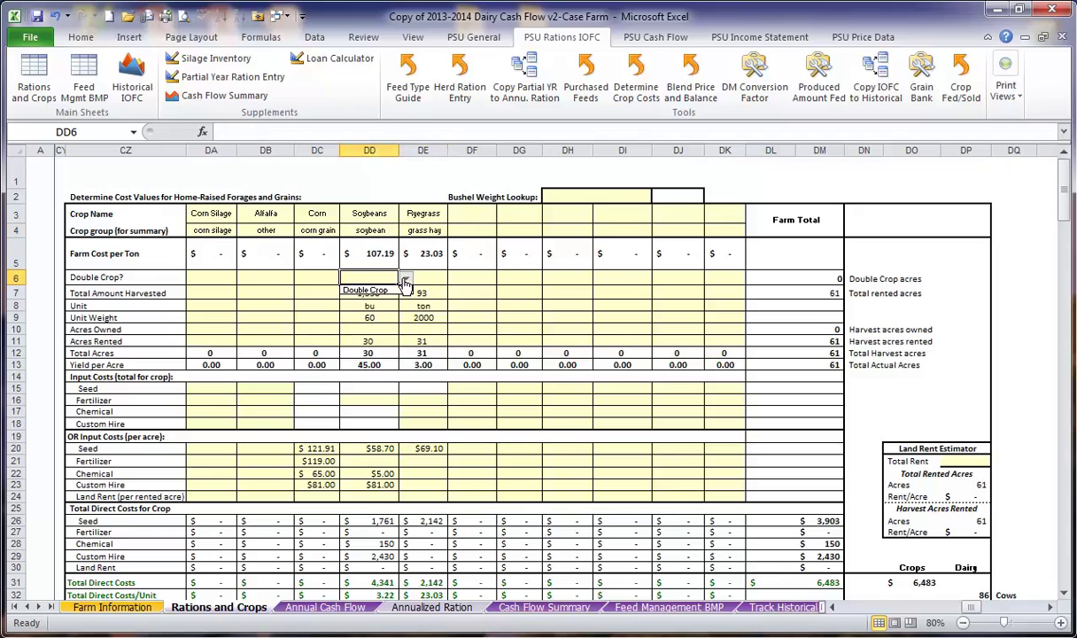
{"action": "left_click", "coordinate": [391, 288]}
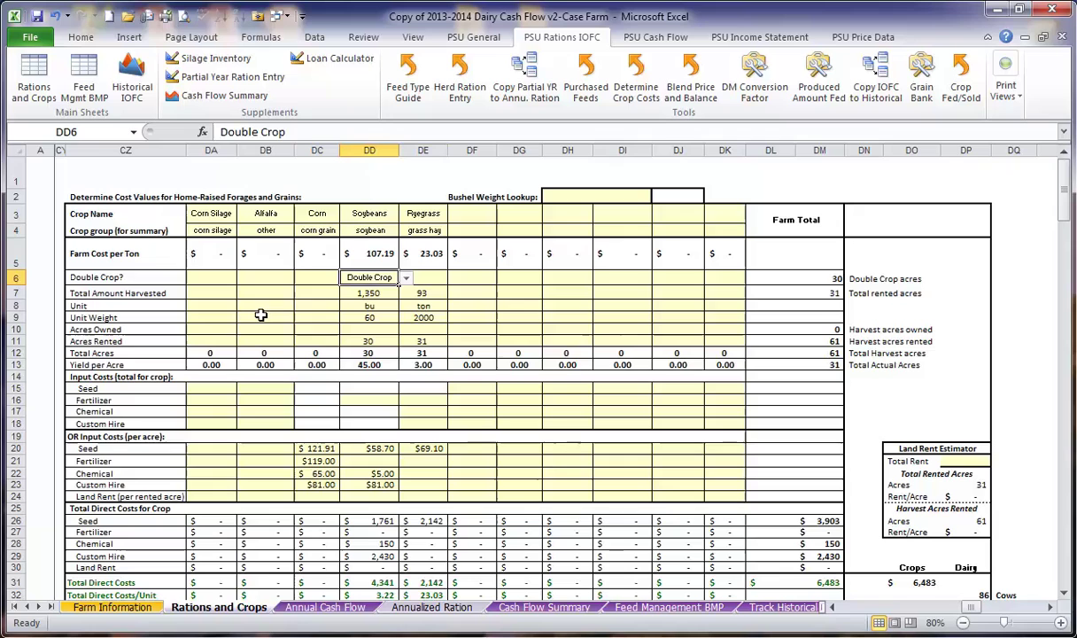
- Enter 880 as the total amount harvested for Corn Silage
{"action": "left_click", "coordinate": [217, 292]}
{"action": "type", "text": "8"}
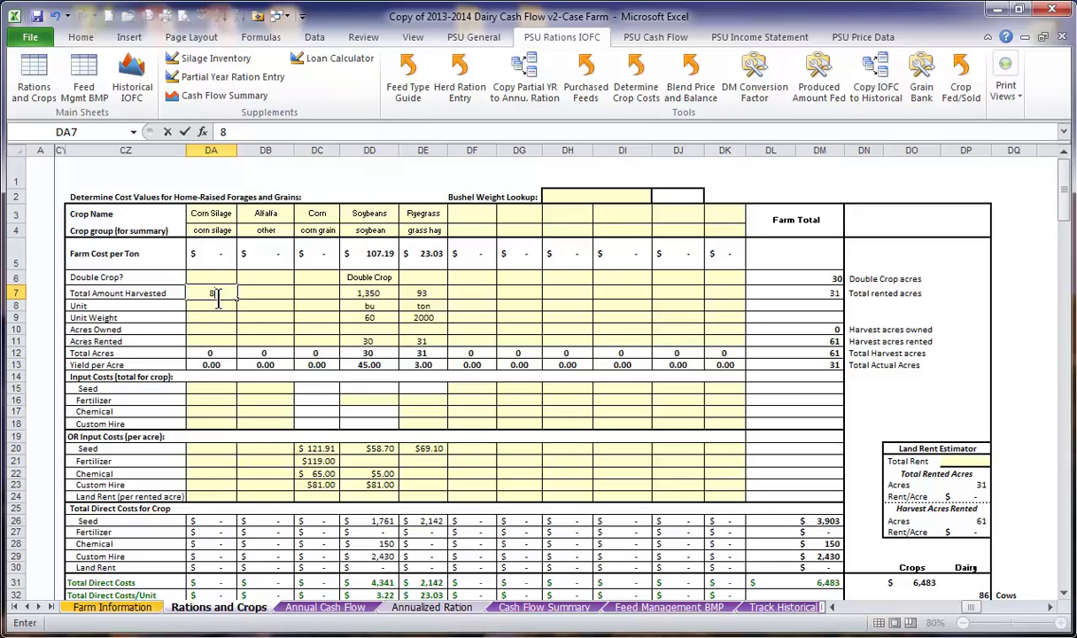
{"action": "type", "text": "00"}
{"action": "key", "text": "BackSpace"}
{"action": "key", "text": "BackSpace"}
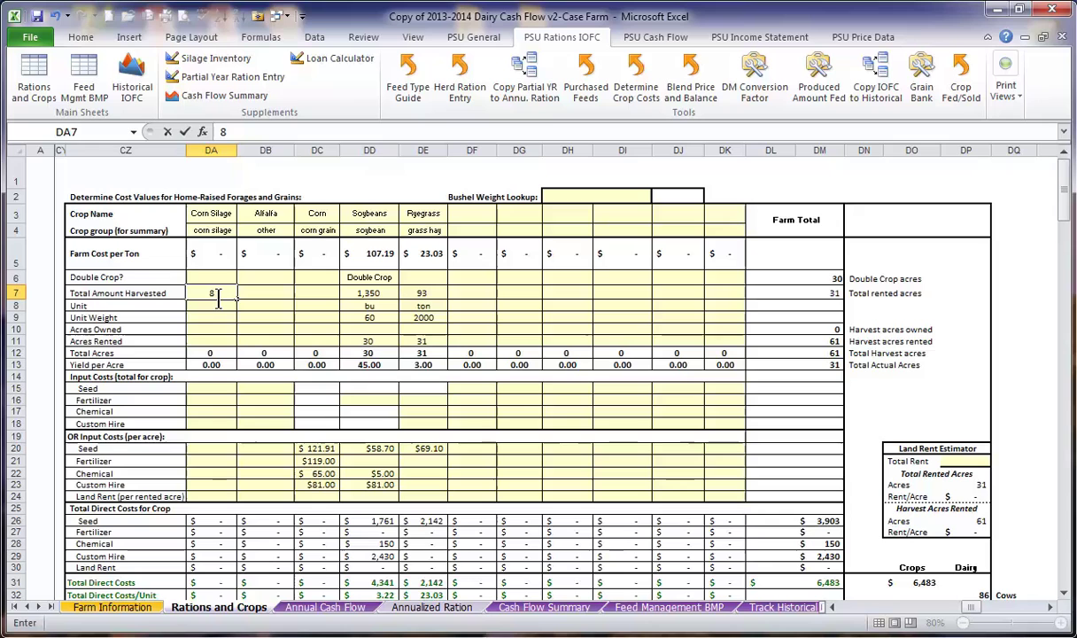
{"action": "type", "text": "80"}
{"action": "key", "text": "Return"}
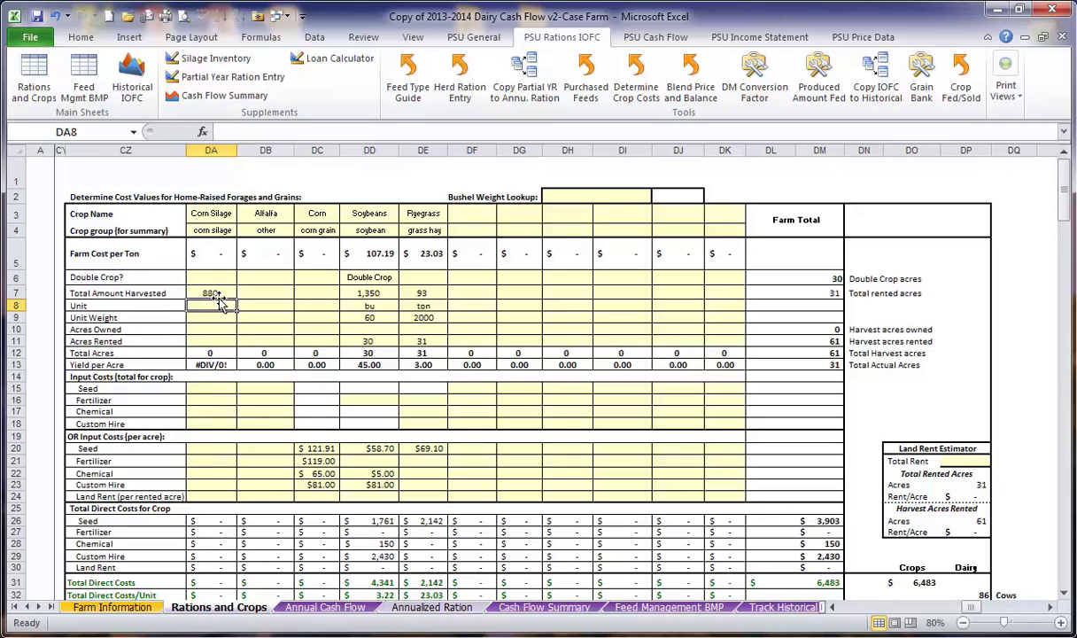
- Set the Corn Silage unit to ton with a unit weight of 2000
{"action": "type", "text": "ton"}
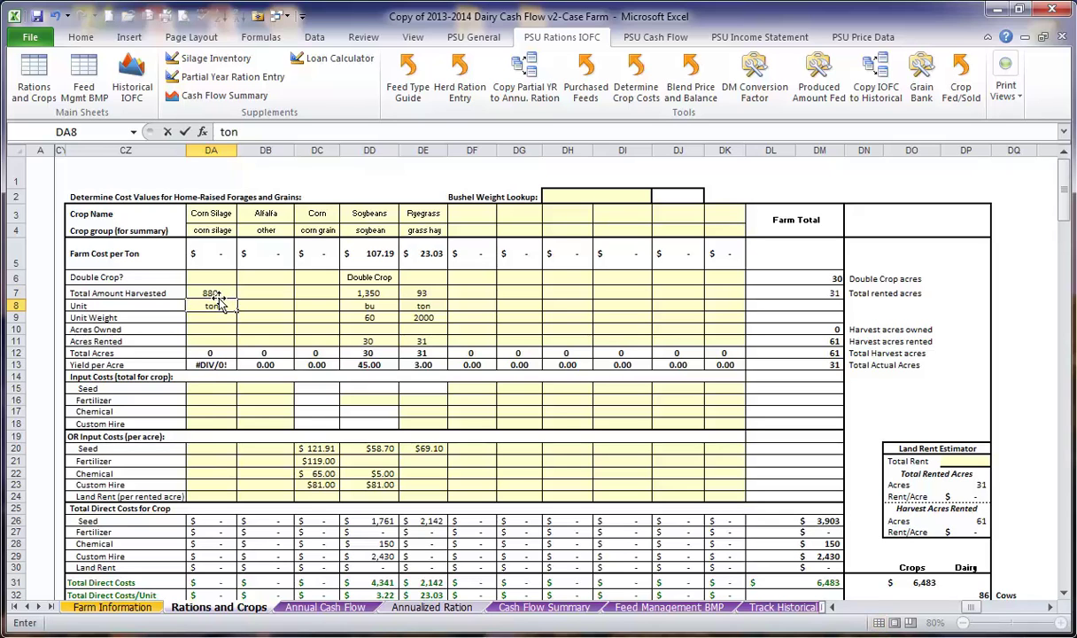
{"action": "key", "text": "Return"}
{"action": "type", "text": "2000"}
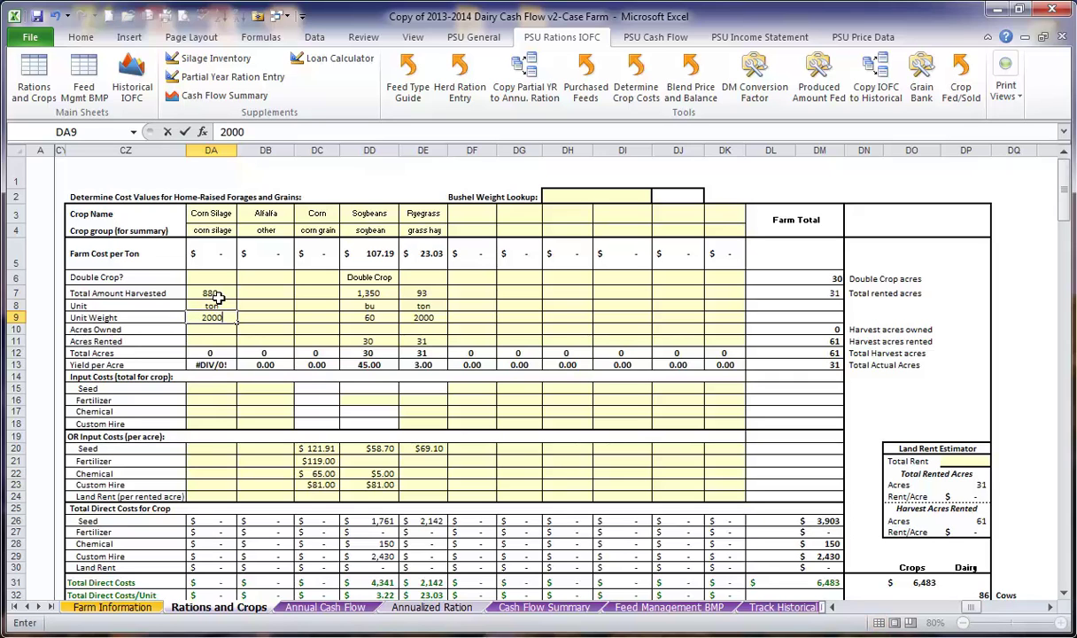
{"action": "key", "text": "Return"}
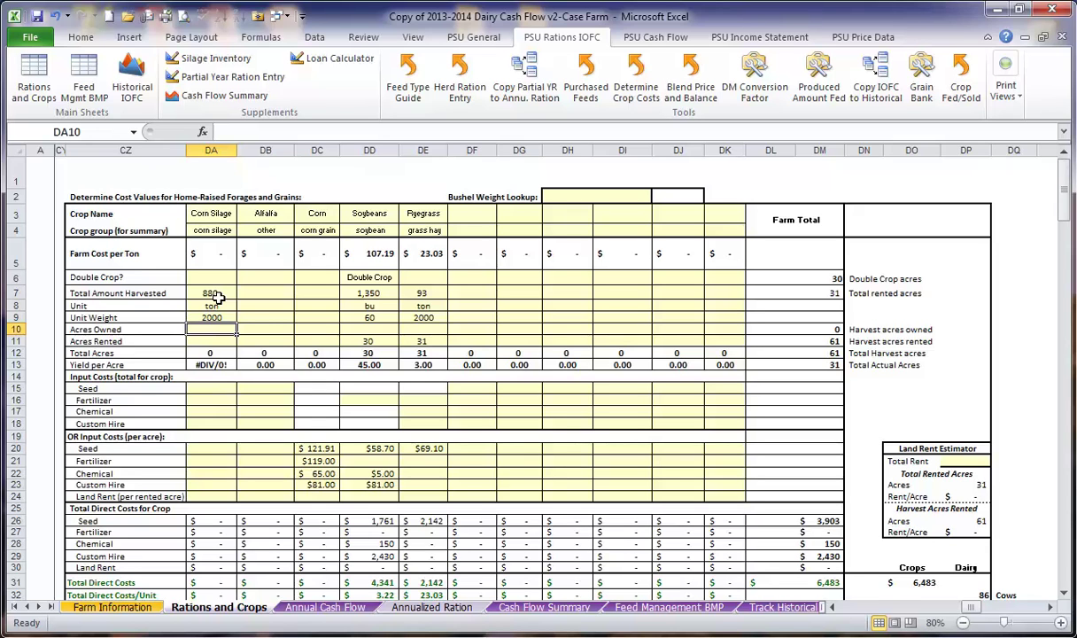
- Set the Corn Silage land to 30 acres owned and 10 acres rented
{"action": "type", "text": "30"}
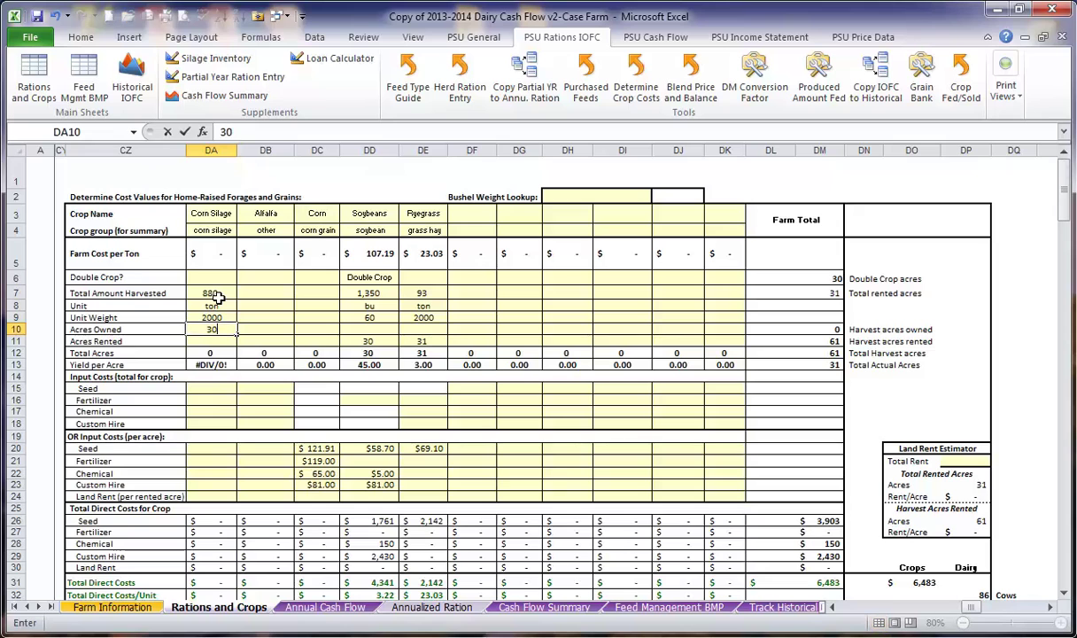
{"action": "key", "text": "Return"}
{"action": "type", "text": "40"}
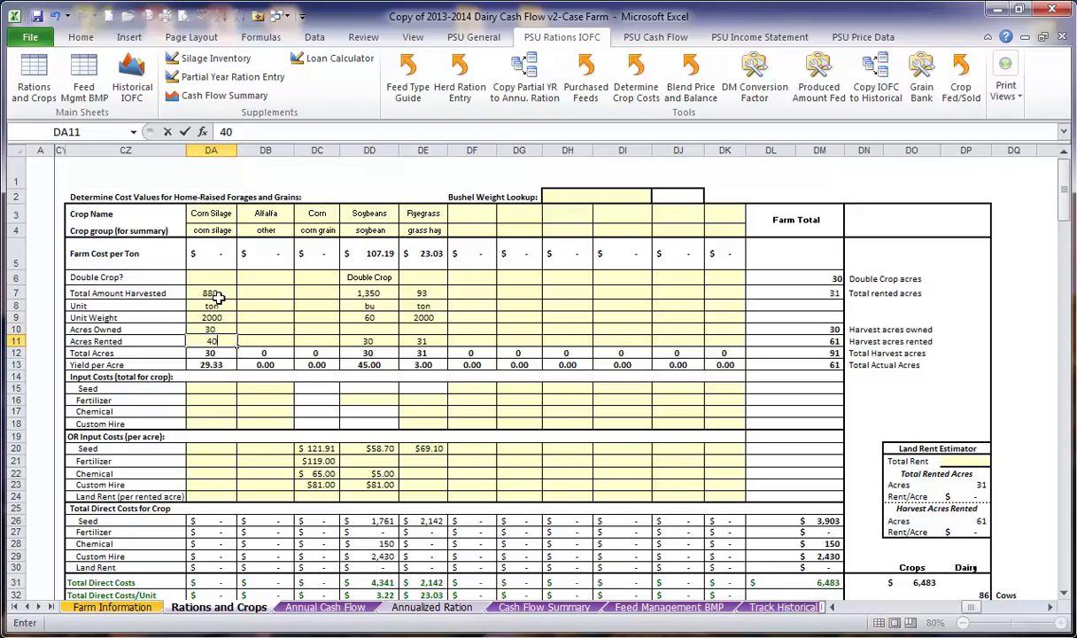
{"action": "key", "text": "Return"}
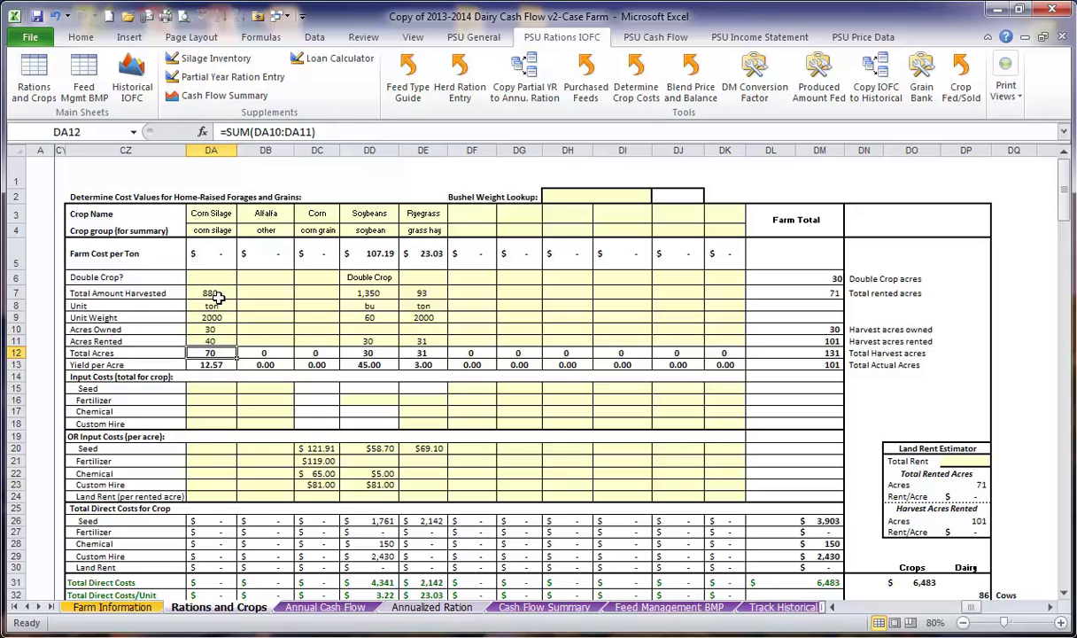
{"action": "key", "text": "Up"}
{"action": "type", "text": "10"}
{"action": "key", "text": "Return"}
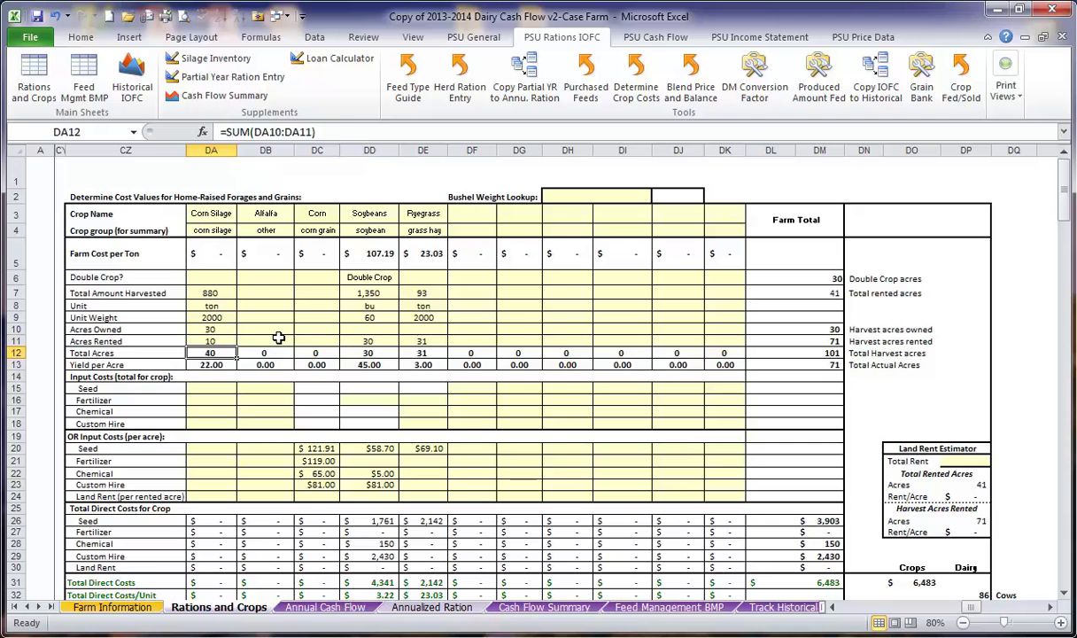
- Fill in the Alfalfa crop with 450 harvested, unit ton, unit weight 2000 and 45 acres owned
{"action": "left_click", "coordinate": [267, 292]}
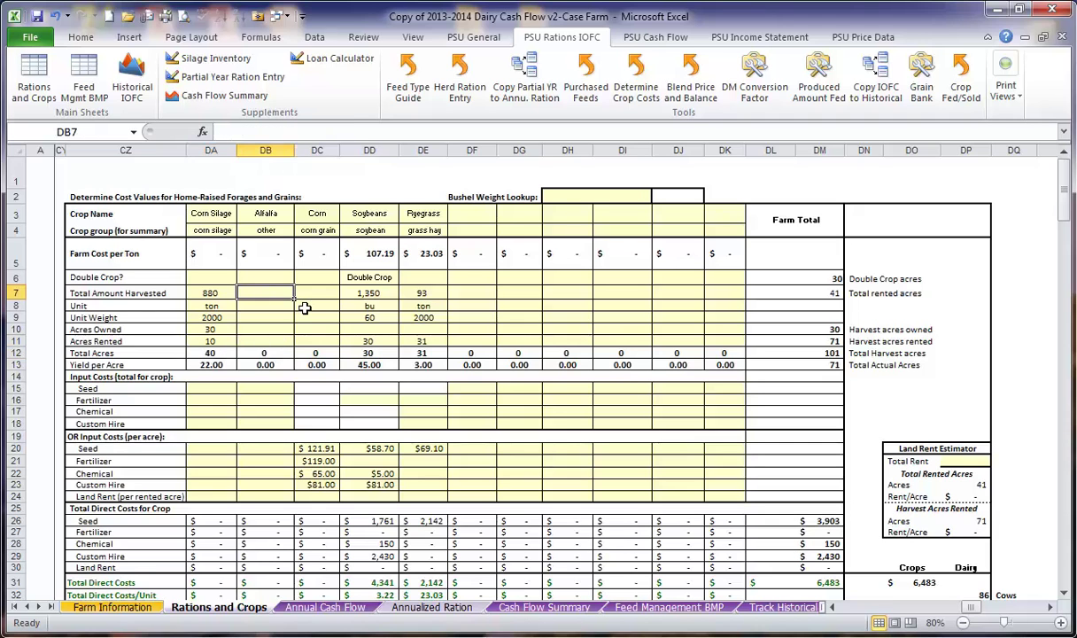
{"action": "type", "text": "450"}
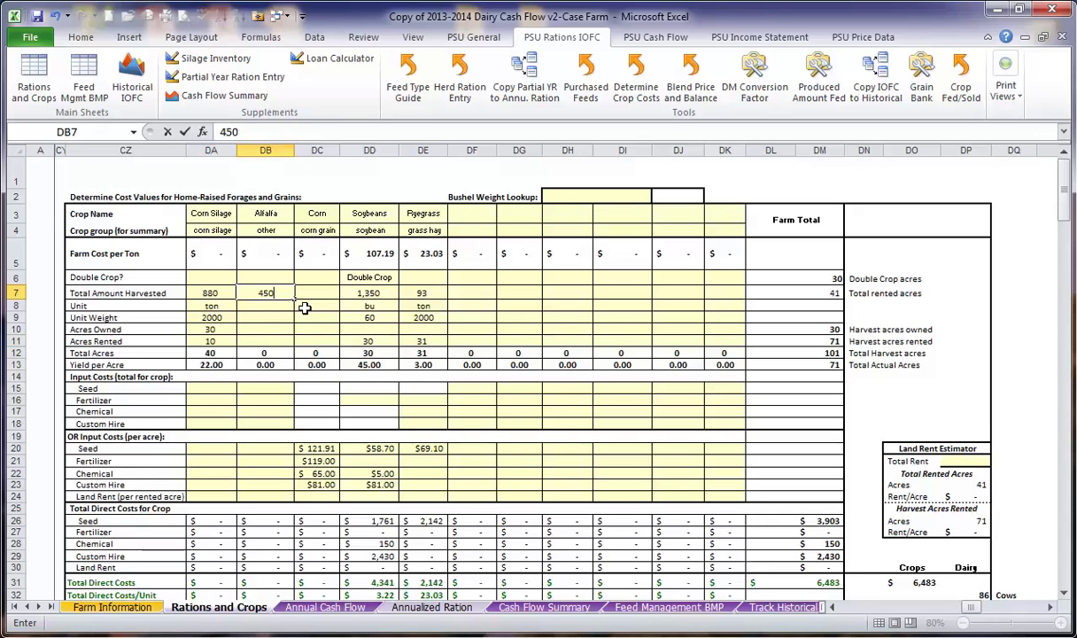
{"action": "key", "text": "Return"}
{"action": "type", "text": "ton"}
{"action": "key", "text": "Return"}
{"action": "type", "text": "2000"}
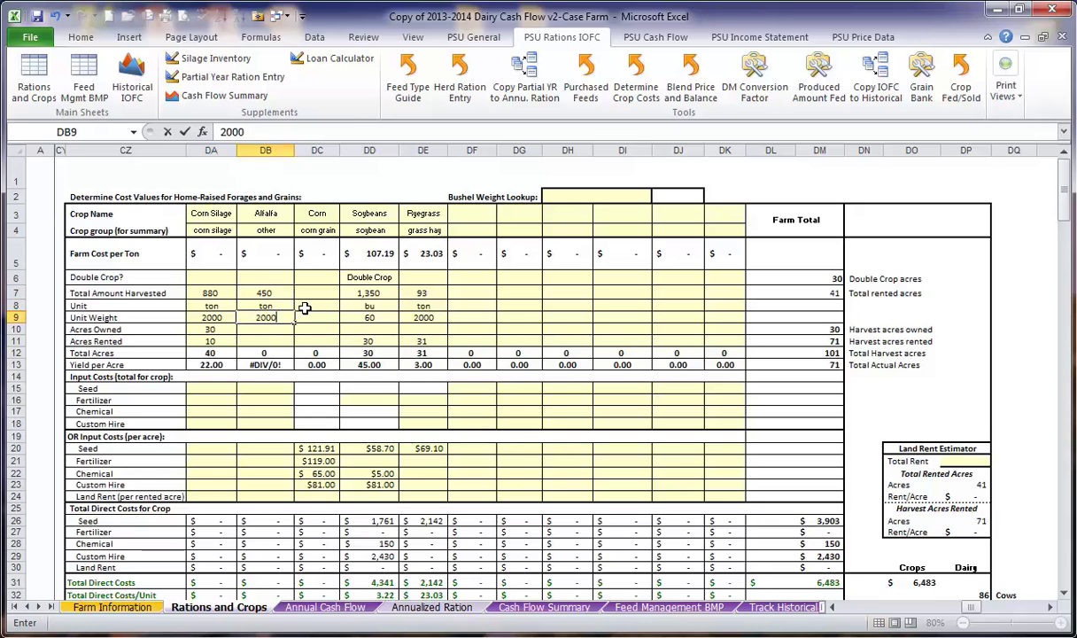
{"action": "key", "text": "Return"}
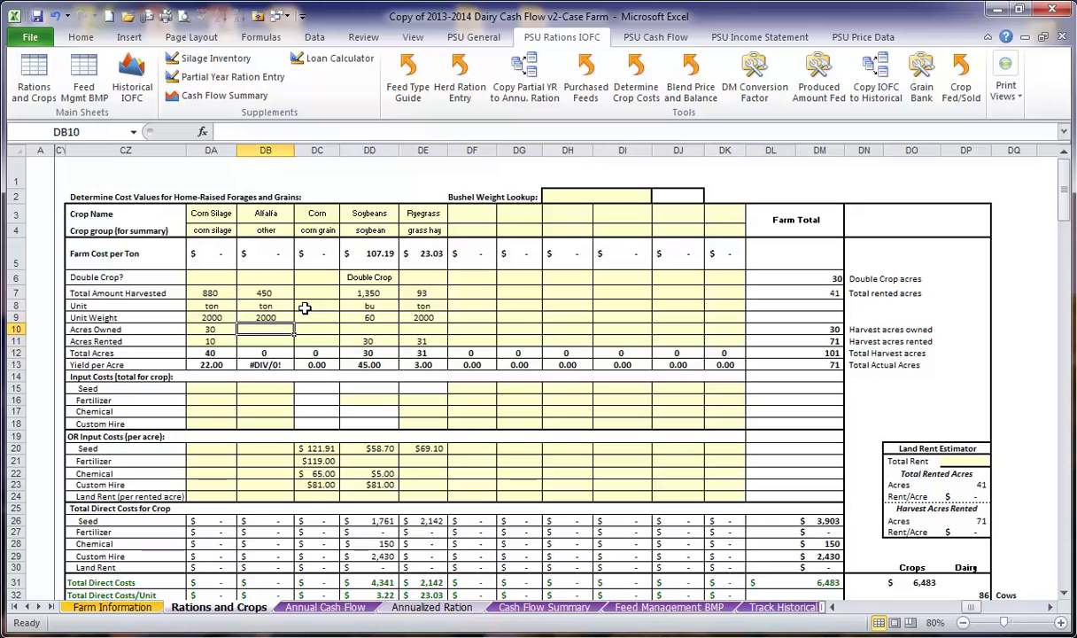
{"action": "type", "text": "45"}
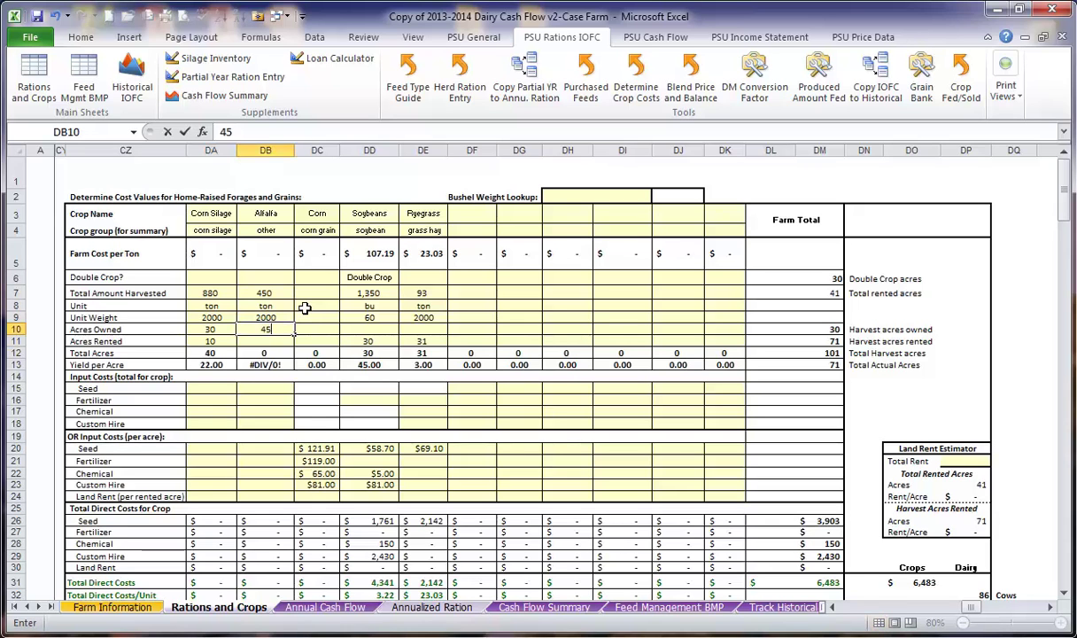
{"action": "key", "text": "Return"}
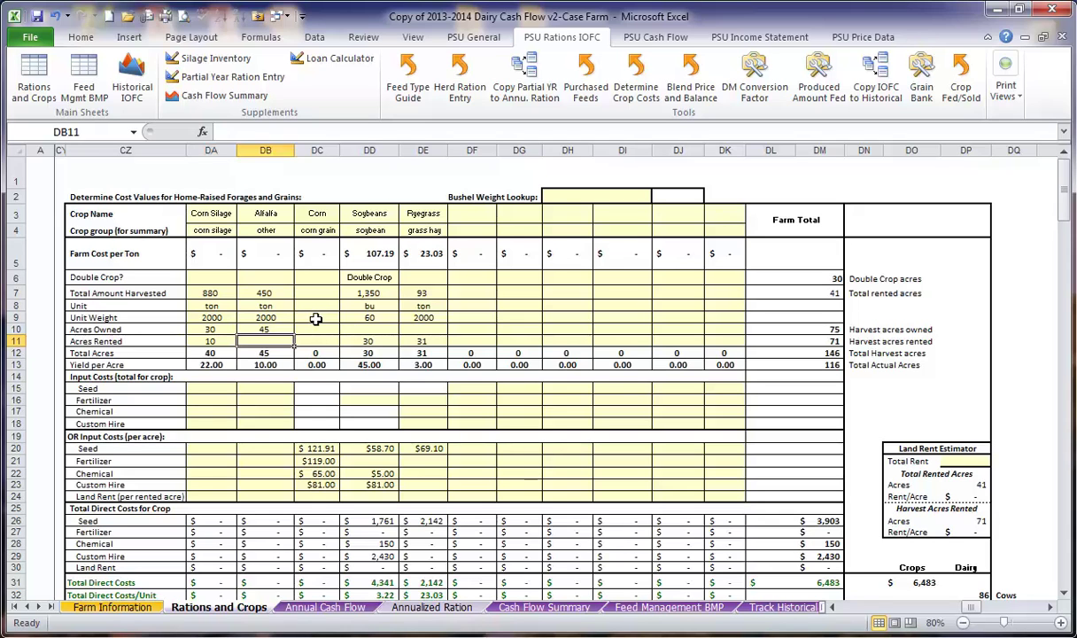
- Enter 6,240 as the total amount harvested for Corn, with bu as the unit
{"action": "left_click", "coordinate": [317, 293]}
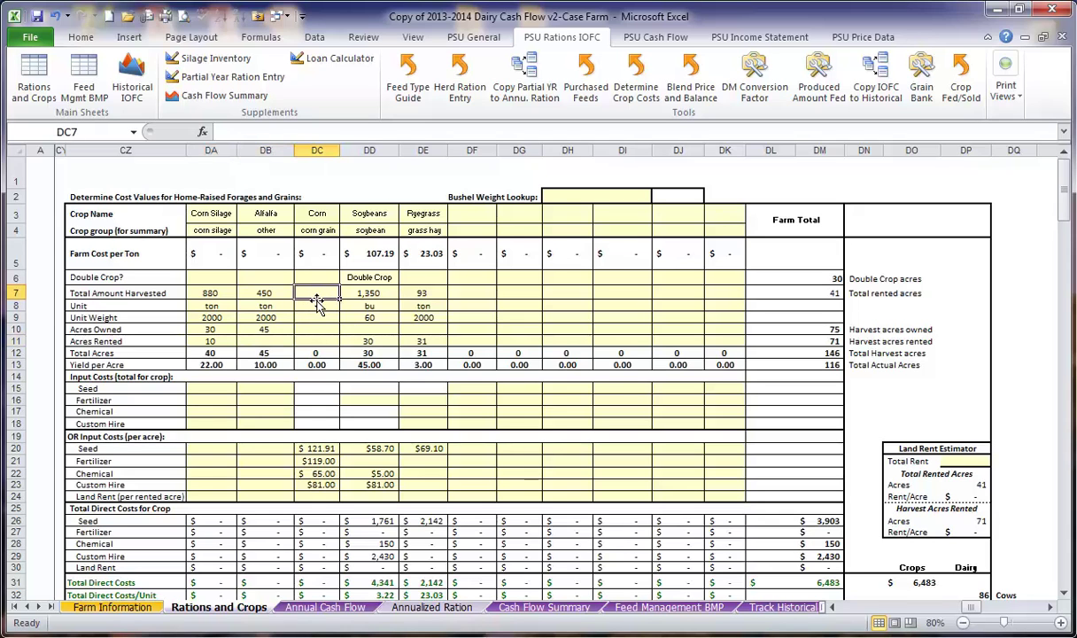
{"action": "type", "text": "6"}
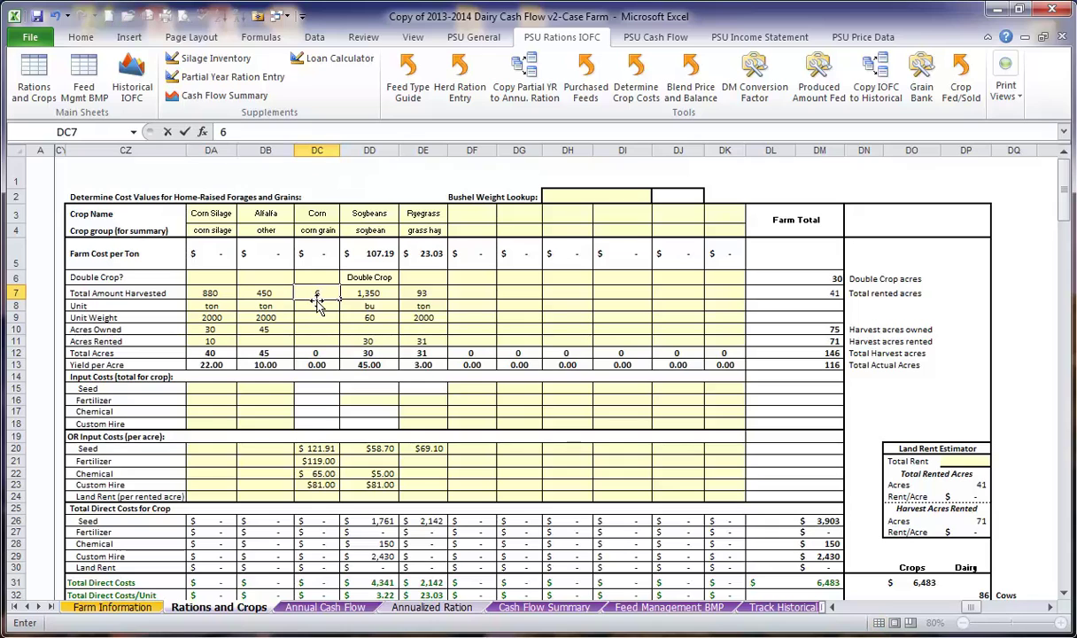
{"action": "type", "text": ",240"}
{"action": "key", "text": "Return"}
{"action": "type", "text": "b"}
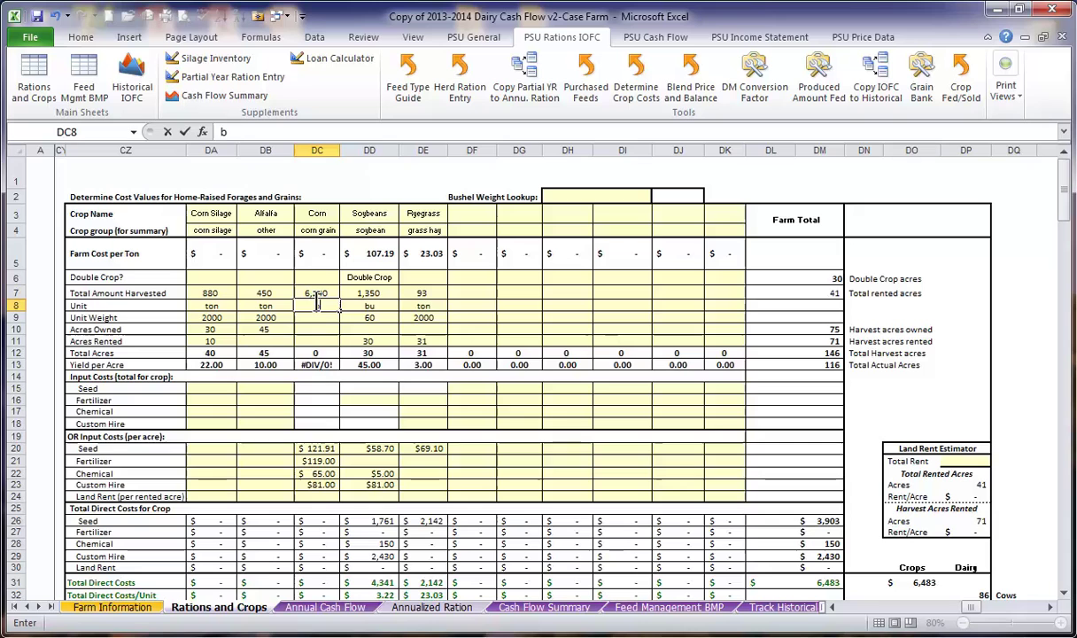
{"action": "type", "text": "u"}
{"action": "key", "text": "Return"}
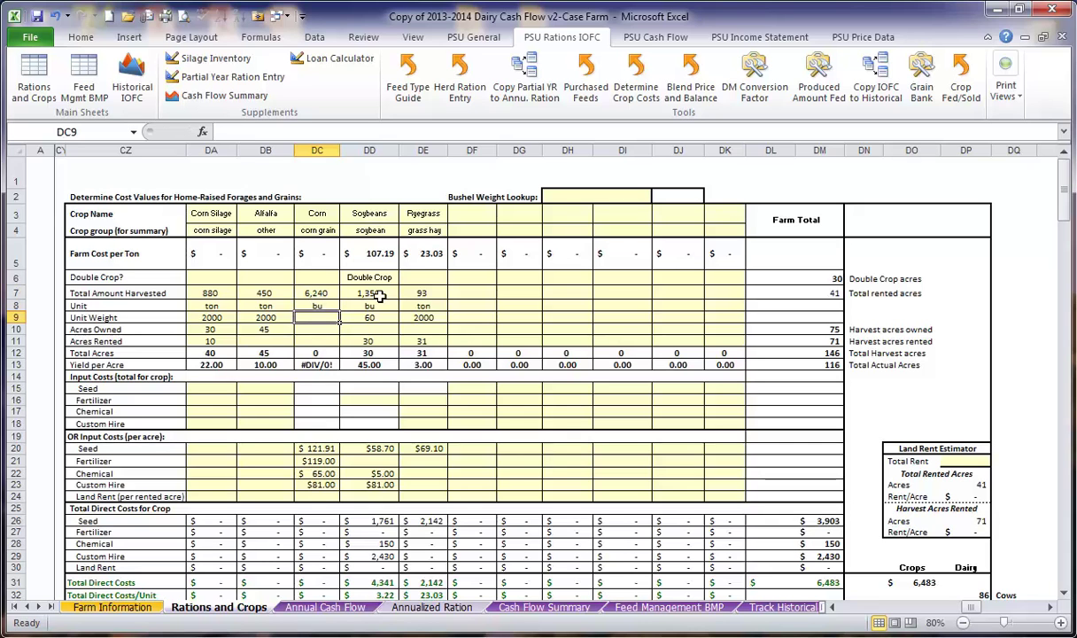
- Set the Corn unit weight to 56 and its acres rented to 39, leaving acres owned blank
{"action": "type", "text": "56"}
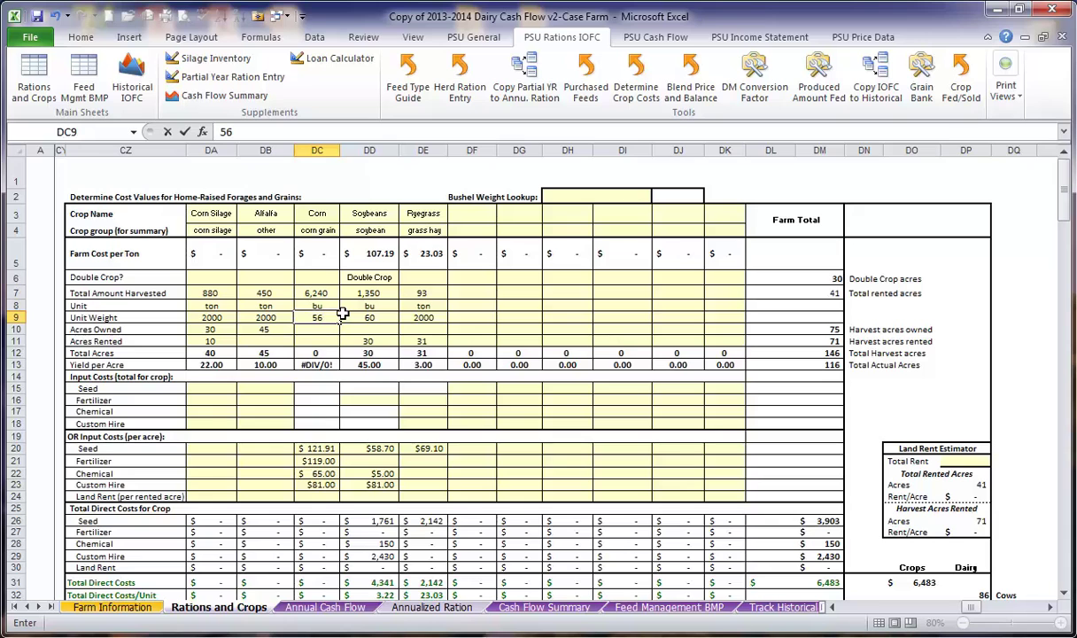
{"action": "key", "text": "Return"}
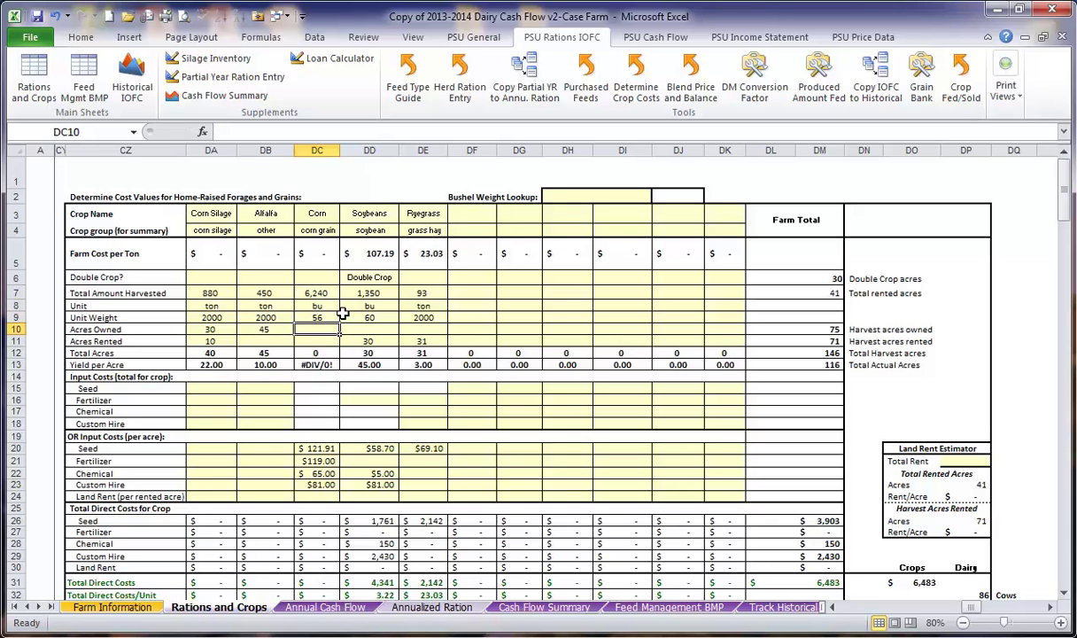
{"action": "key", "text": "Return"}
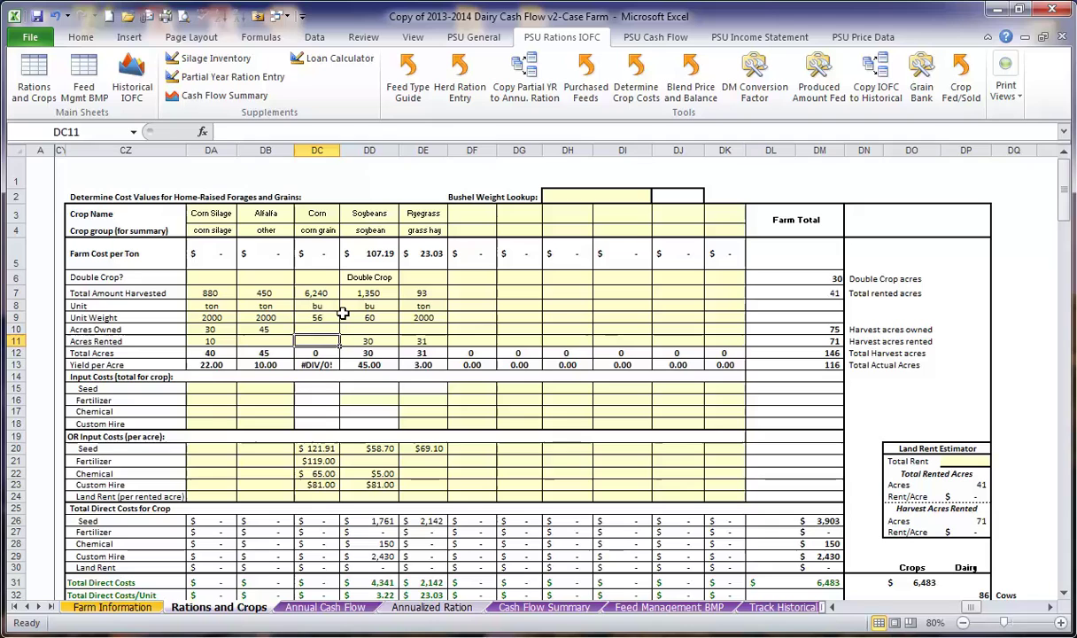
{"action": "type", "text": "39"}
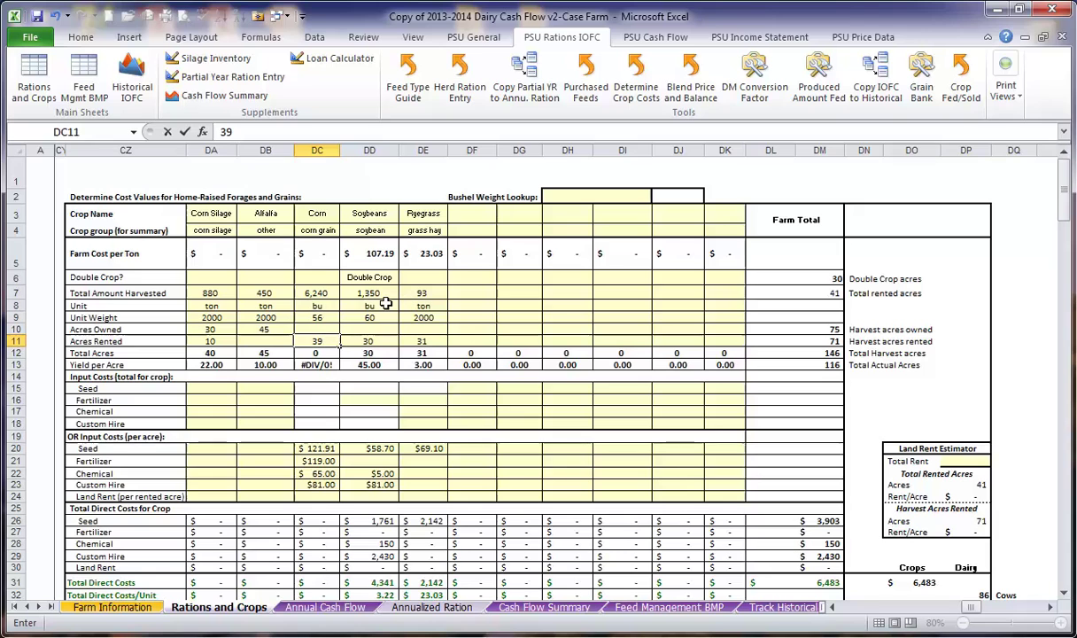
{"action": "left_click", "coordinate": [386, 304]}
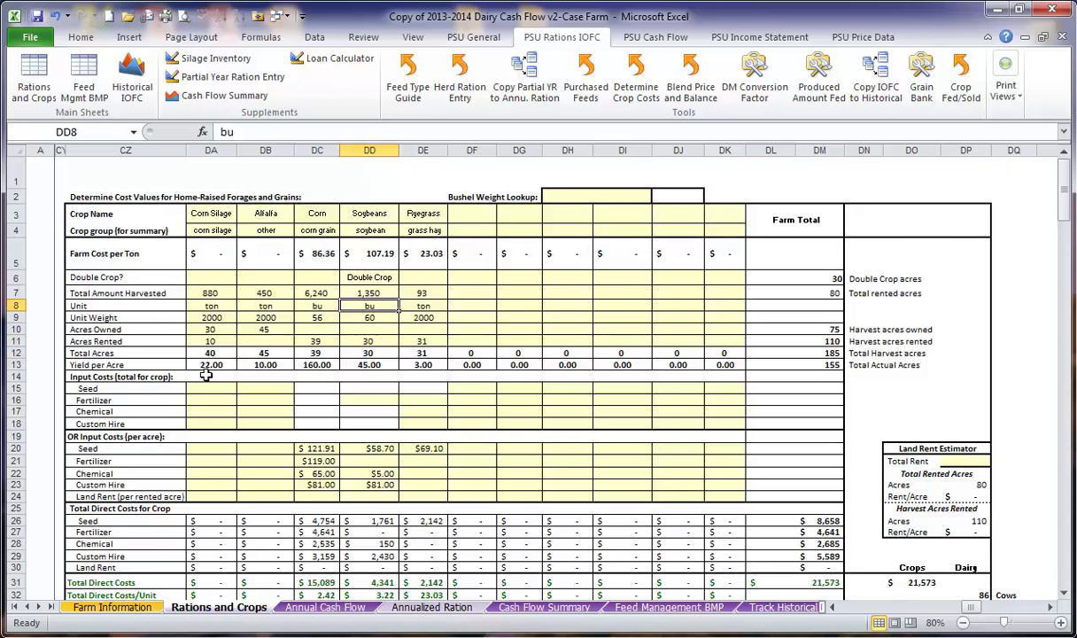
- Enter the Corn Silage per-acre input costs: seed 121.91, fertilizer 119 and chemical 65
{"action": "scroll", "coordinate": [205, 375], "scroll_direction": "down", "scroll_amount": 1}
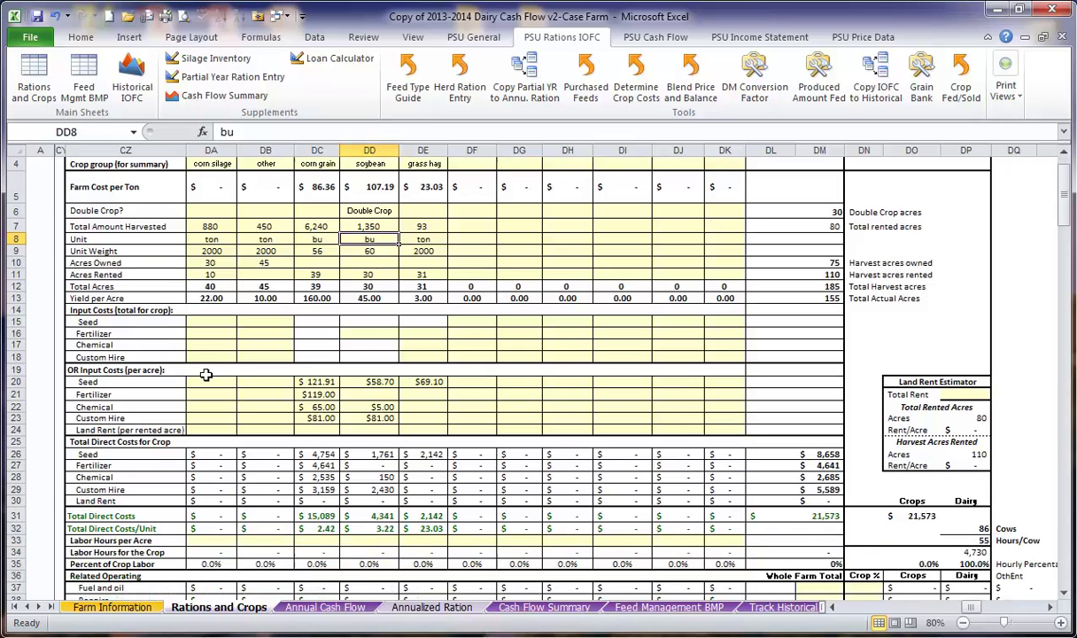
{"action": "left_click", "coordinate": [200, 321]}
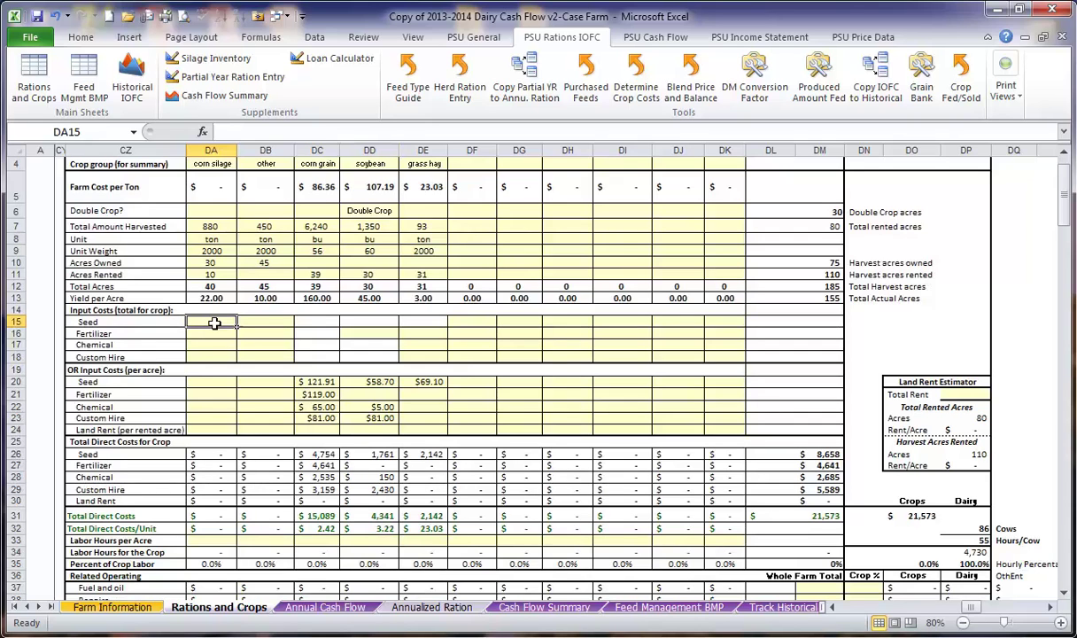
{"action": "left_click", "coordinate": [217, 382]}
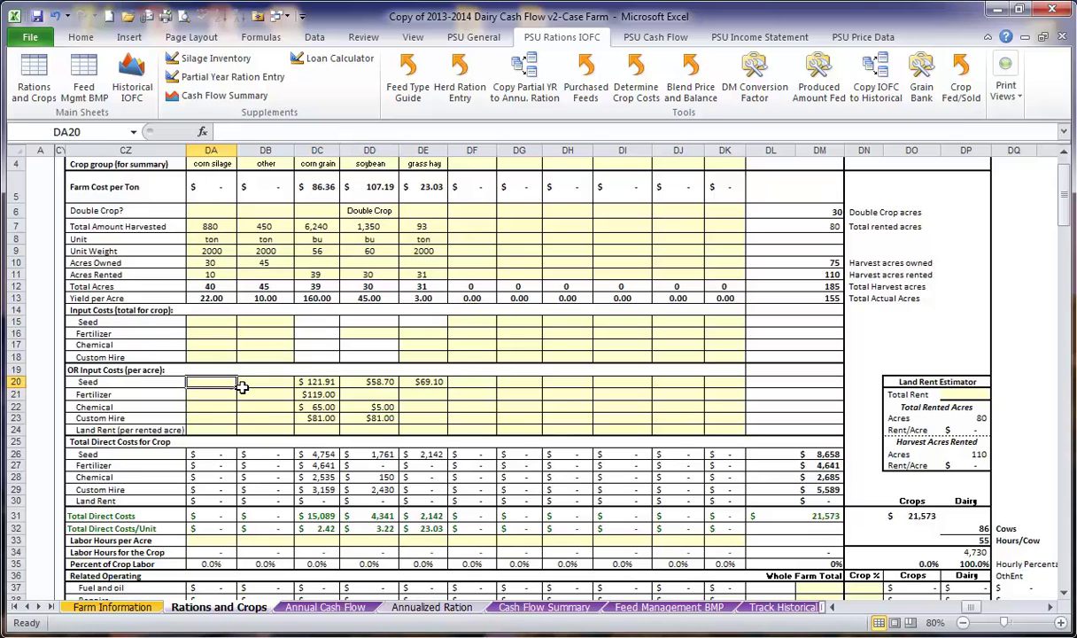
{"action": "type", "text": "1"}
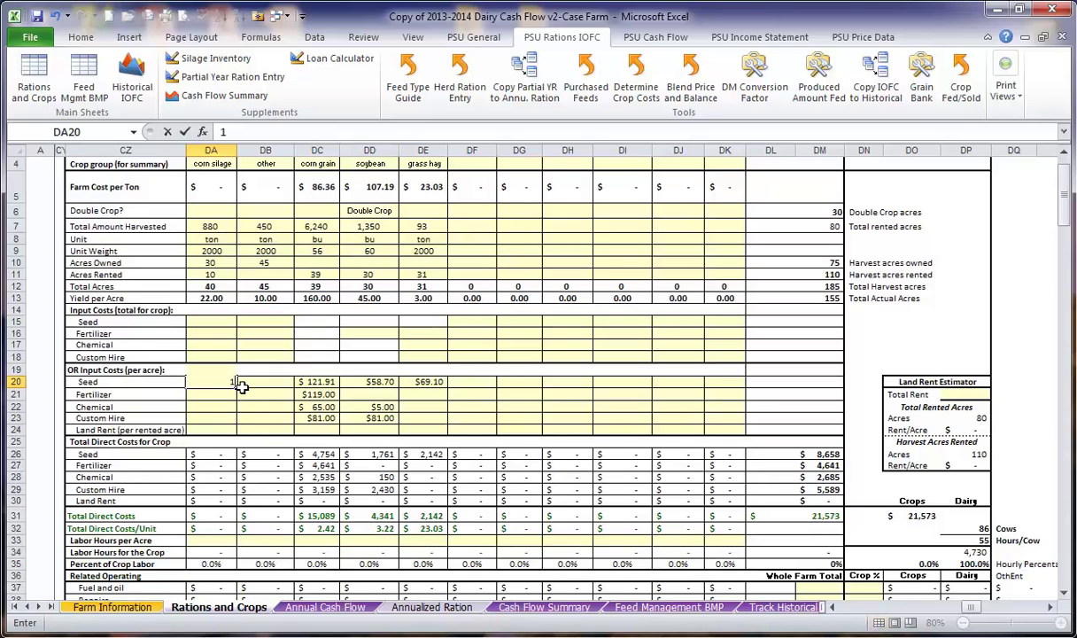
{"action": "type", "text": "21.91"}
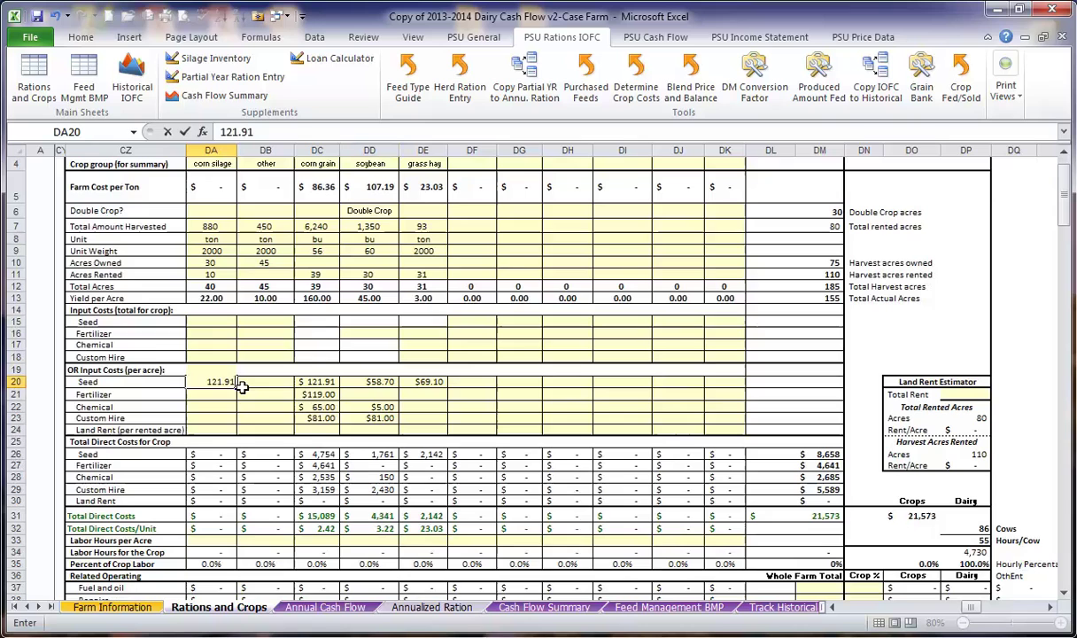
{"action": "key", "text": "Return"}
{"action": "type", "text": "119"}
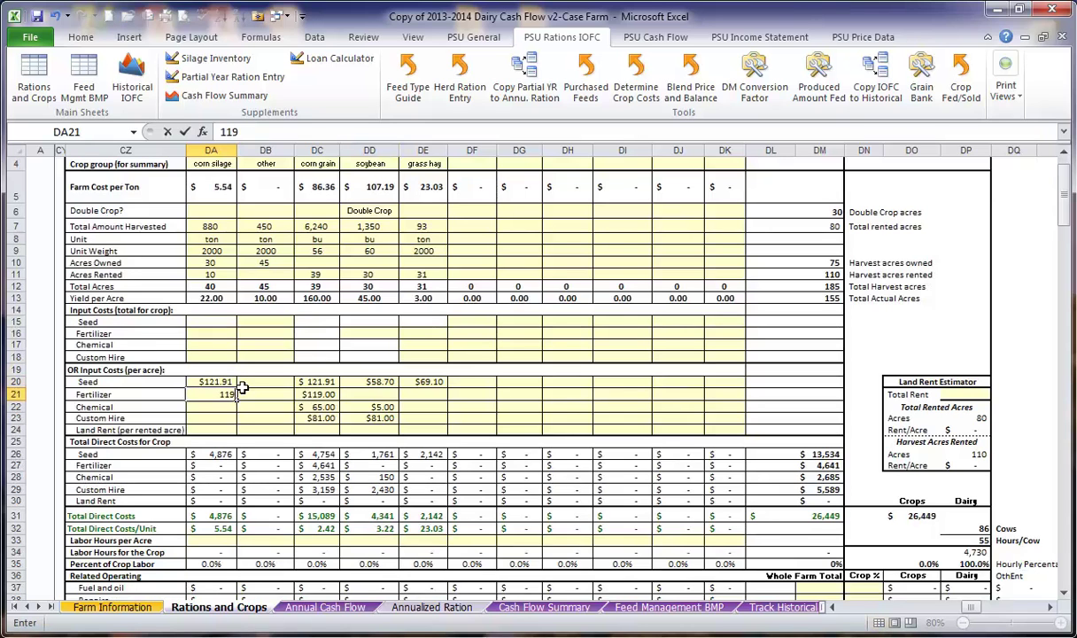
{"action": "key", "text": "Return"}
{"action": "type", "text": "65"}
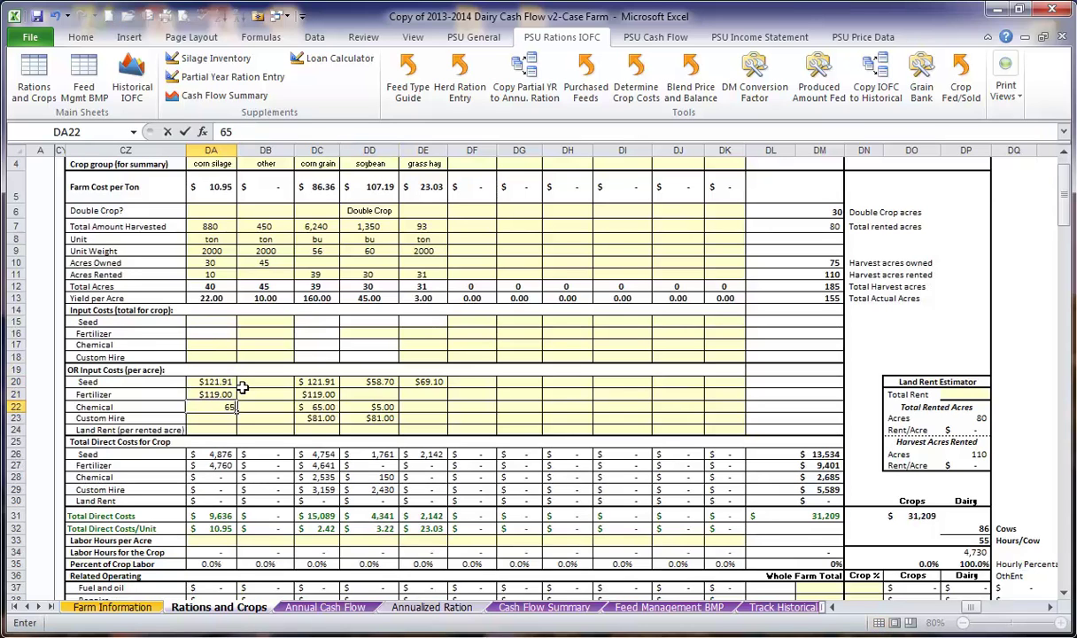
{"action": "key", "text": "Return"}
- Enter the Alfalfa per-acre costs of 51.80 for seed and 61.67 for fertilizer
{"action": "left_click", "coordinate": [245, 392]}
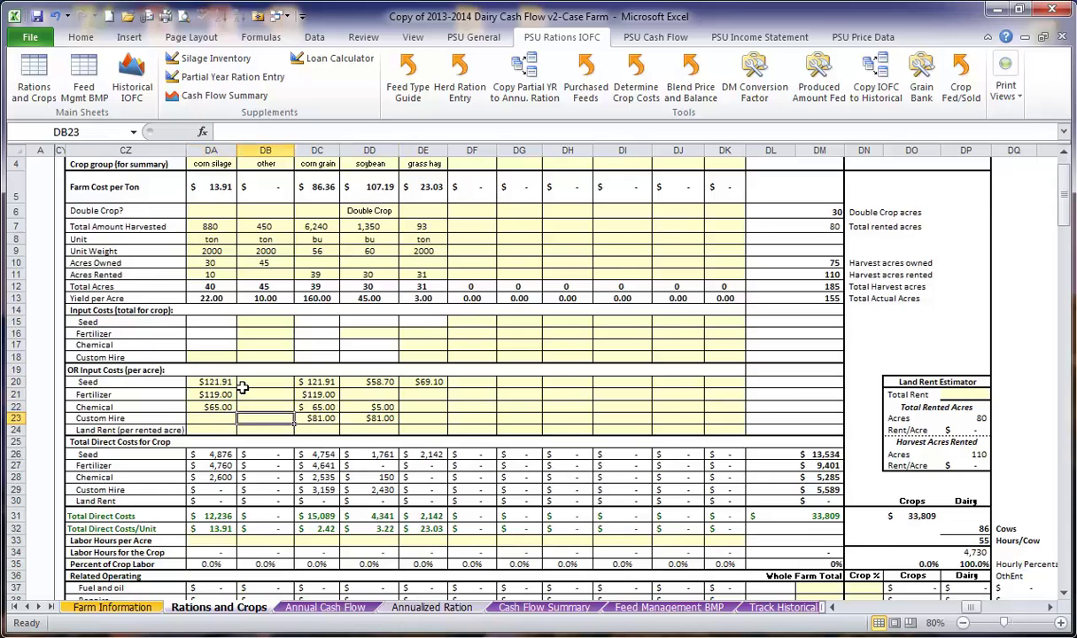
{"action": "key", "text": "Up"}
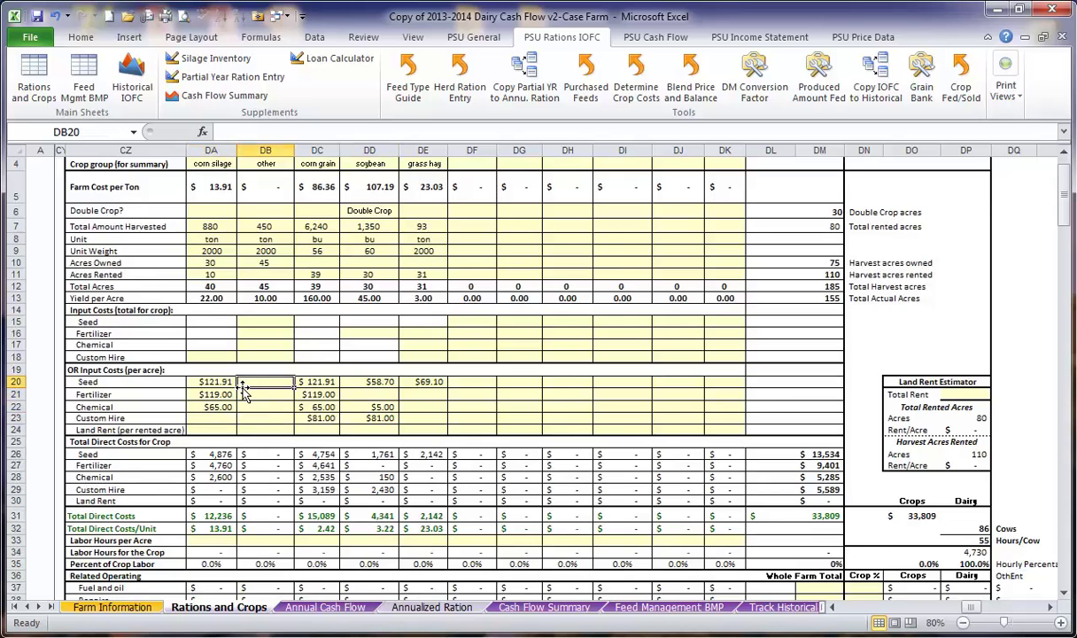
{"action": "type", "text": "51."}
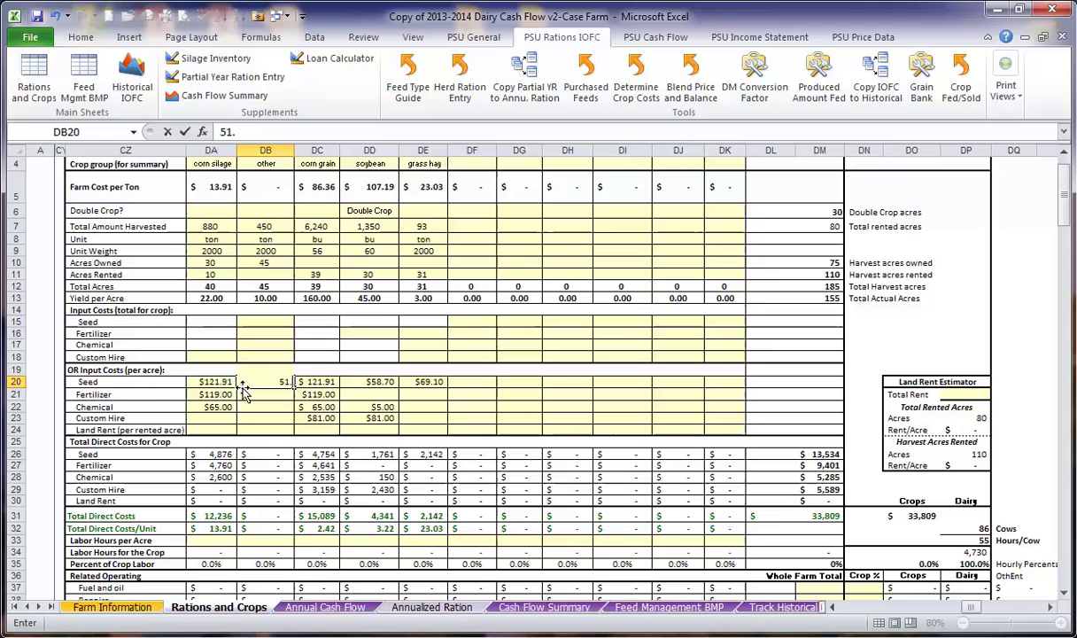
{"action": "type", "text": "80"}
{"action": "key", "text": "Return"}
{"action": "type", "text": "61"}
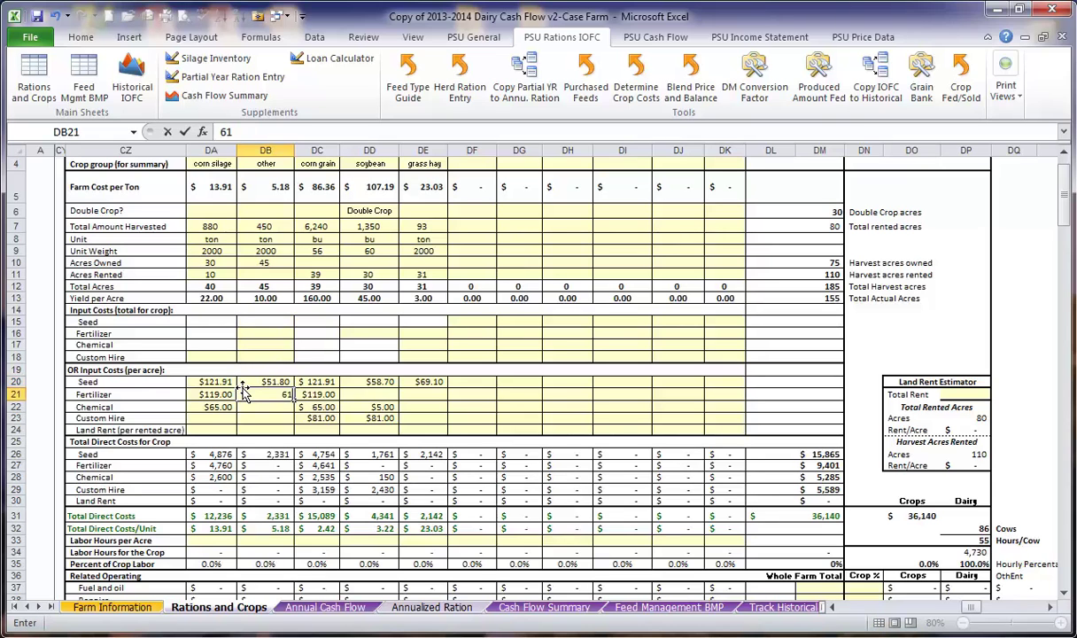
{"action": "type", "text": ".67"}
{"action": "key", "text": "Return"}
- Enter the Alfalfa per-acre costs of 15 for chemical and 83.02 for custom hire
{"action": "type", "text": "1"}
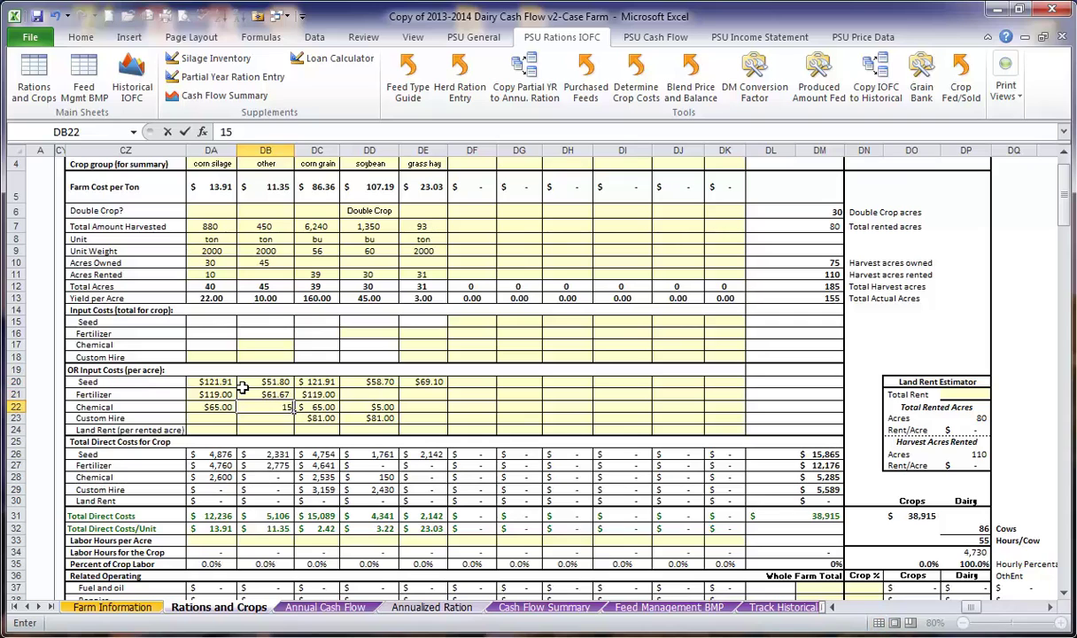
{"action": "type", "text": "5"}
{"action": "key", "text": "Return"}
{"action": "type", "text": "8"}
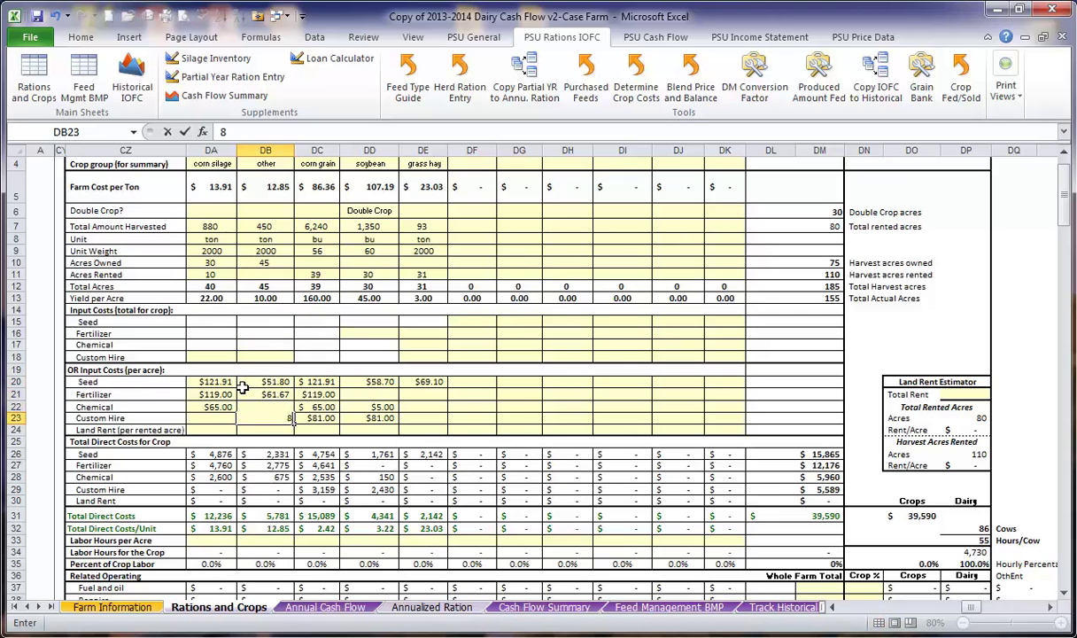
{"action": "type", "text": "3"}
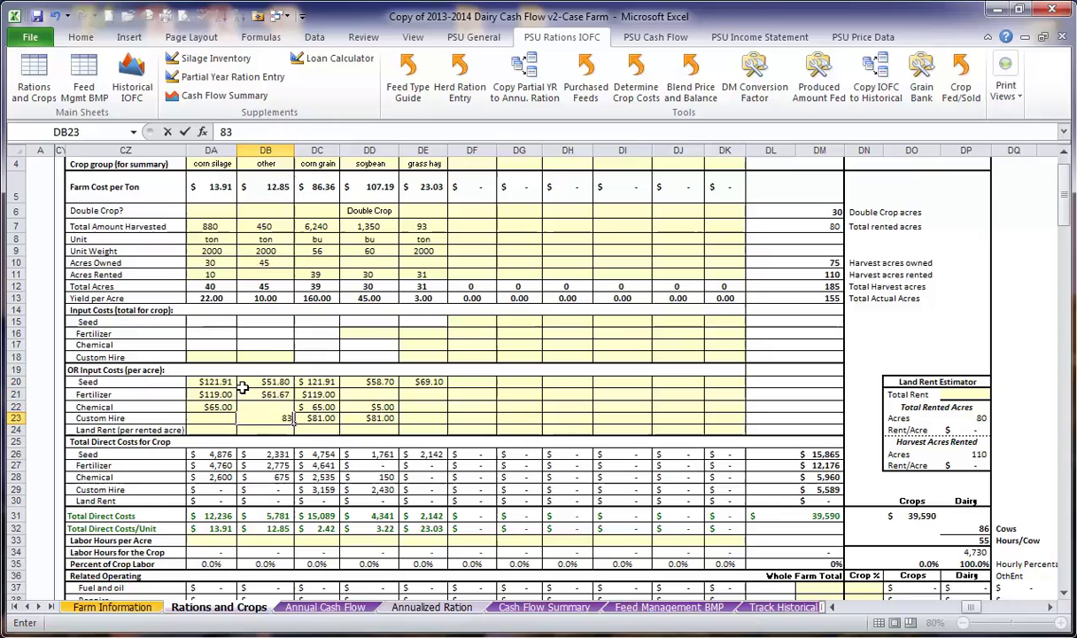
{"action": "type", "text": ".02"}
{"action": "key", "text": "Return"}
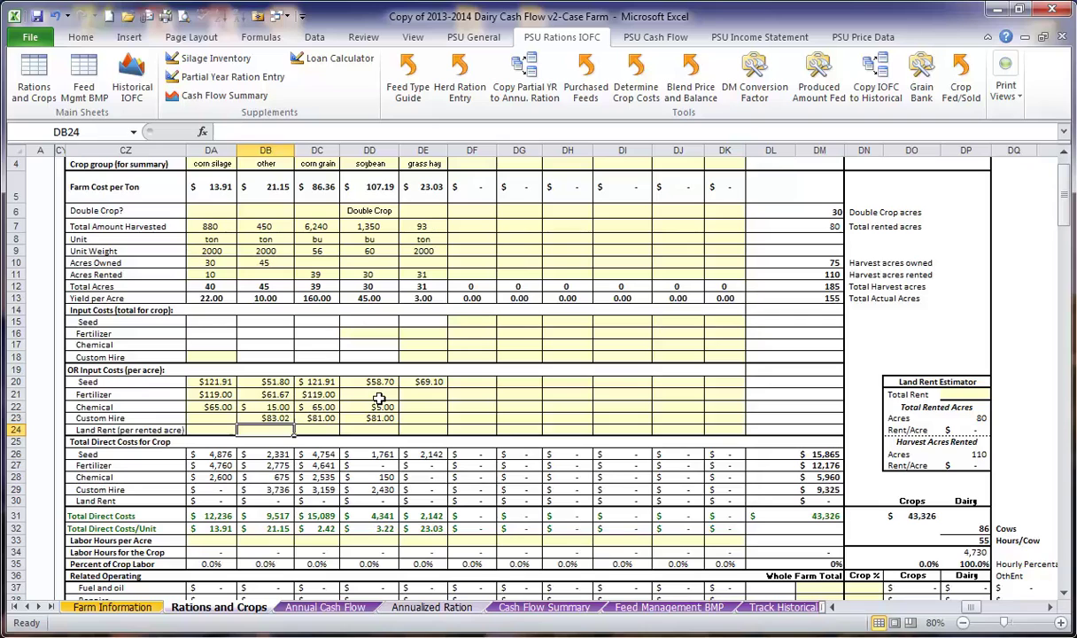
- Enter a total rent of 21100 in the Land Rent Estimator and check its rented-acre figures
{"action": "left_click", "coordinate": [211, 430]}
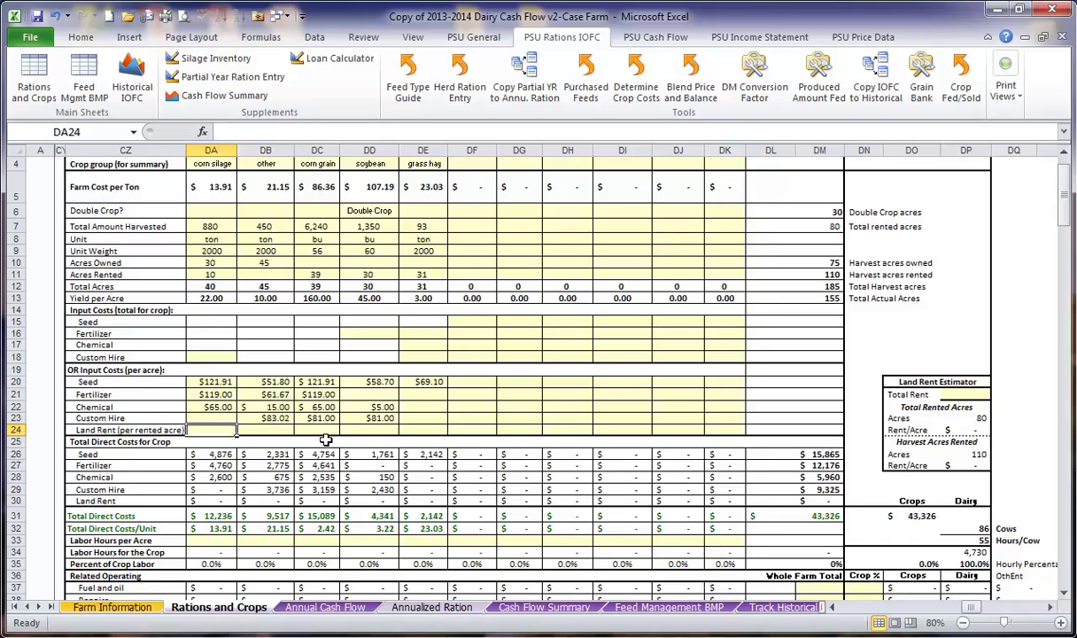
{"action": "left_click", "coordinate": [963, 395]}
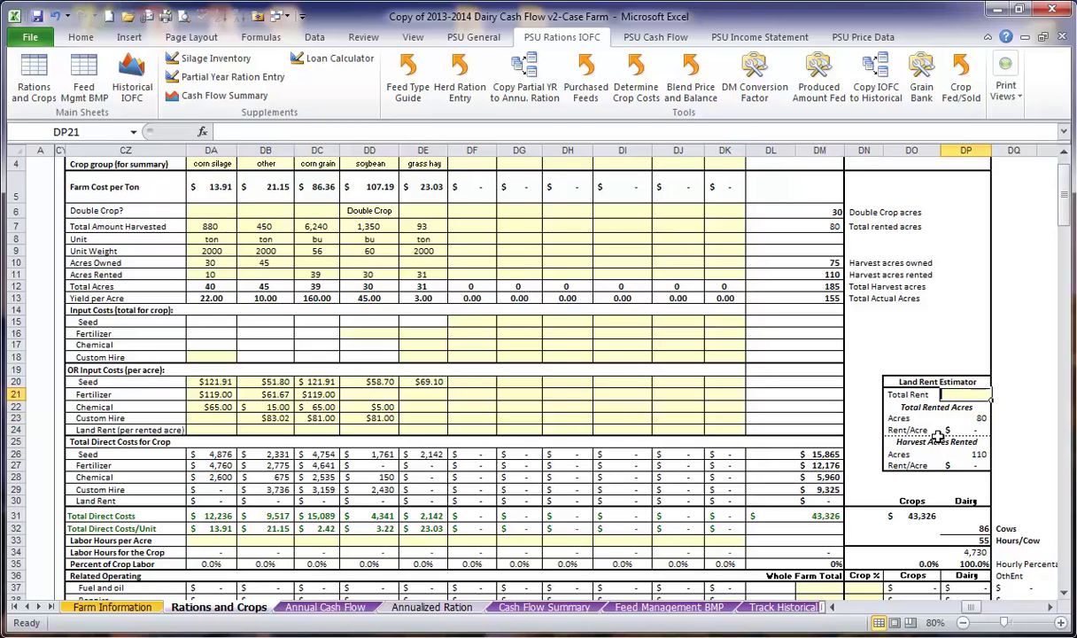
{"action": "type", "text": "21"}
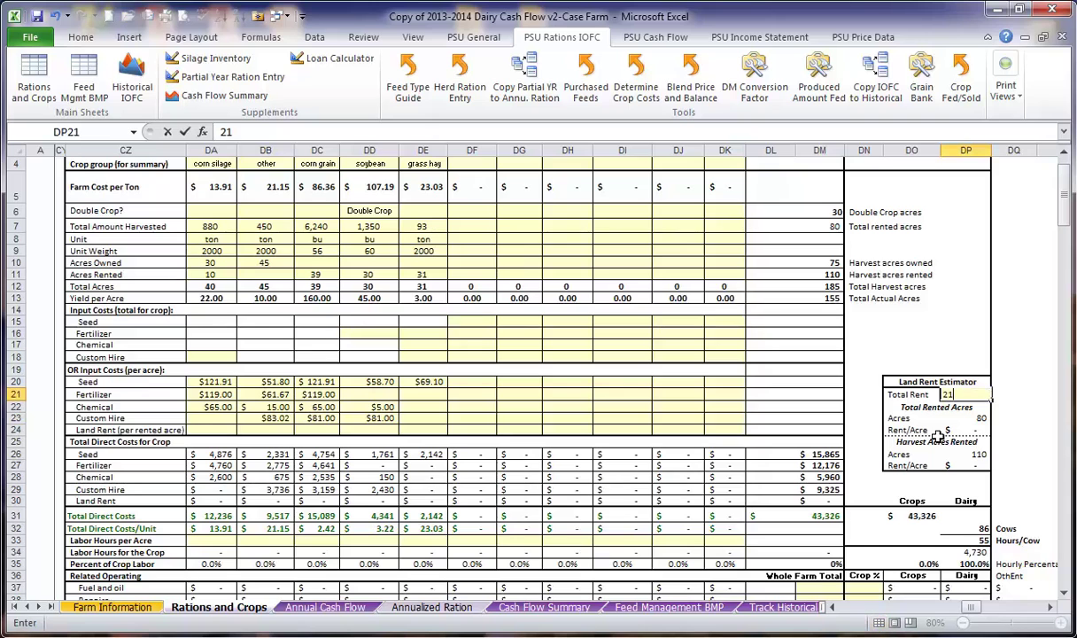
{"action": "type", "text": "100"}
{"action": "key", "text": "Return"}
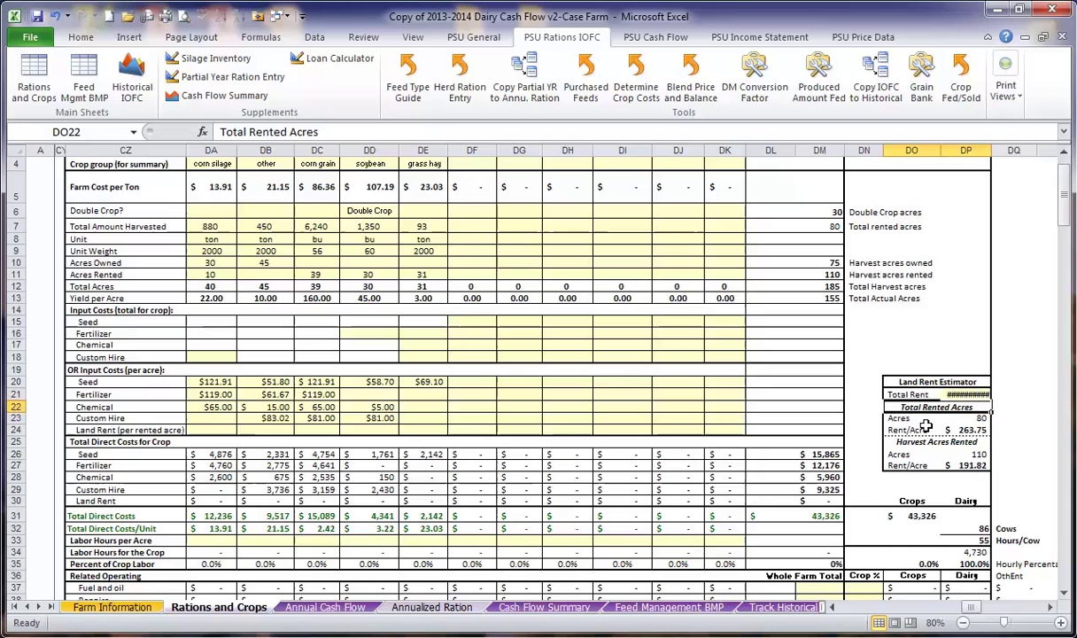
{"action": "key", "text": "Down"}
{"action": "left_click", "coordinate": [967, 419]}
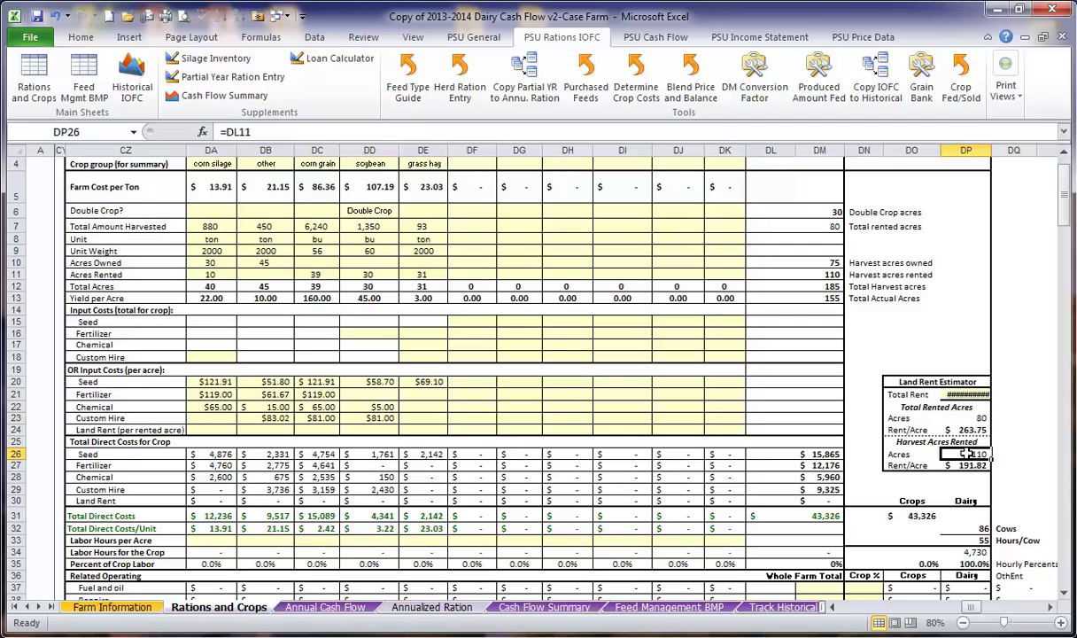
- Compare the acres and rent per acre for total rented acres and harvest acres rented in the Land Rent Estimator
{"action": "left_click", "coordinate": [965, 453]}
{"action": "left_click", "coordinate": [956, 421]}
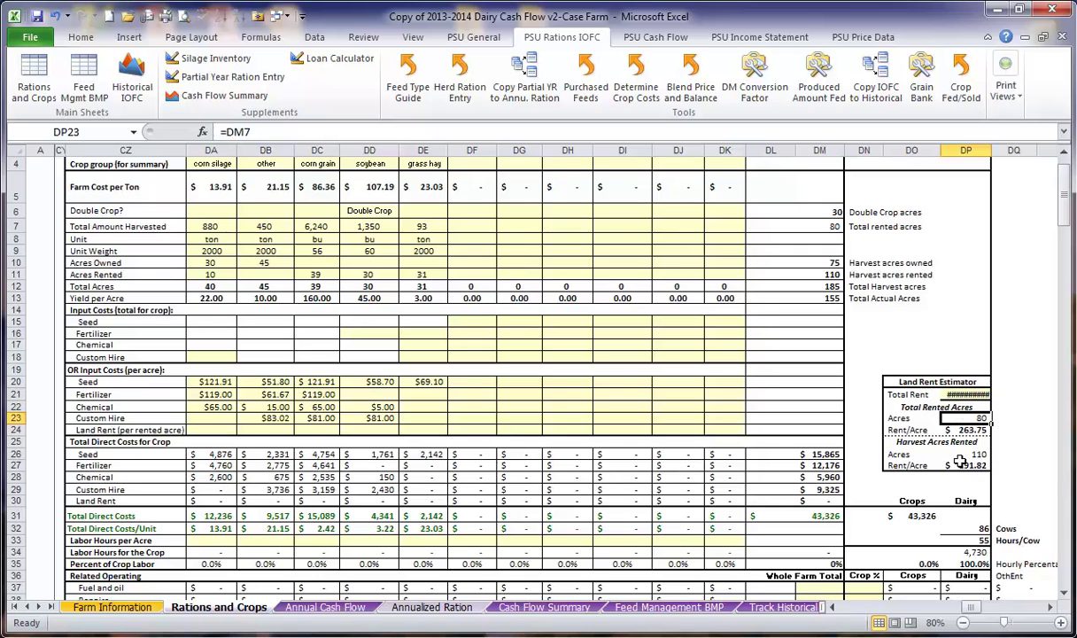
{"action": "left_click", "coordinate": [954, 455]}
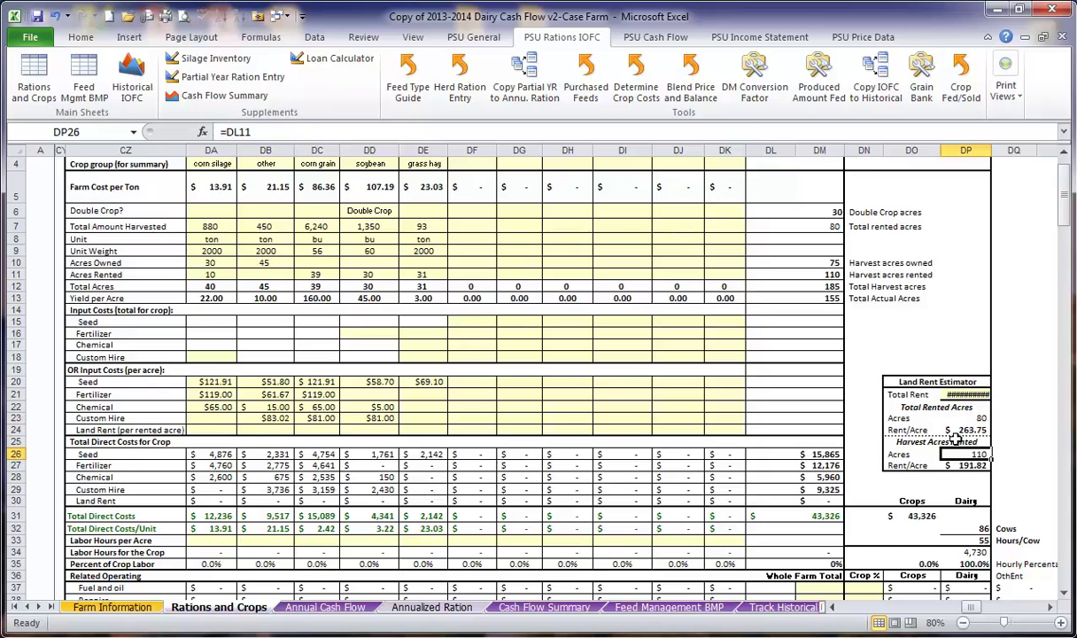
{"action": "left_click", "coordinate": [958, 428]}
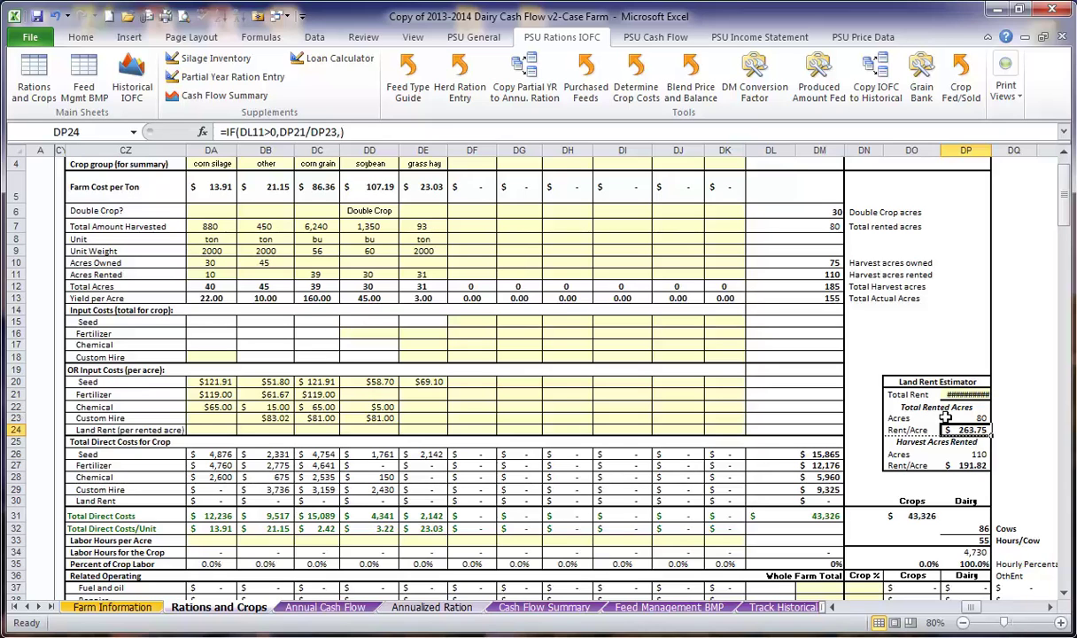
{"action": "key", "text": "Down"}
{"action": "key", "text": "Down"}
{"action": "key", "text": "Down"}
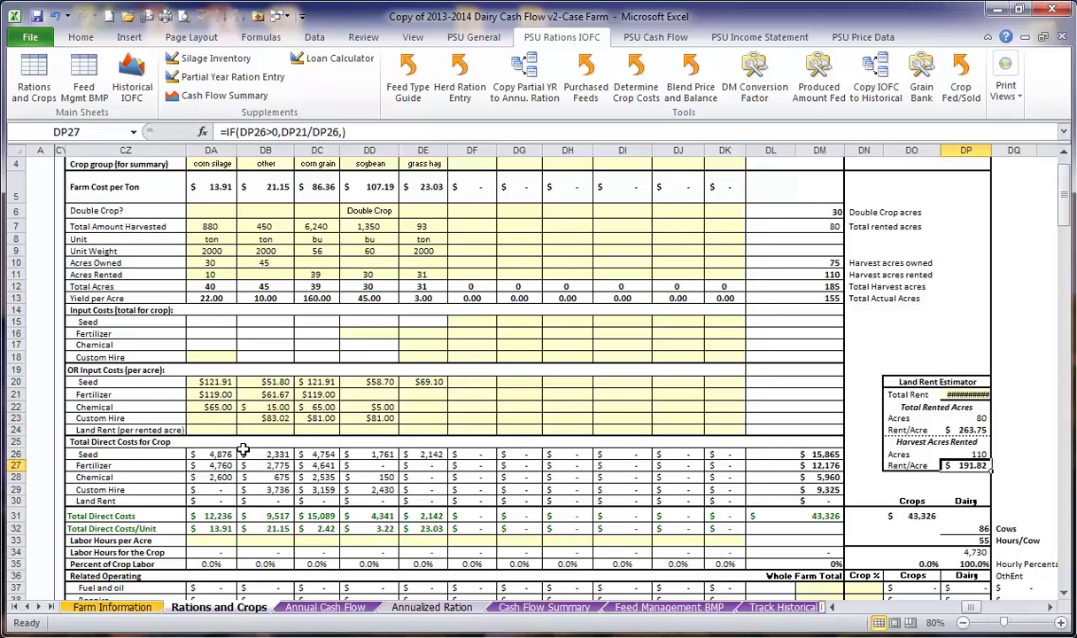
- Enter a land rent of 191.82 per rented acre for corn silage, corn grain, soybean and grass hay
{"action": "left_click", "coordinate": [216, 428]}
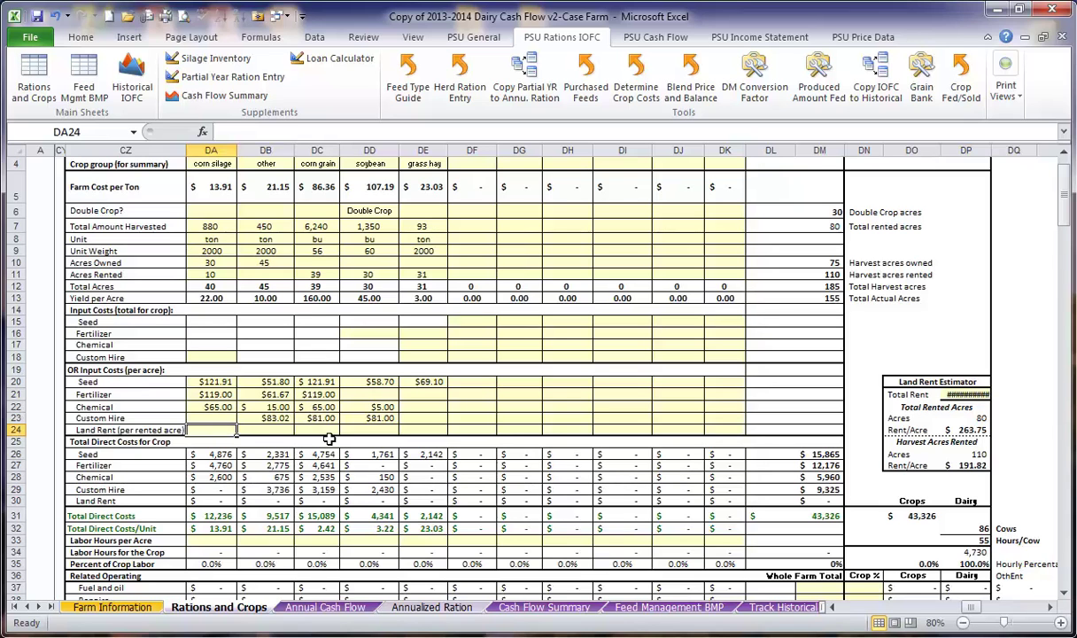
{"action": "type", "text": "191"}
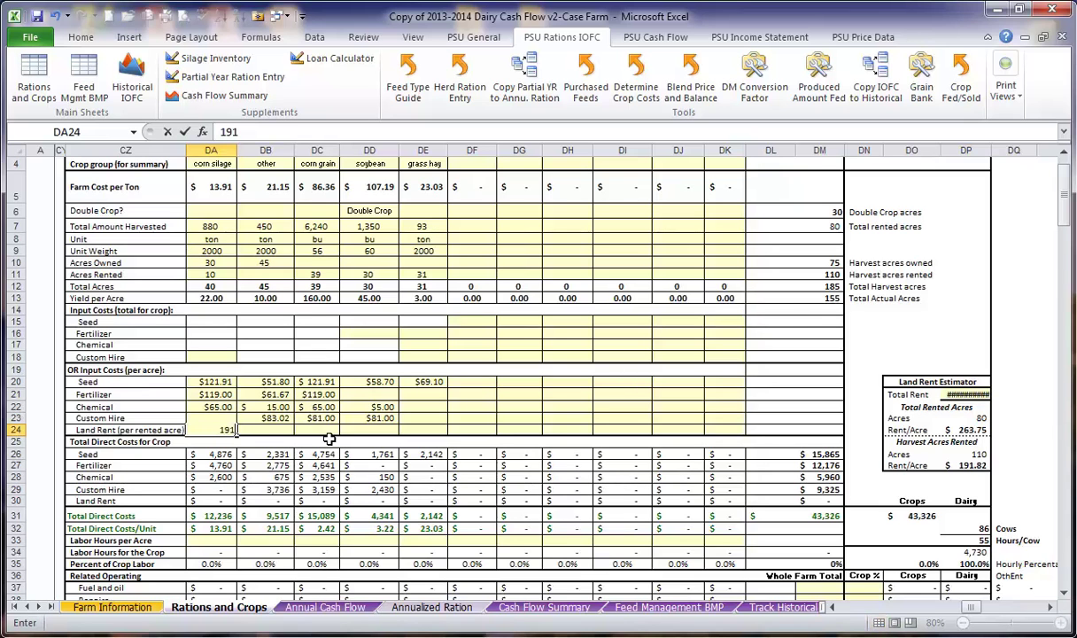
{"action": "type", "text": ".82"}
{"action": "key", "text": "Tab"}
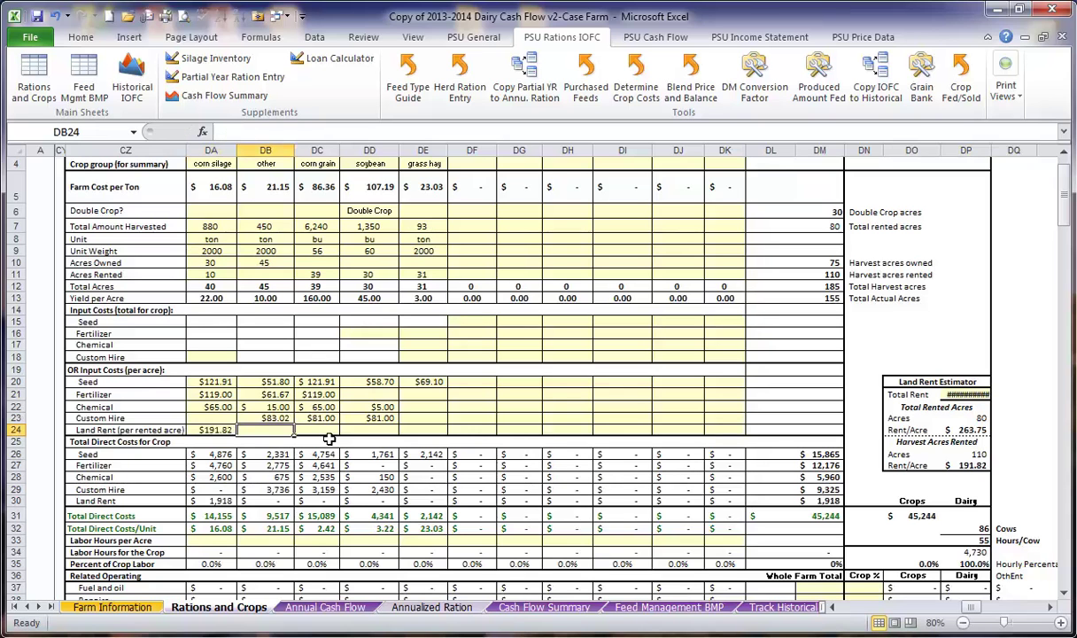
{"action": "key", "text": "Tab"}
{"action": "type", "text": "191.82"}
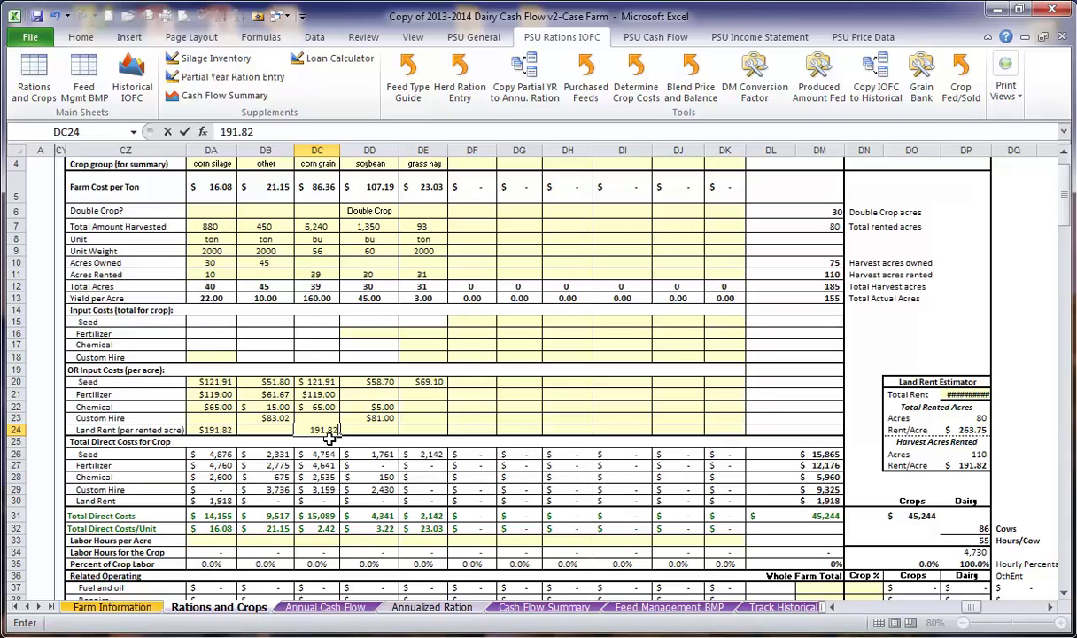
{"action": "key", "text": "Tab"}
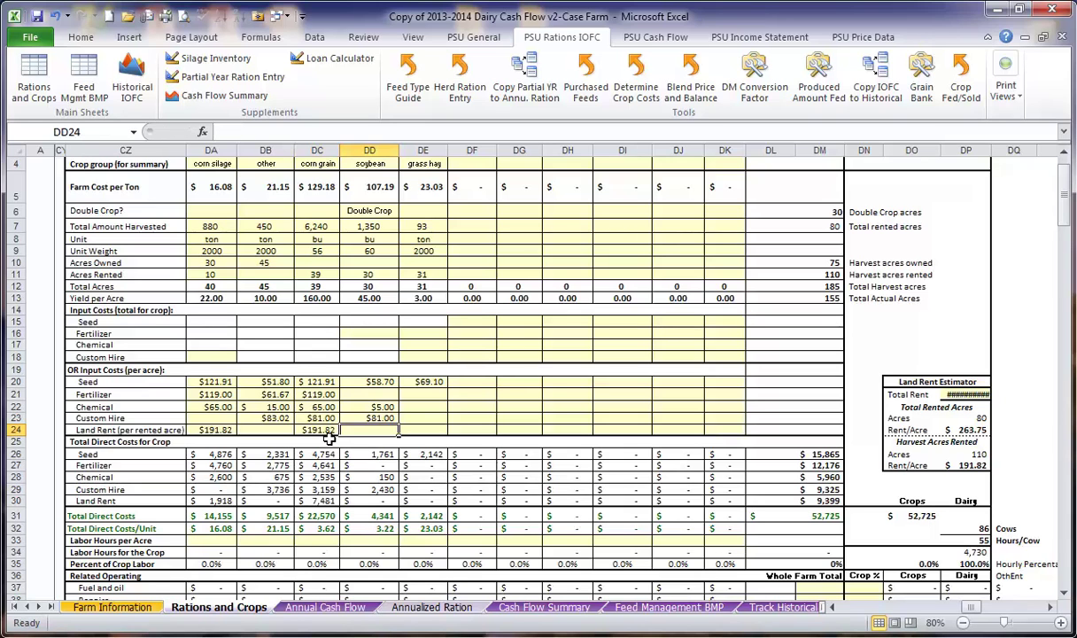
{"action": "type", "text": "191.82"}
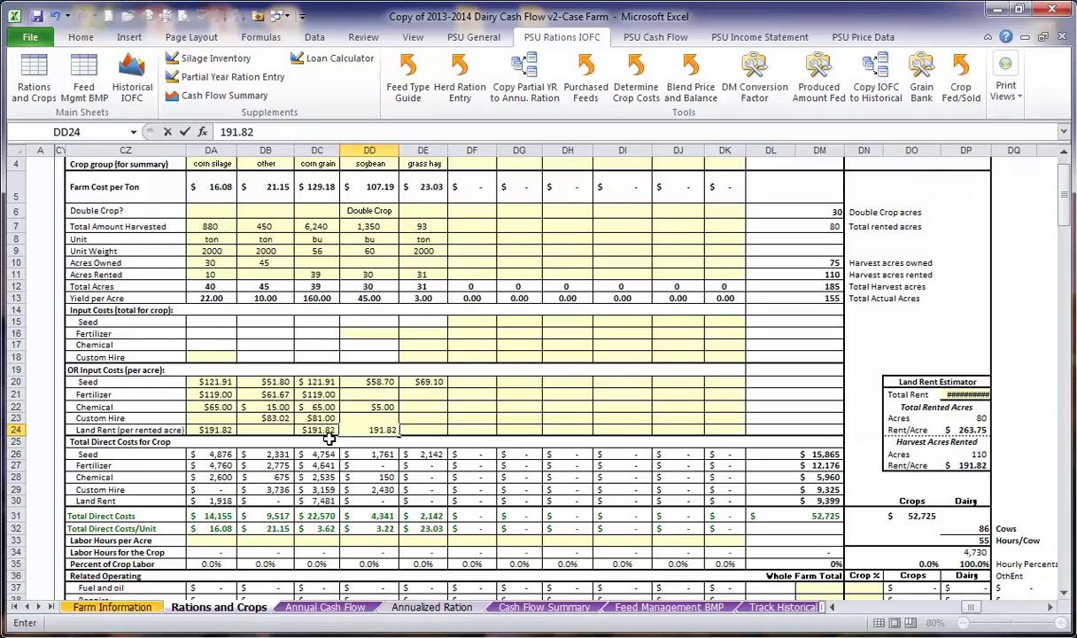
{"action": "key", "text": "Tab"}
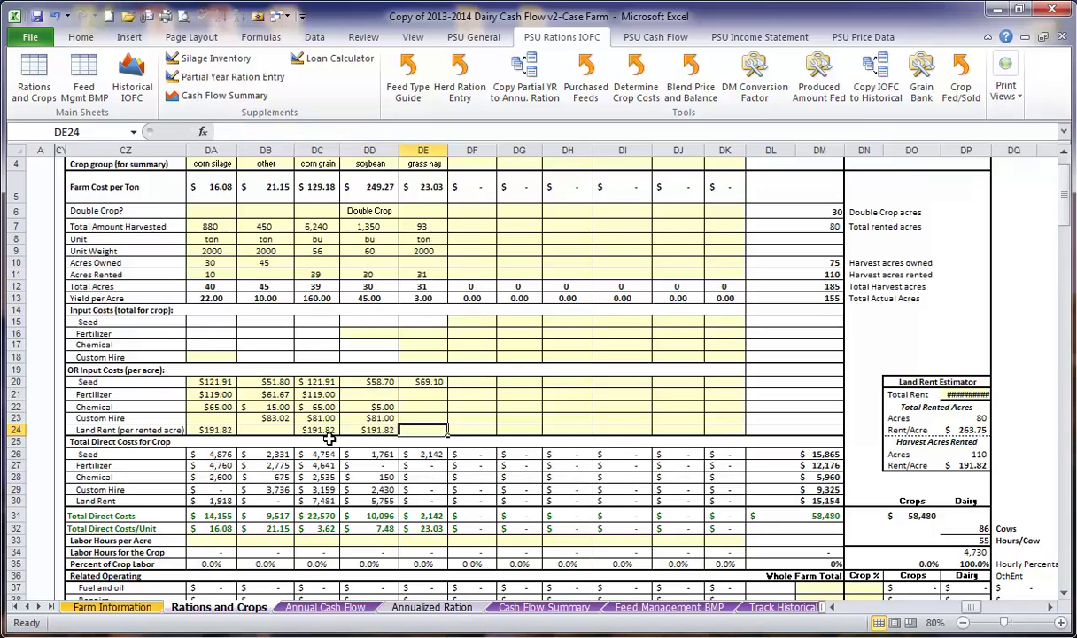
{"action": "type", "text": "191.82"}
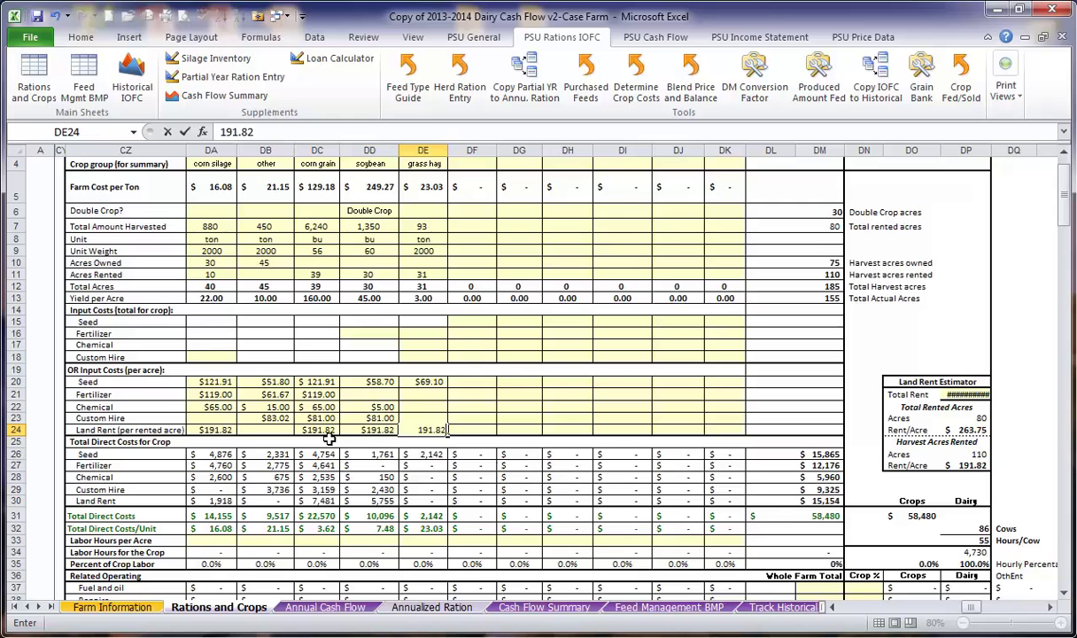
{"action": "key", "text": "Return"}
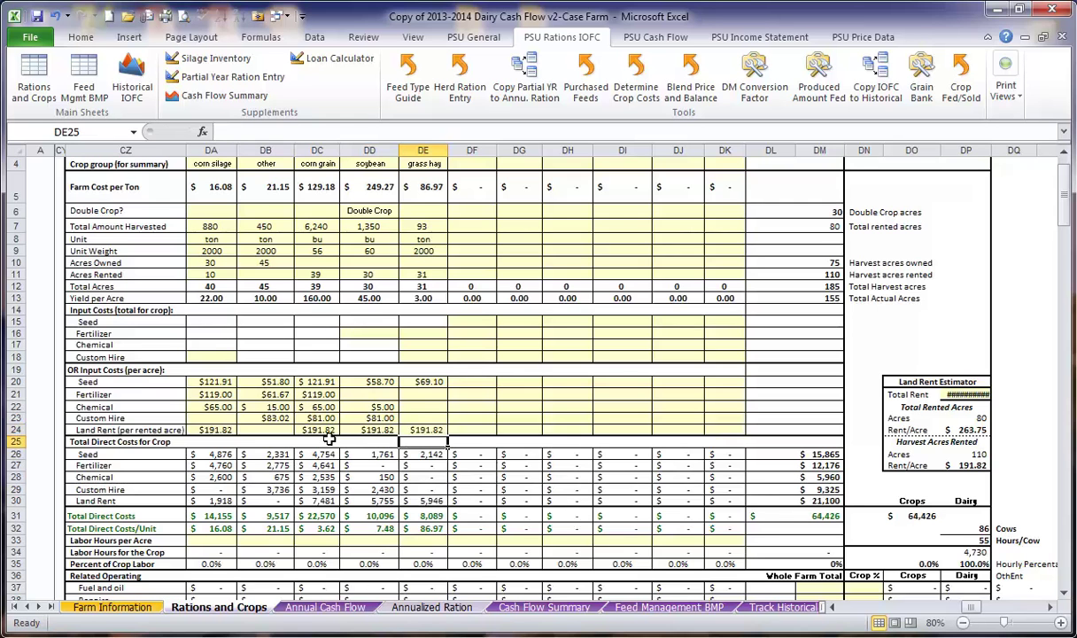
- Review the whole-farm seed total, the corn silage total direct costs and the Farm Cost per Ton row
{"action": "scroll", "coordinate": [358, 367], "scroll_direction": "down", "scroll_amount": 2}
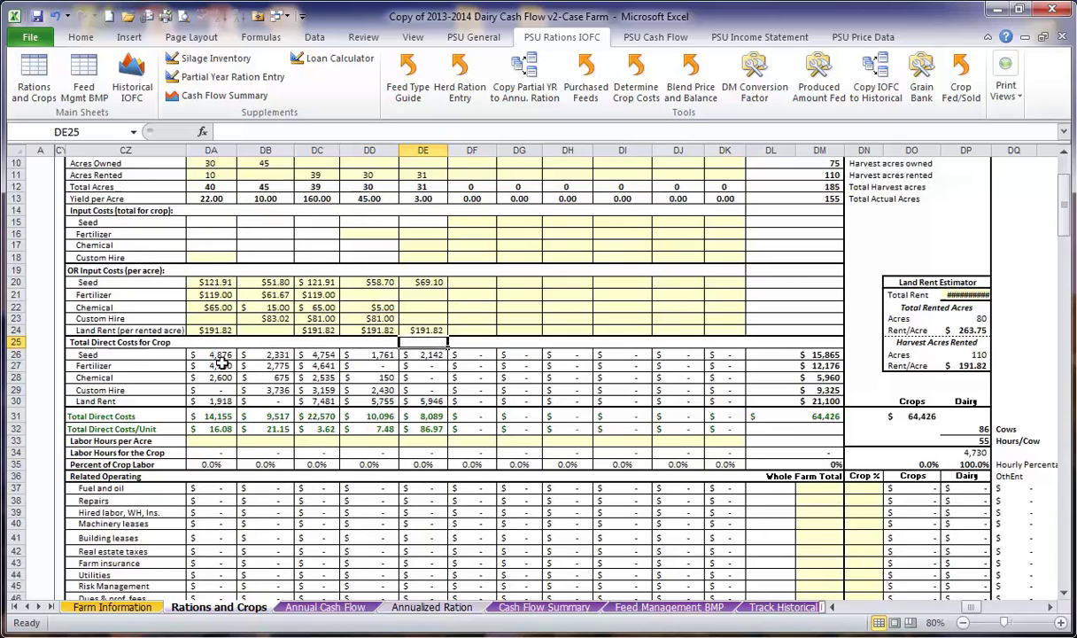
{"action": "left_click", "coordinate": [10, 354]}
{"action": "left_click", "coordinate": [772, 353]}
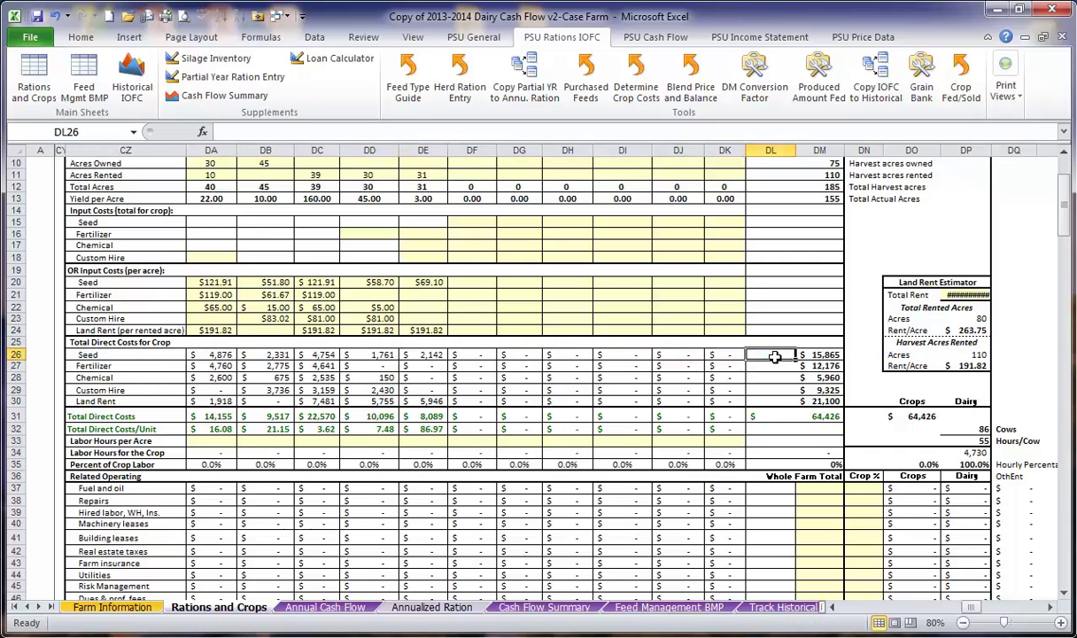
{"action": "key", "text": "Right"}
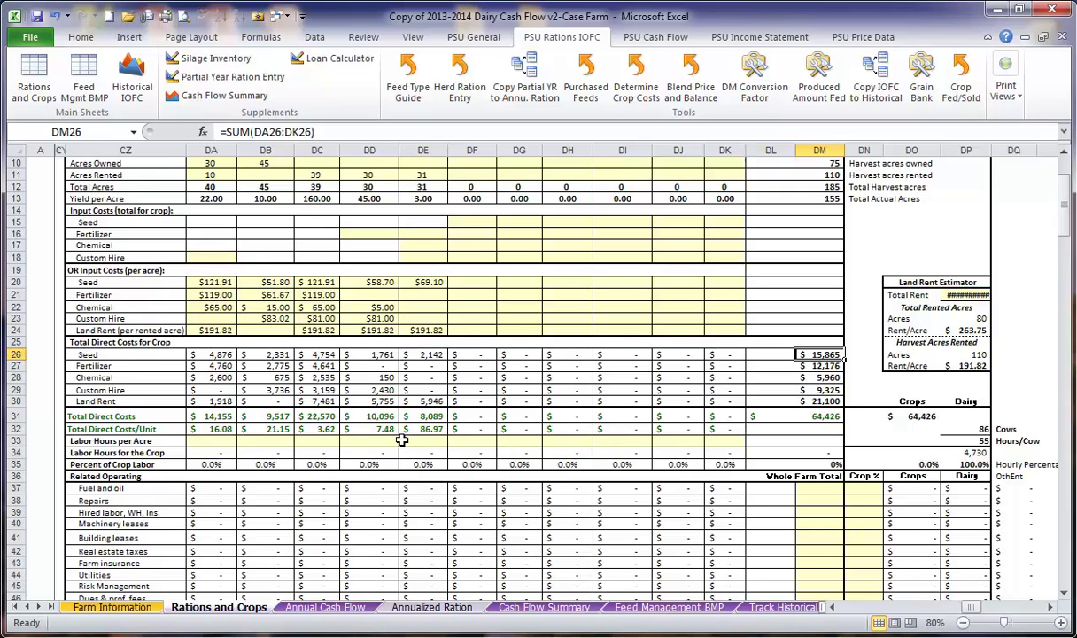
{"action": "left_click", "coordinate": [223, 414]}
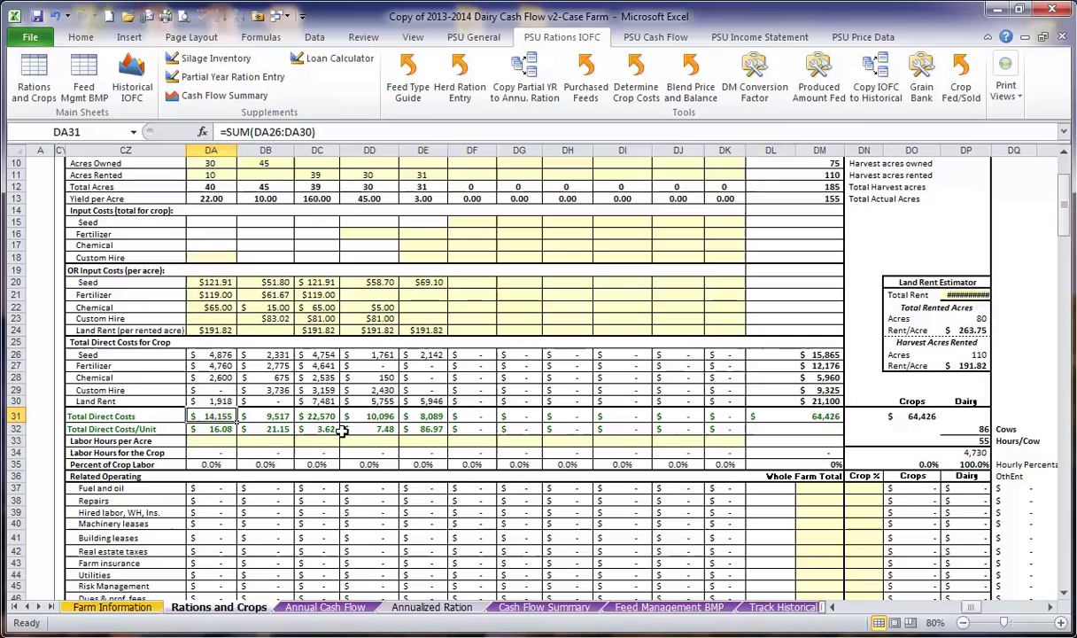
{"action": "scroll", "coordinate": [342, 431], "scroll_direction": "up", "scroll_amount": 2}
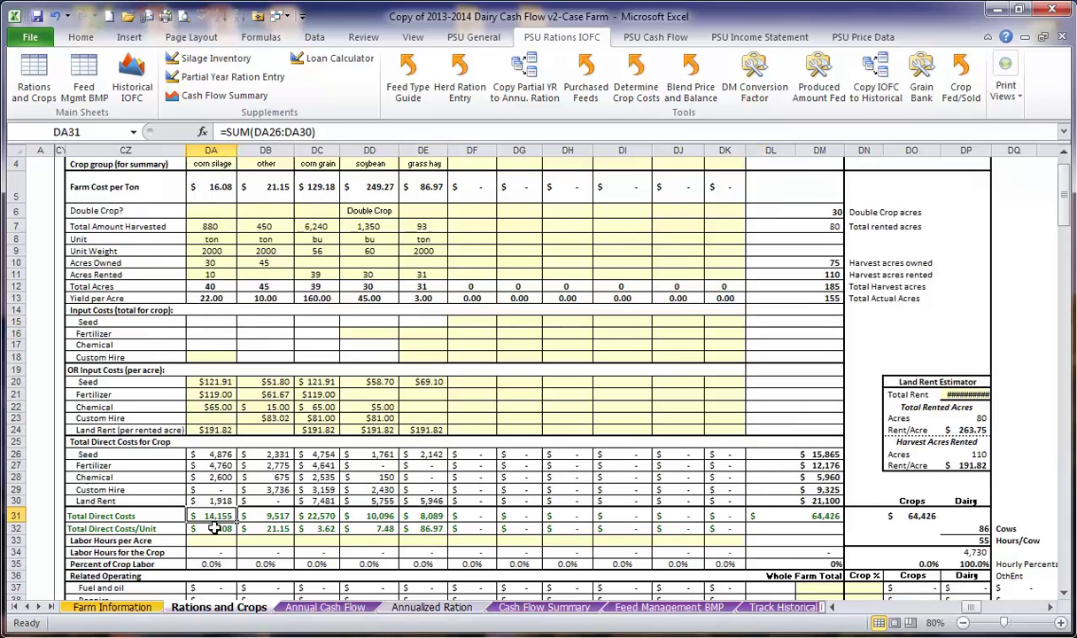
{"action": "left_click", "coordinate": [15, 186]}
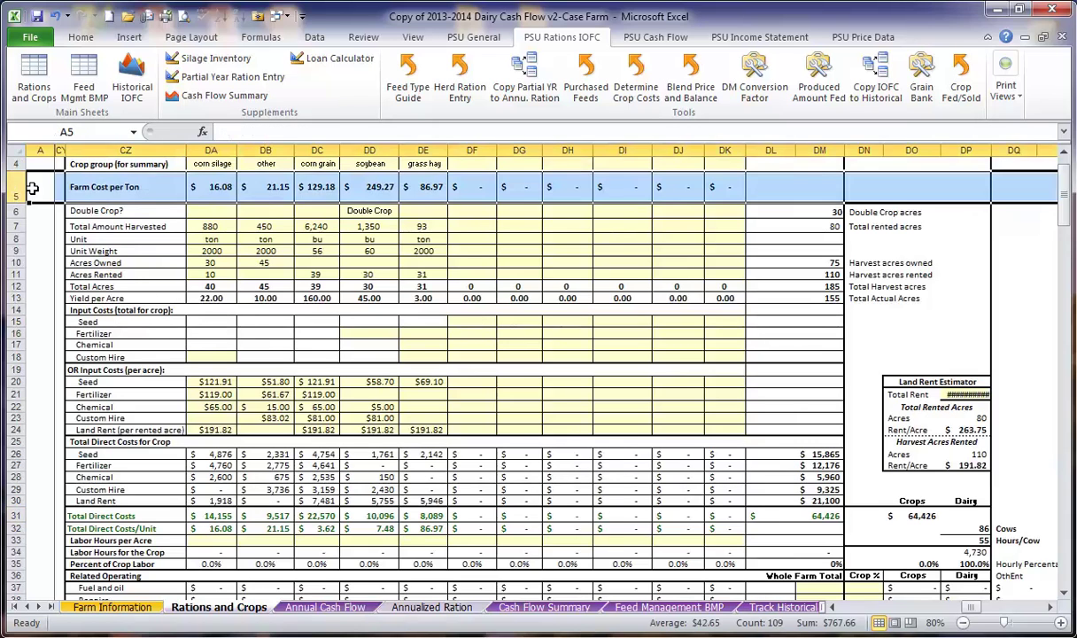
{"action": "left_click", "coordinate": [196, 191]}
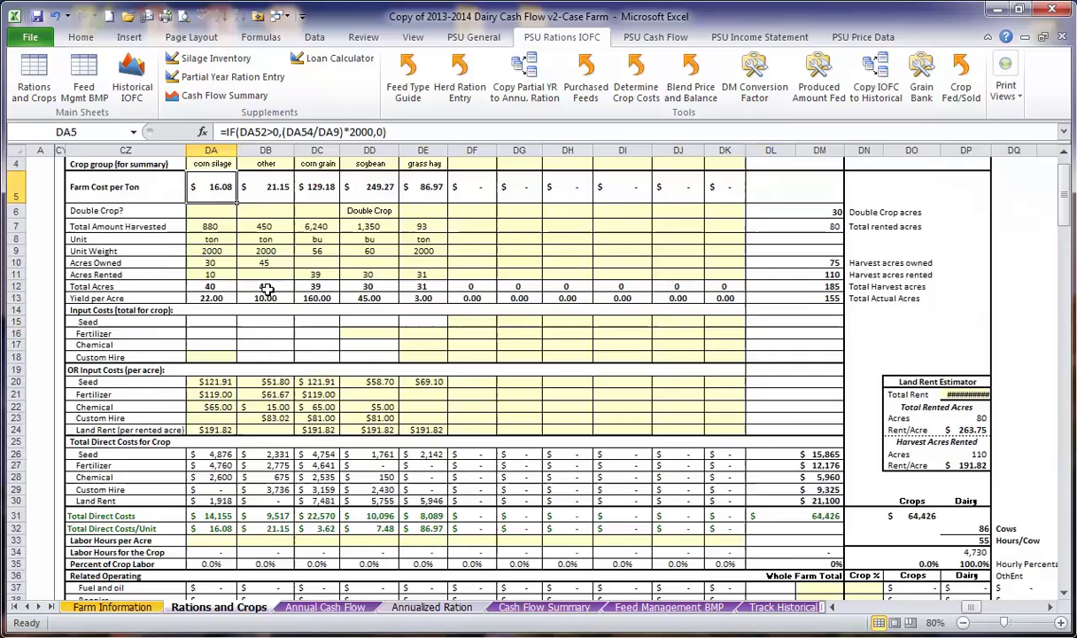
- Locate the Labor Hours per Acre row and consult the reference table of hours per acre by crop
{"action": "scroll", "coordinate": [264, 289], "scroll_direction": "down", "scroll_amount": 3}
{"action": "scroll", "coordinate": [265, 290], "scroll_direction": "down", "scroll_amount": 2}
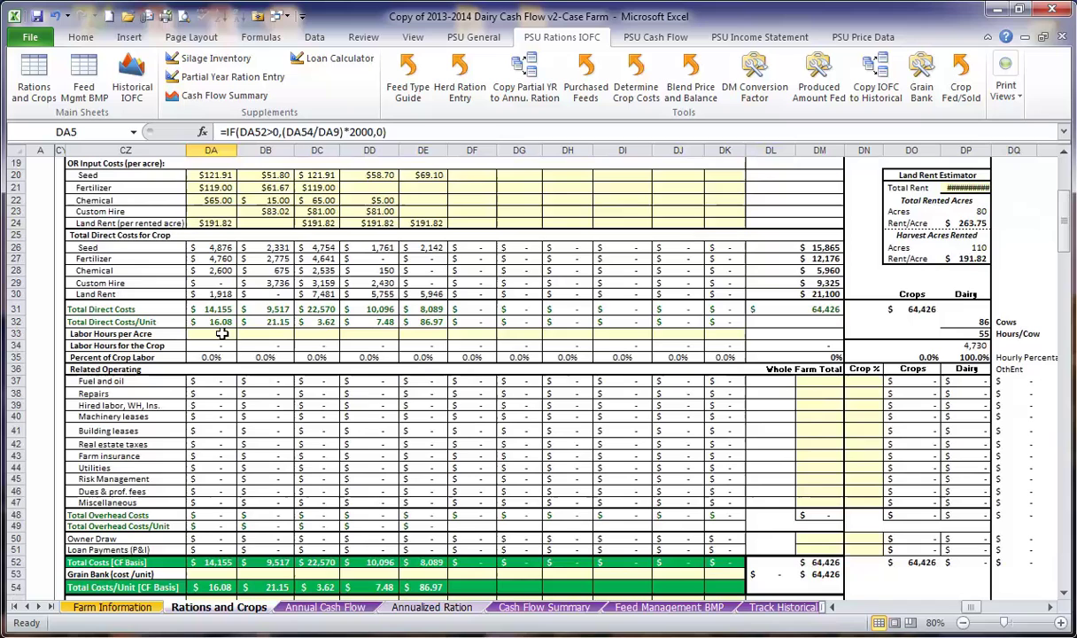
{"action": "left_click", "coordinate": [222, 335]}
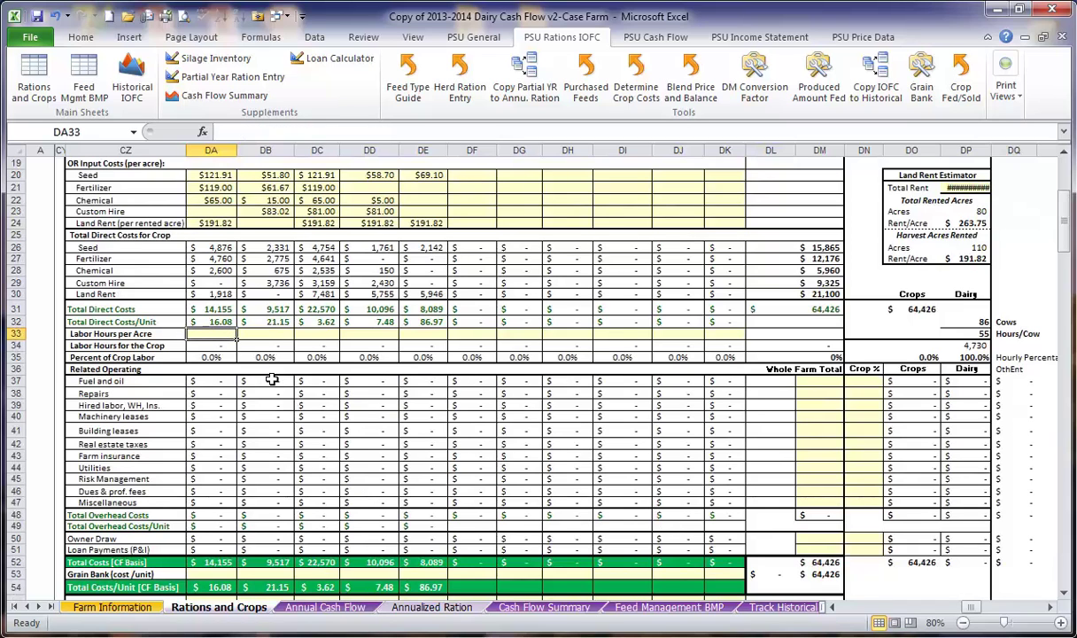
{"action": "left_click", "coordinate": [14, 333]}
{"action": "left_click", "coordinate": [209, 333]}
{"action": "left_click_drag", "start_coordinate": [971, 608], "coordinate": [983, 618]}
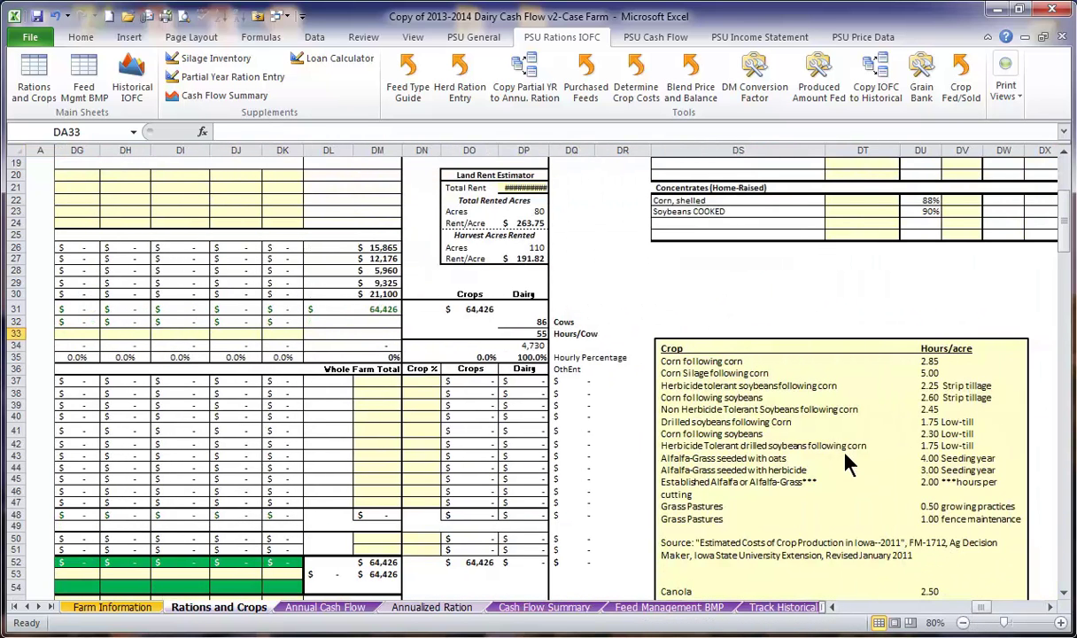
{"action": "scroll", "coordinate": [789, 420], "scroll_direction": "down", "scroll_amount": 2}
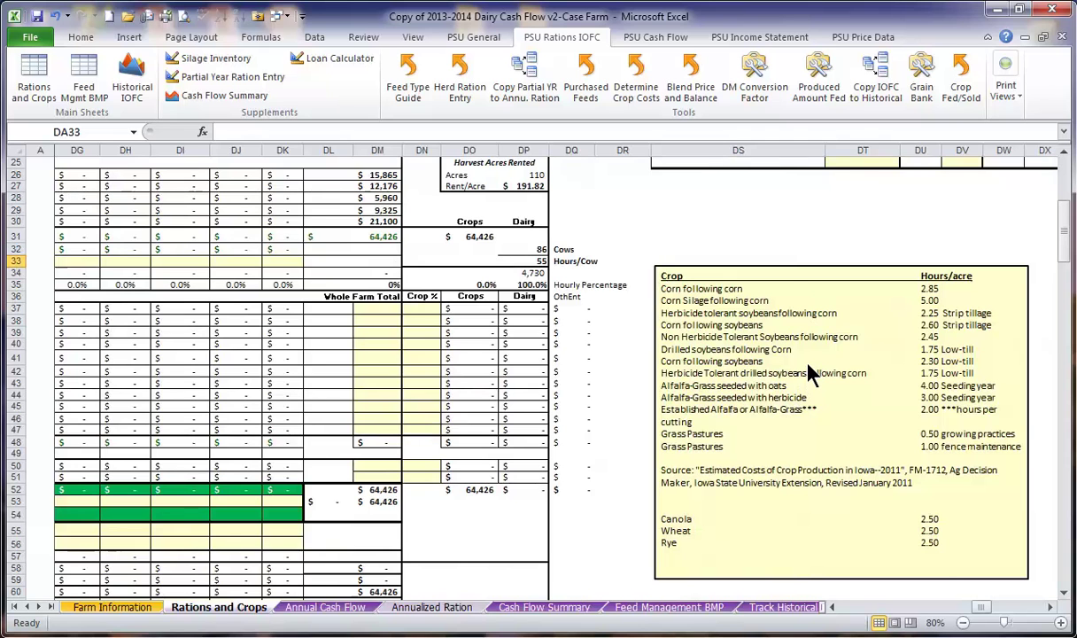
{"action": "left_click_drag", "start_coordinate": [982, 608], "coordinate": [974, 609]}
- Enter labor hours per acre of 5 for corn silage and 10 for alfalfa
{"action": "scroll", "coordinate": [526, 432], "scroll_direction": "up", "scroll_amount": 5}
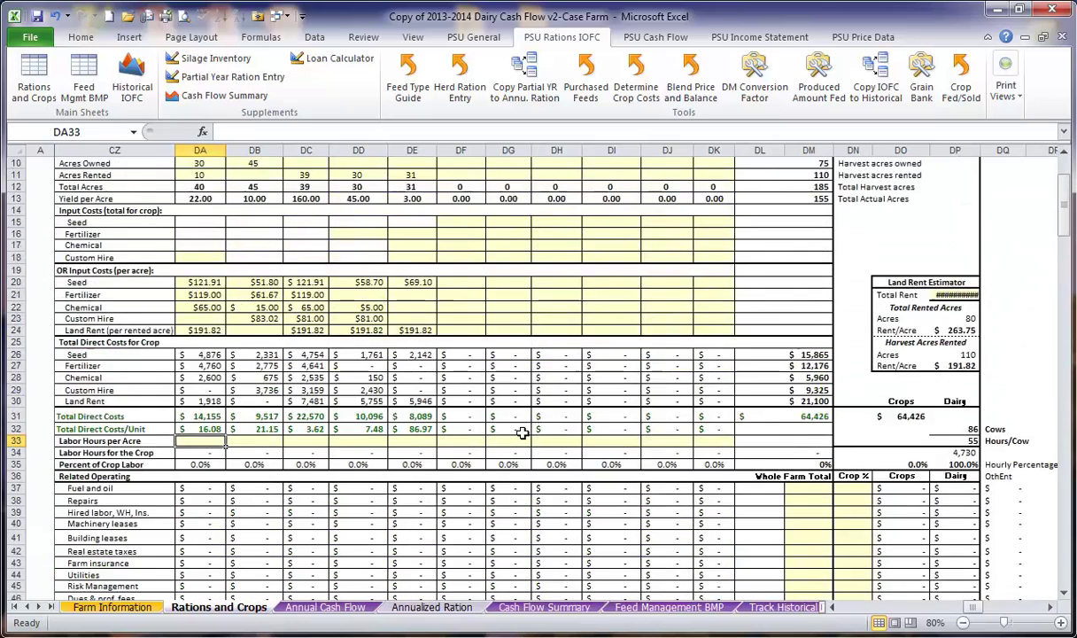
{"action": "scroll", "coordinate": [522, 432], "scroll_direction": "up", "scroll_amount": 2}
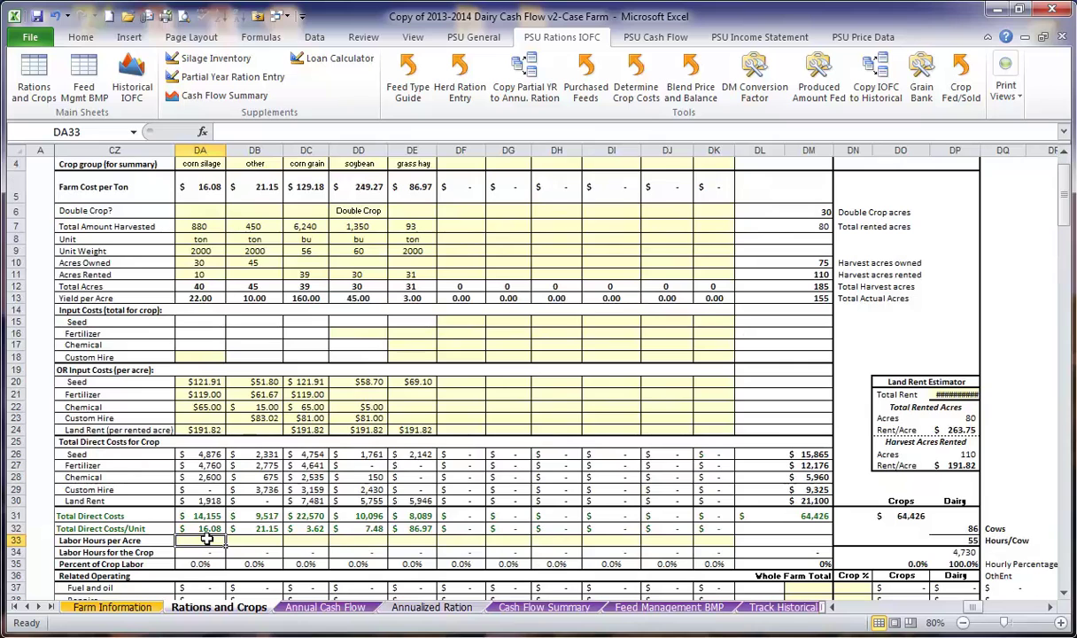
{"action": "type", "text": "5"}
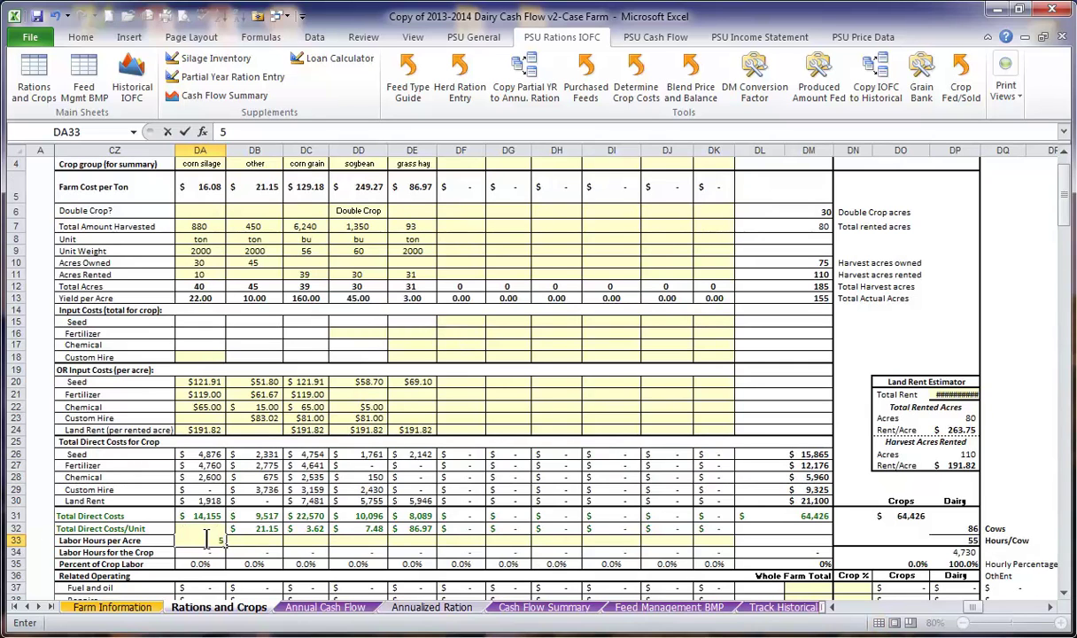
{"action": "key", "text": "Tab"}
{"action": "type", "text": "10"}
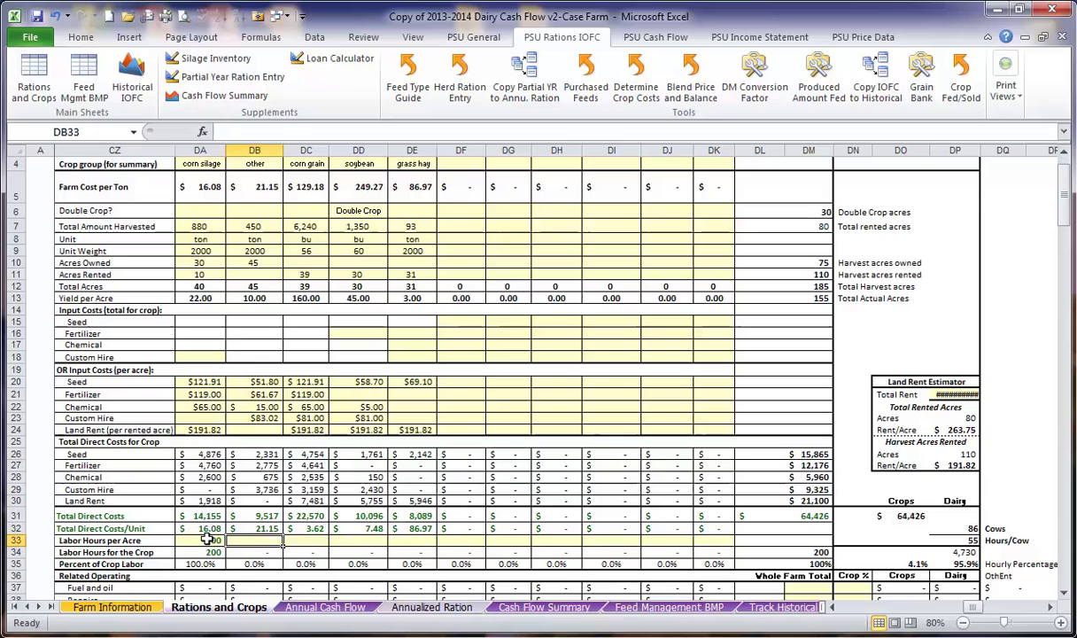
{"action": "key", "text": "Tab"}
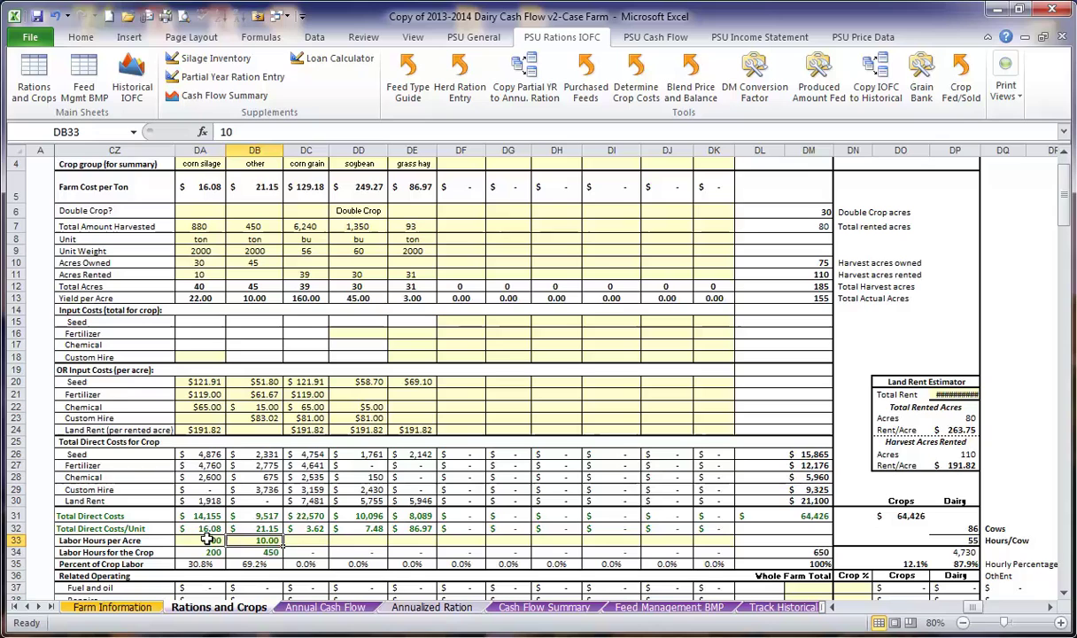
{"action": "key", "text": "Left"}
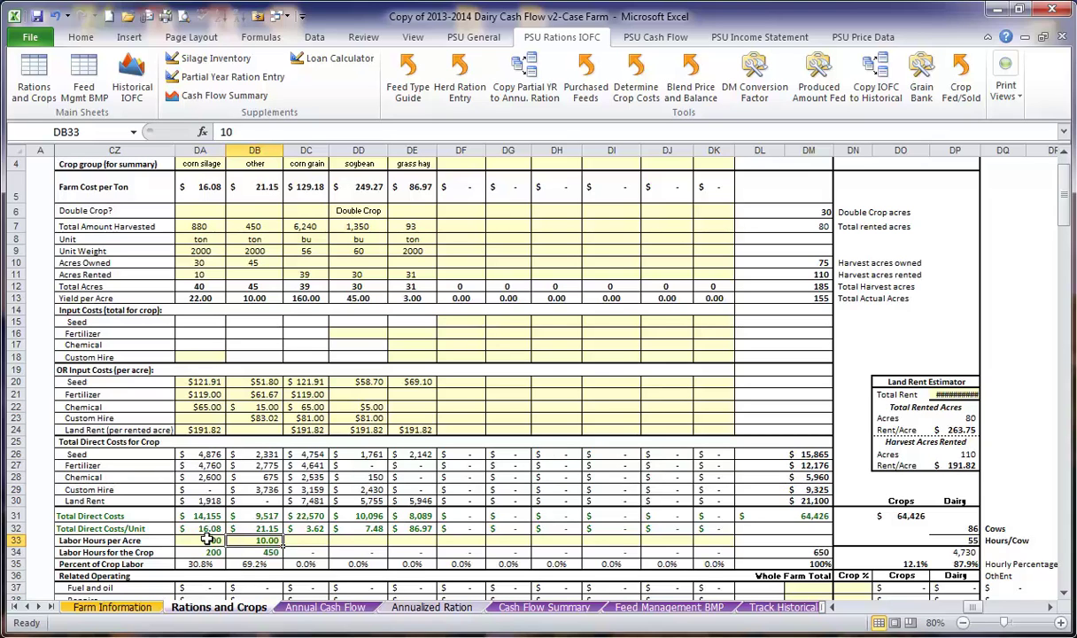
{"action": "key", "text": "Right"}
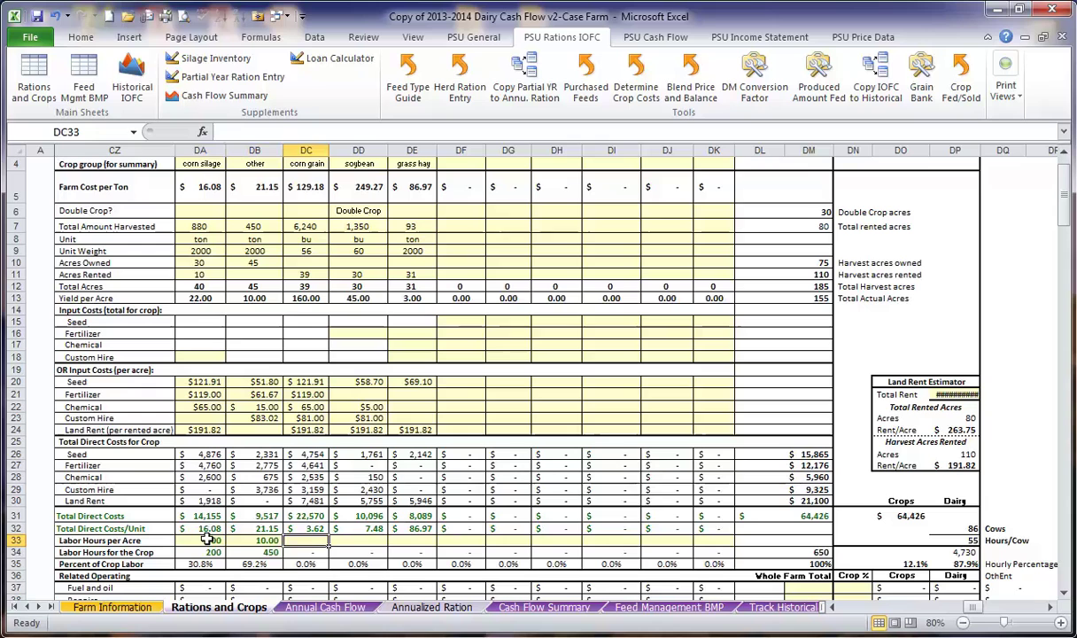
- Enter labor hours per acre of 2.85 for corn grain, 2.50 for soybean and 6 for grass hay
{"action": "type", "text": "2.85"}
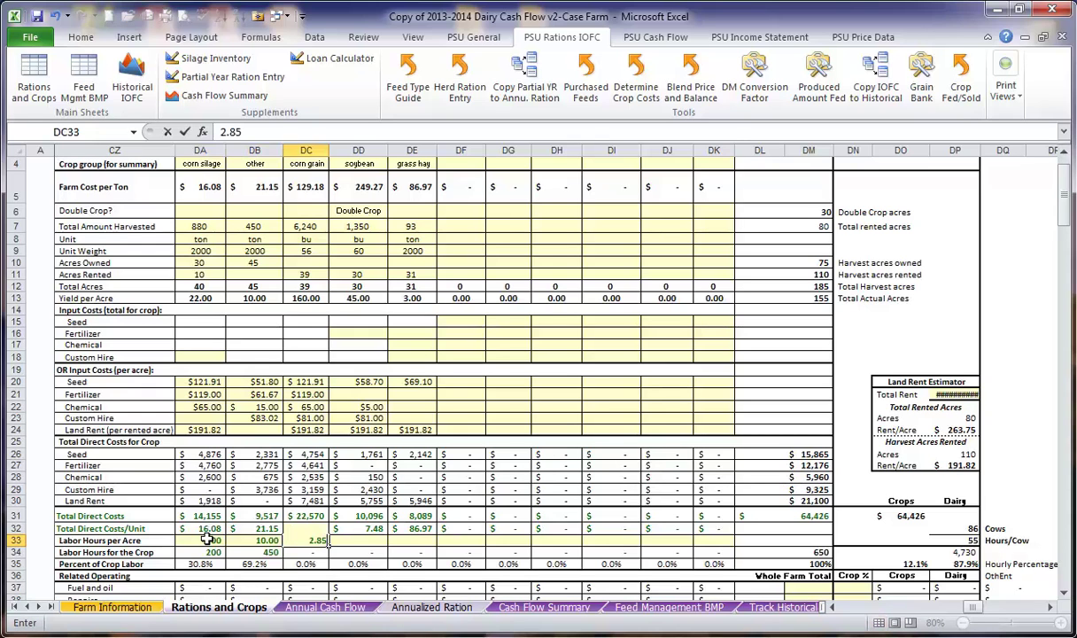
{"action": "key", "text": "Right"}
{"action": "type", "text": "2.50"}
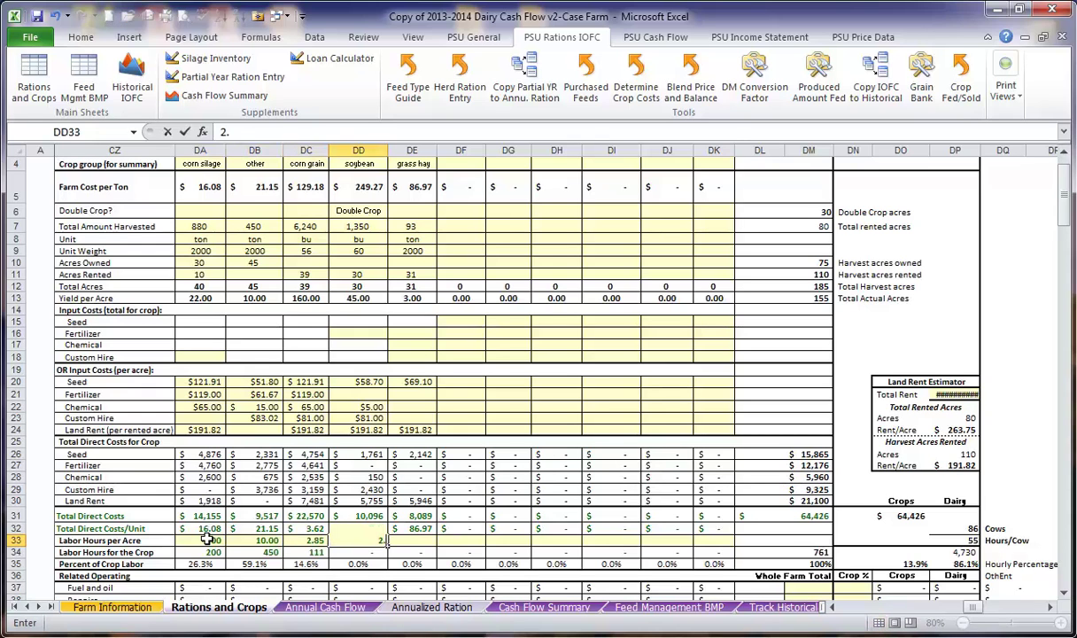
{"action": "key", "text": "Right"}
{"action": "type", "text": "6"}
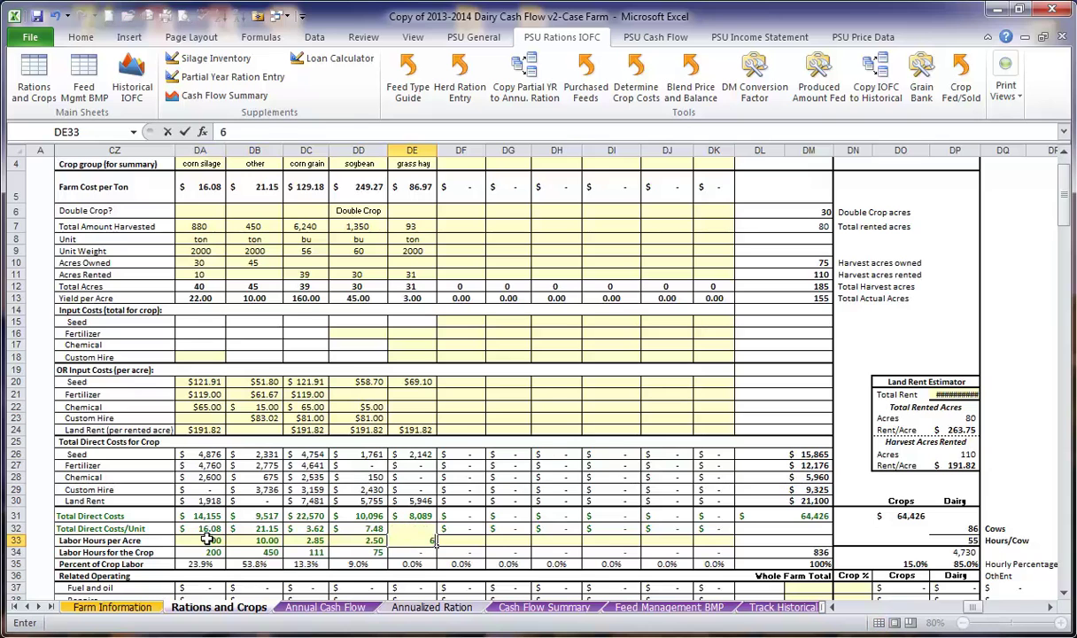
{"action": "key", "text": "Return"}
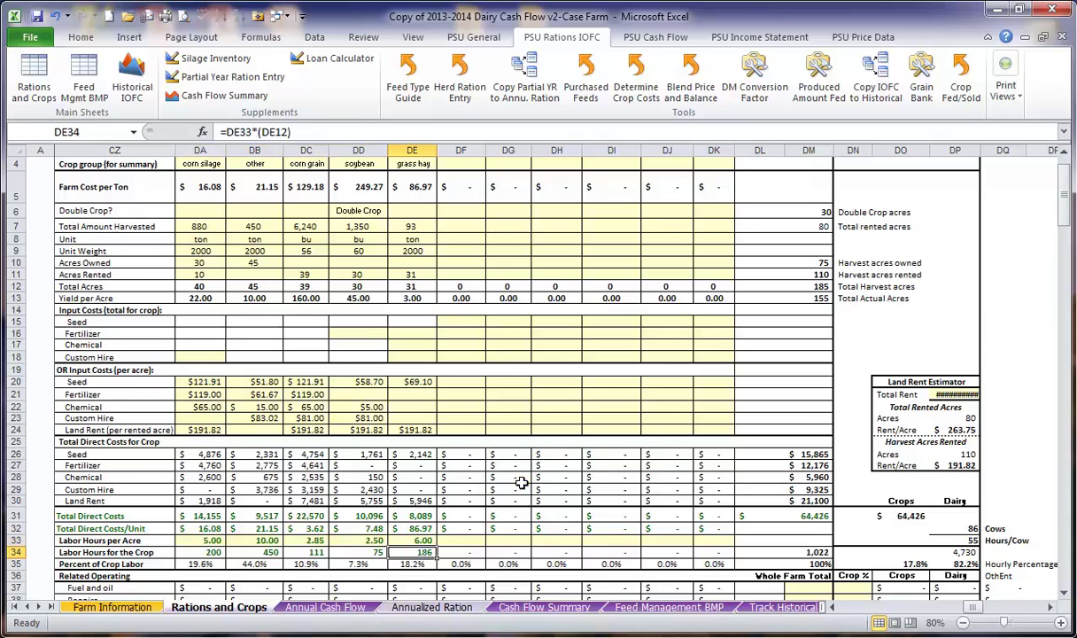
- Examine the crop and dairy hourly labor percentages along with the cow count and hours per cow behind them
{"action": "scroll", "coordinate": [496, 457], "scroll_direction": "down", "scroll_amount": 2}
{"action": "scroll", "coordinate": [512, 416], "scroll_direction": "down", "scroll_amount": 1}
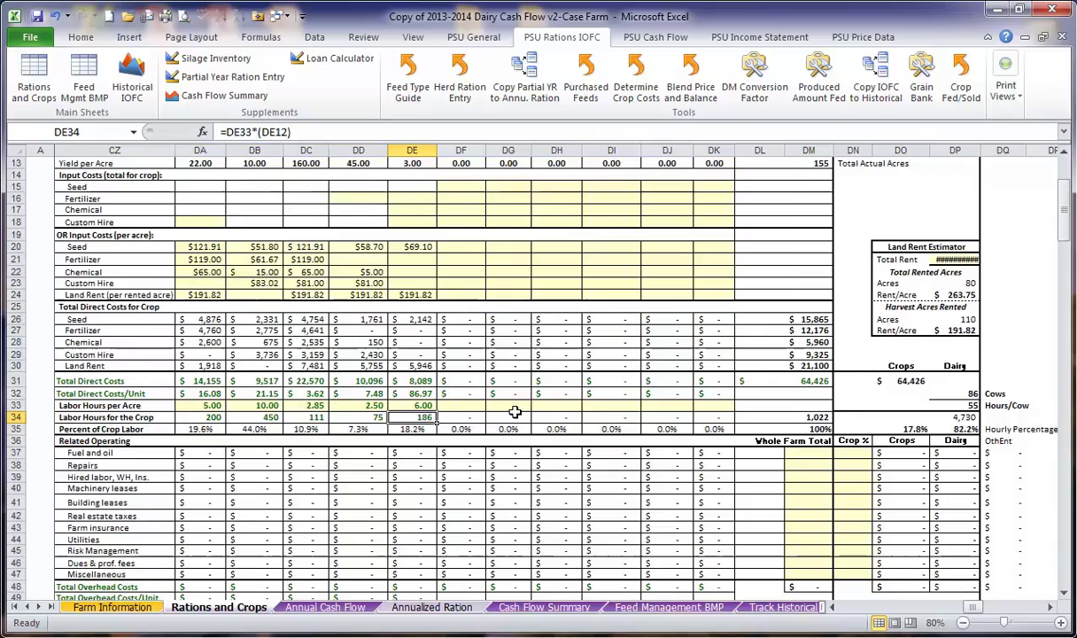
{"action": "scroll", "coordinate": [514, 410], "scroll_direction": "down", "scroll_amount": 1}
{"action": "left_click", "coordinate": [901, 392]}
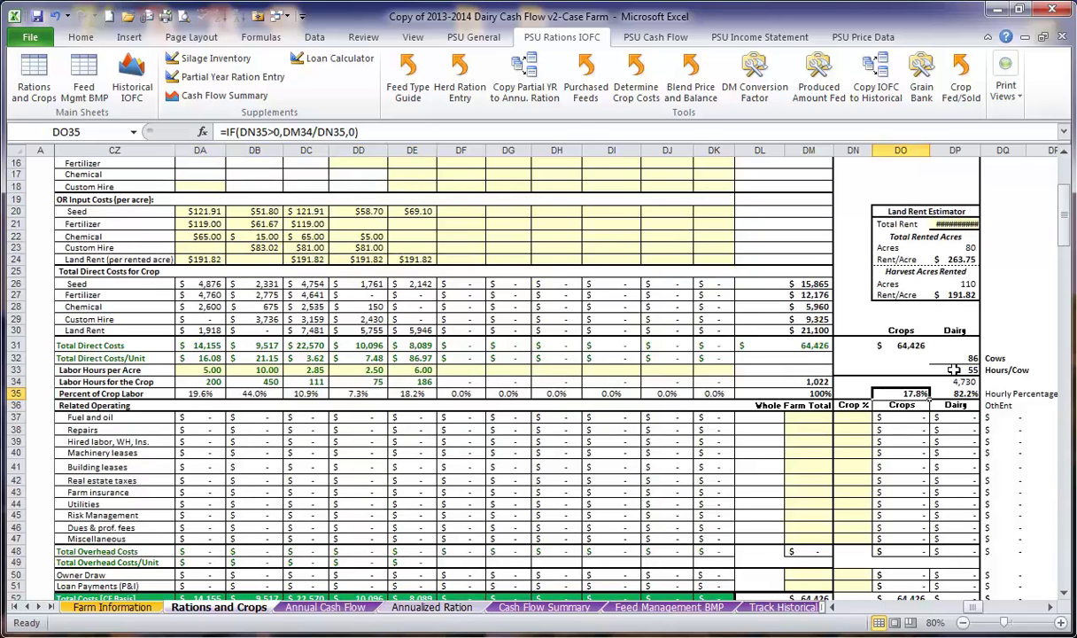
{"action": "left_click", "coordinate": [953, 369]}
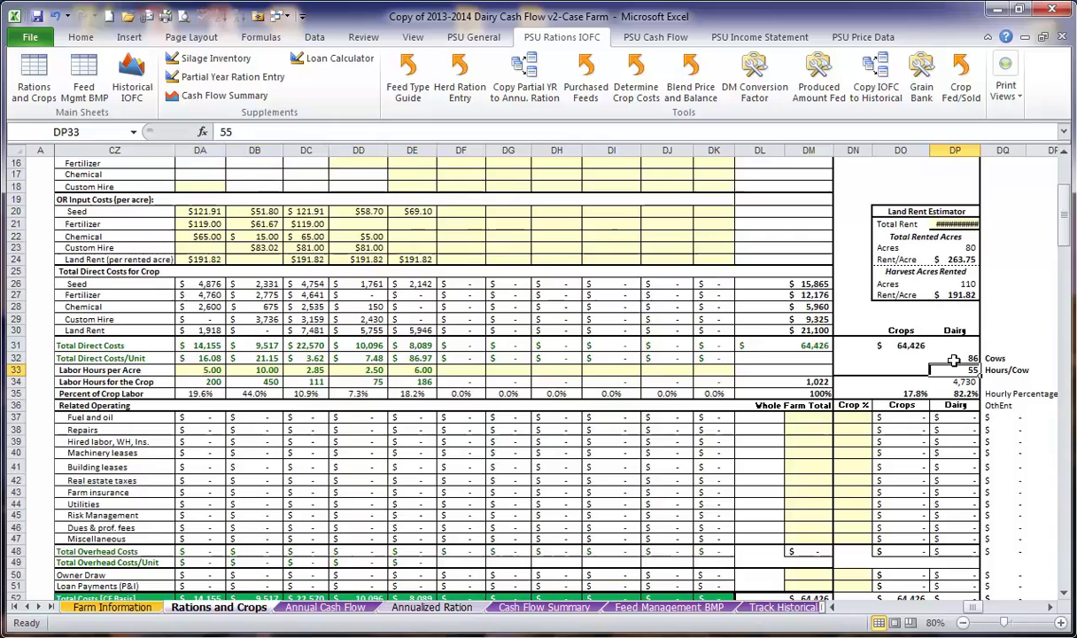
{"action": "key", "text": "Up"}
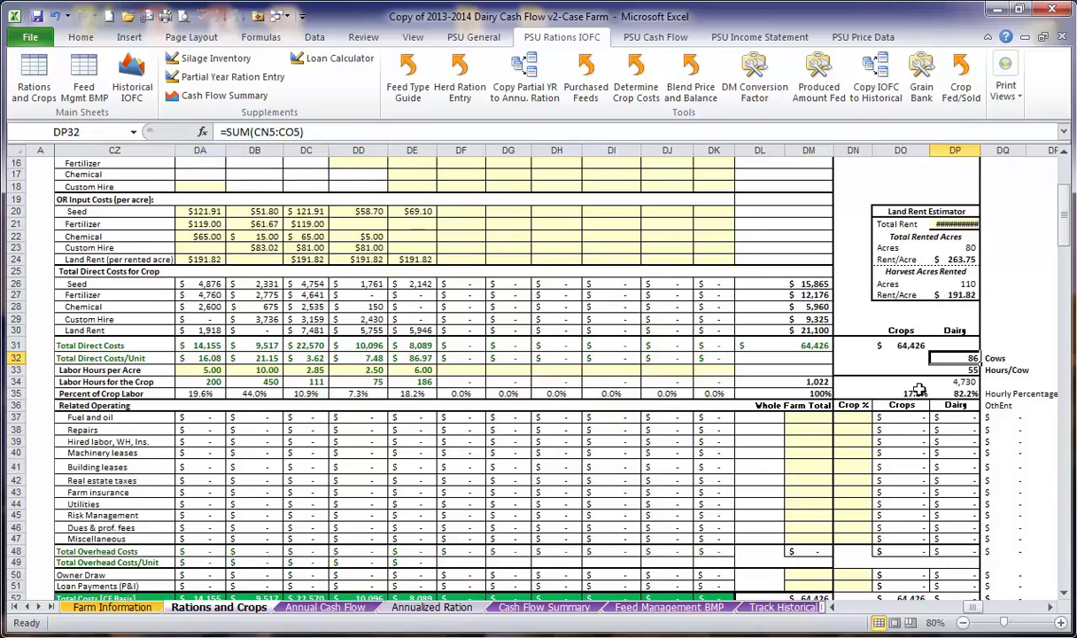
{"action": "left_click", "coordinate": [917, 391]}
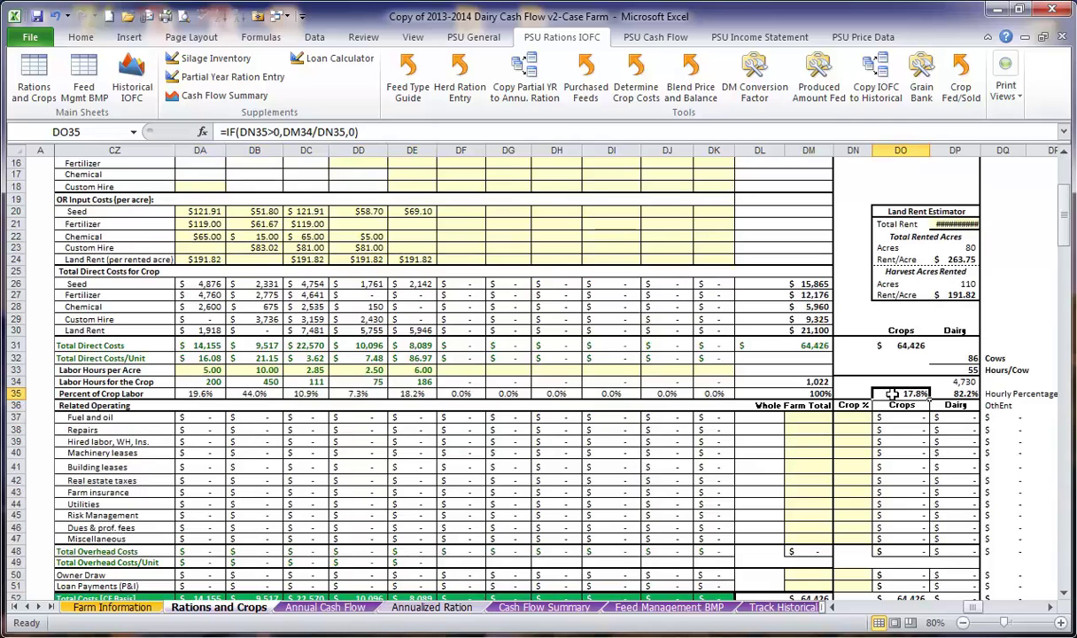
{"action": "left_click", "coordinate": [944, 392]}
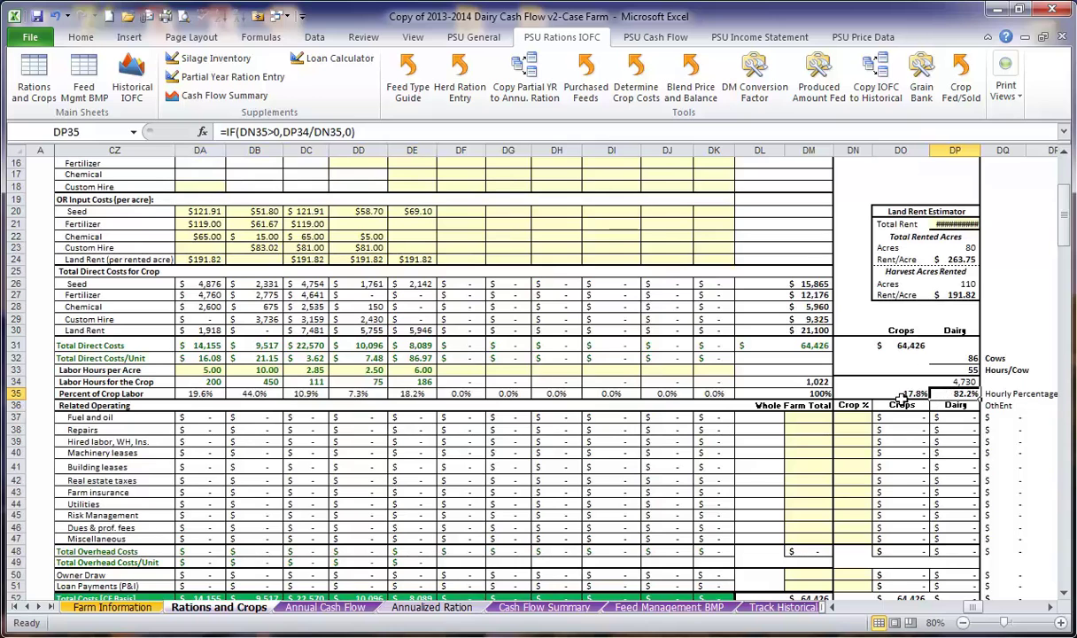
- Enter whole-farm totals of 7,500 for fuel and oil, 11,500 for repairs and 26,000 for hired labor
{"action": "scroll", "coordinate": [788, 386], "scroll_direction": "down", "scroll_amount": 1}
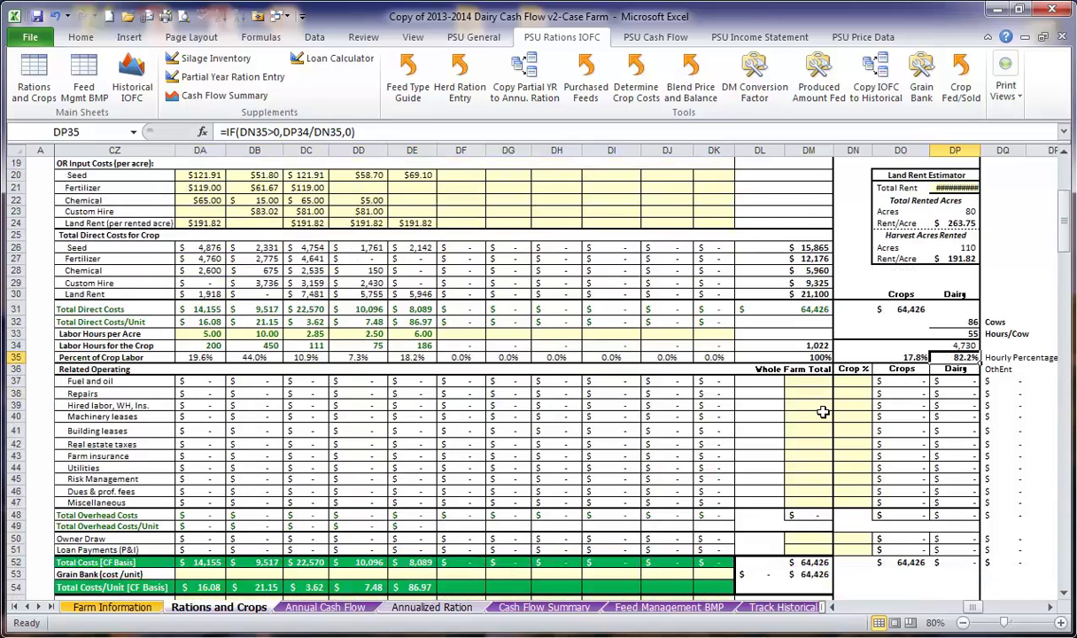
{"action": "left_click", "coordinate": [807, 381]}
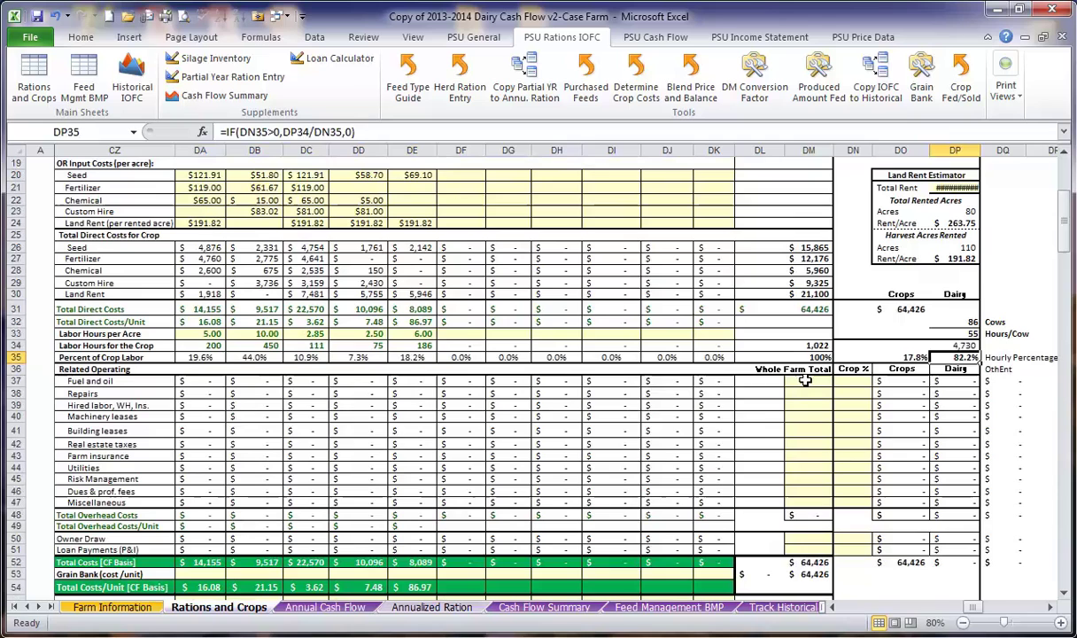
{"action": "type", "text": "7"}
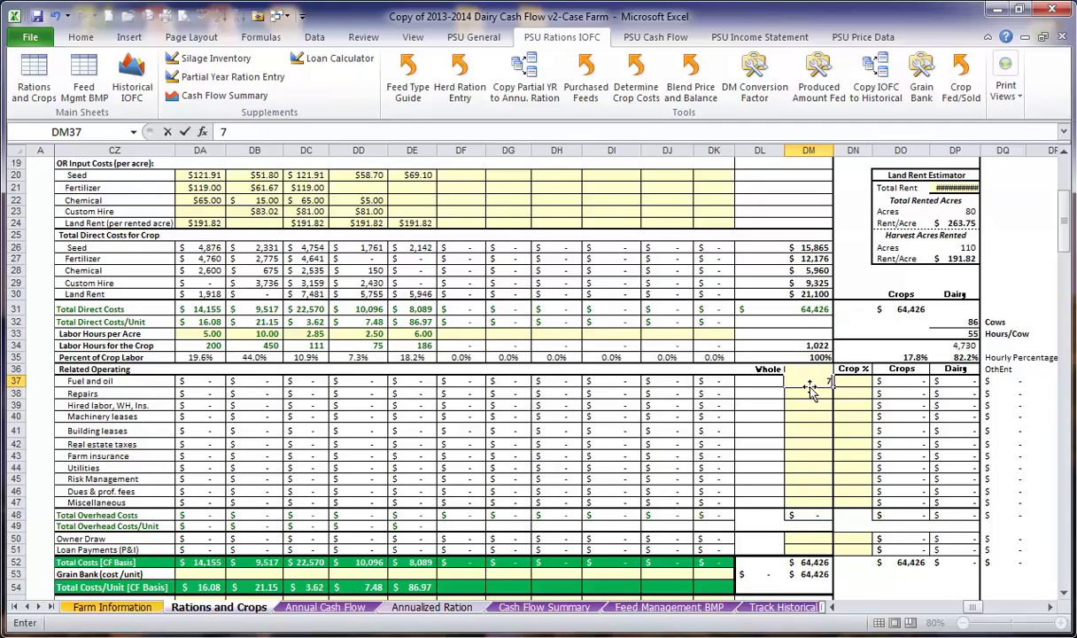
{"action": "type", "text": "500"}
{"action": "key", "text": "Return"}
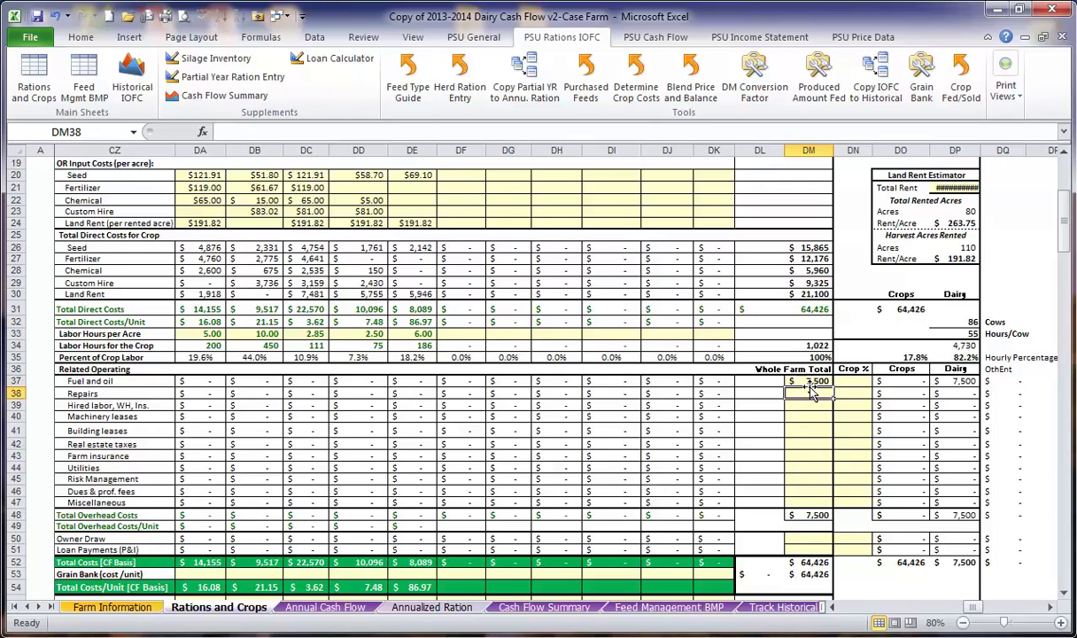
{"action": "type", "text": "11500"}
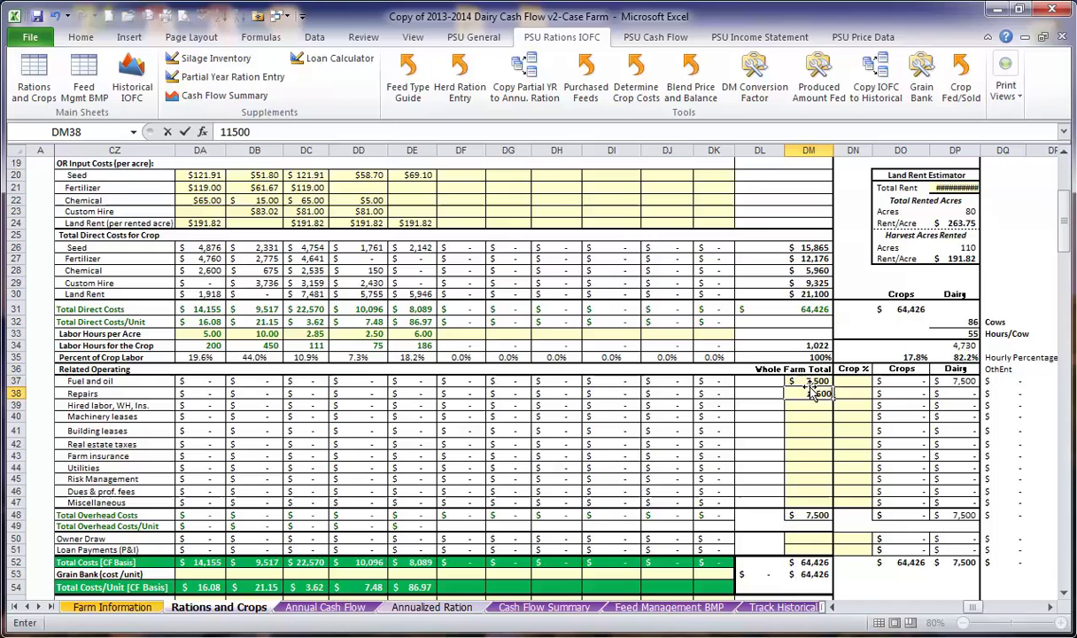
{"action": "key", "text": "Return"}
{"action": "type", "text": "26000"}
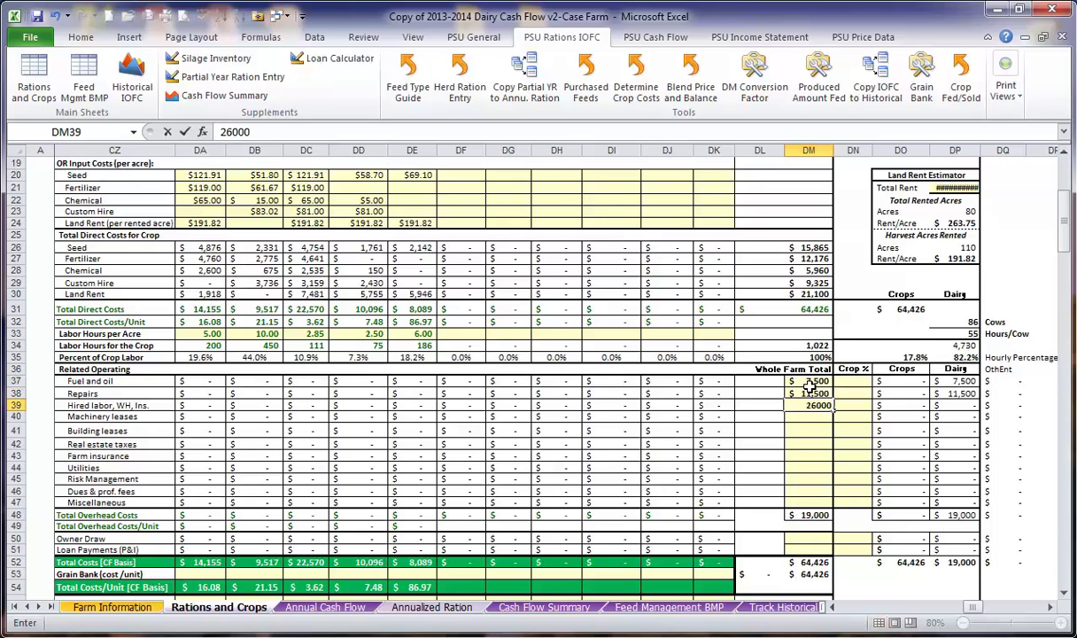
{"action": "key", "text": "Return"}
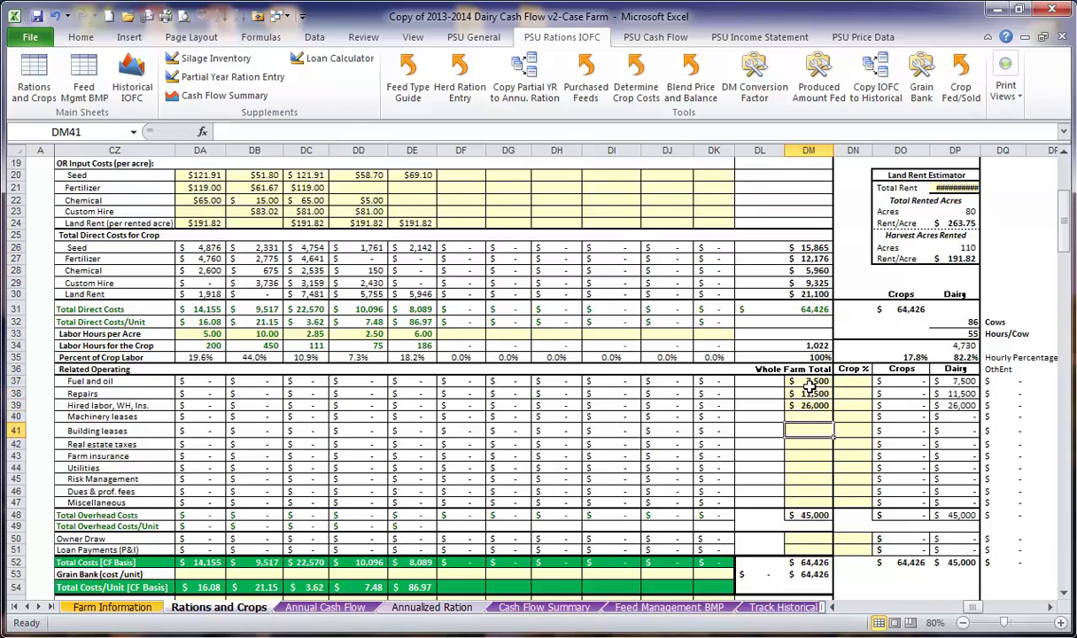
- Enter whole-farm totals of 6,800 for real estate taxes, 7,500 for farm insurance and 12,000 for utilities
{"action": "key", "text": "Return"}
{"action": "type", "text": "6"}
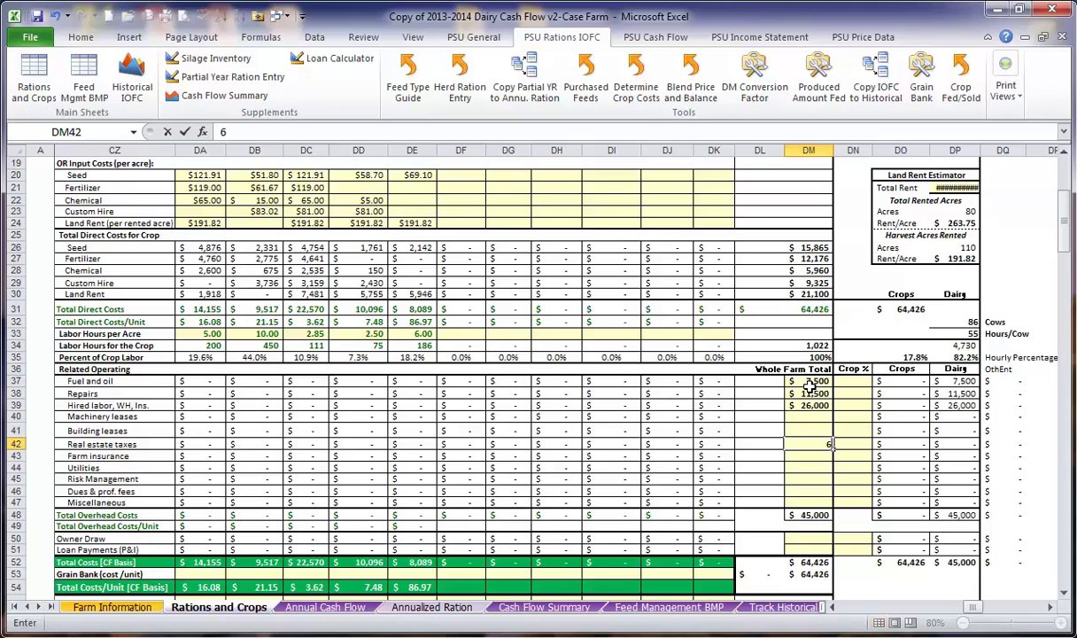
{"action": "type", "text": ",800"}
{"action": "key", "text": "Return"}
{"action": "type", "text": "7"}
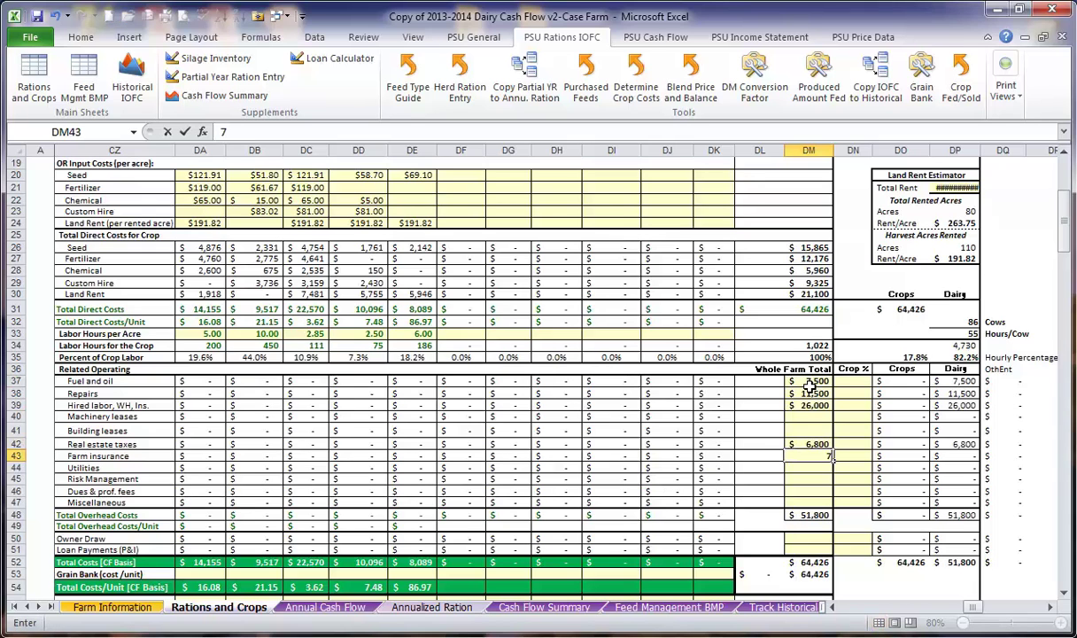
{"action": "type", "text": ",500"}
{"action": "key", "text": "Return"}
{"action": "type", "text": "12"}
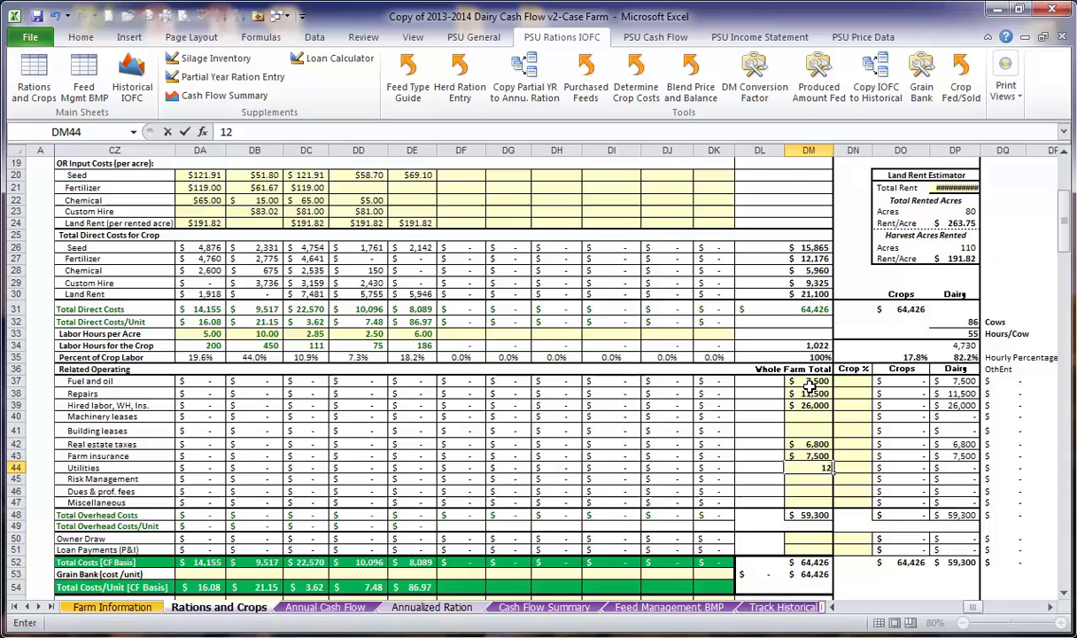
{"action": "type", "text": ",000"}
{"action": "key", "text": "Return"}
- Enter whole-farm totals of 900 for dues and professional fees and 4,600 for miscellaneous
{"action": "key", "text": "Return"}
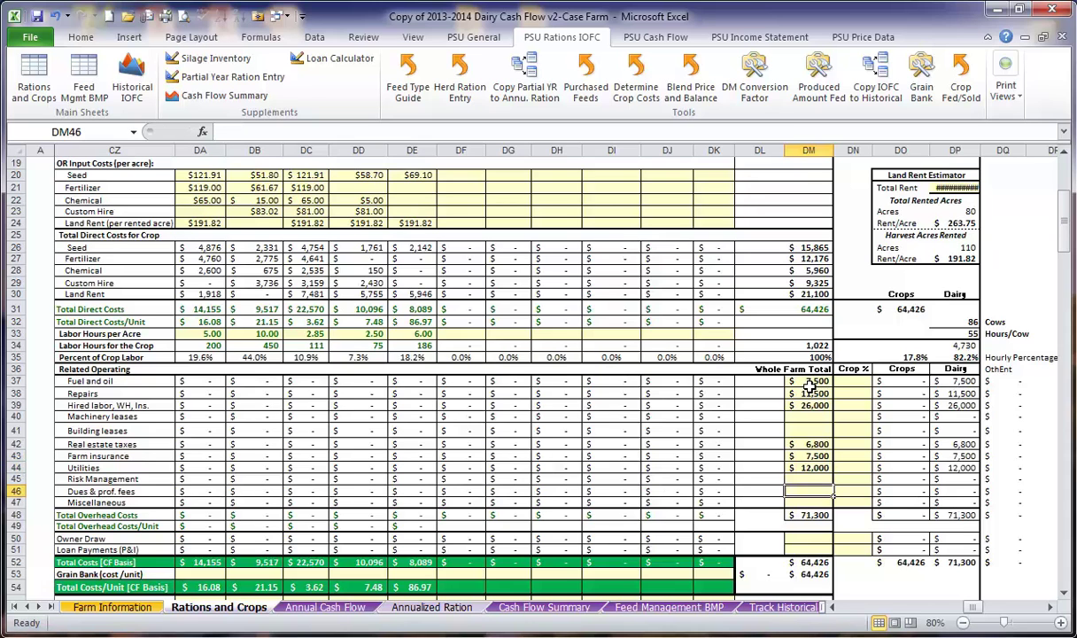
{"action": "type", "text": "900"}
{"action": "key", "text": "Return"}
{"action": "type", "text": "4,6"}
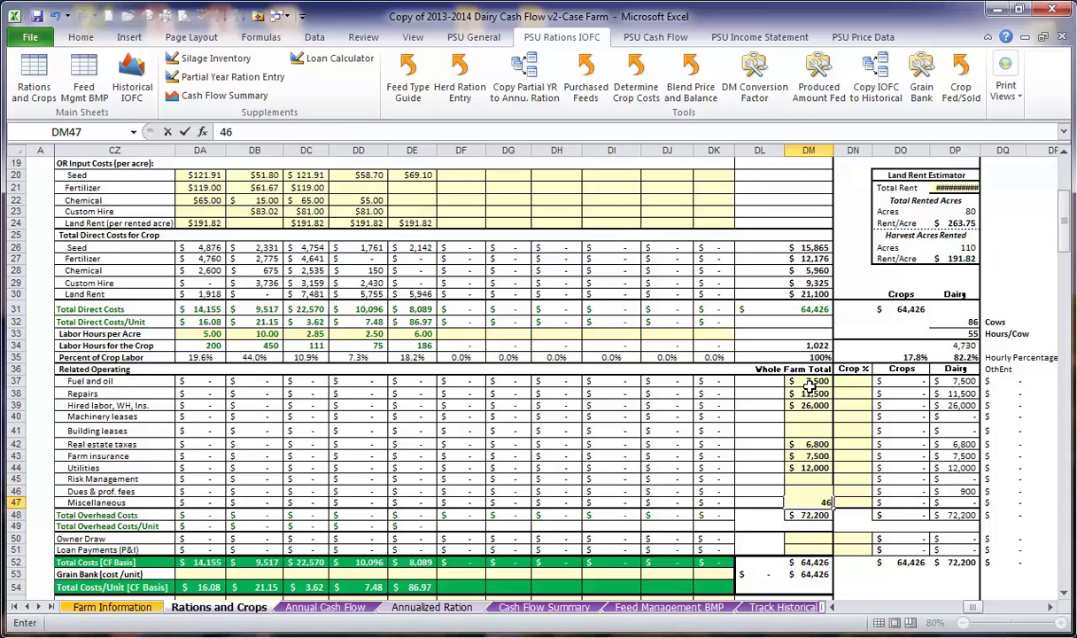
{"action": "type", "text": "00"}
{"action": "key", "text": "Return"}
{"action": "type", "text": "0"}
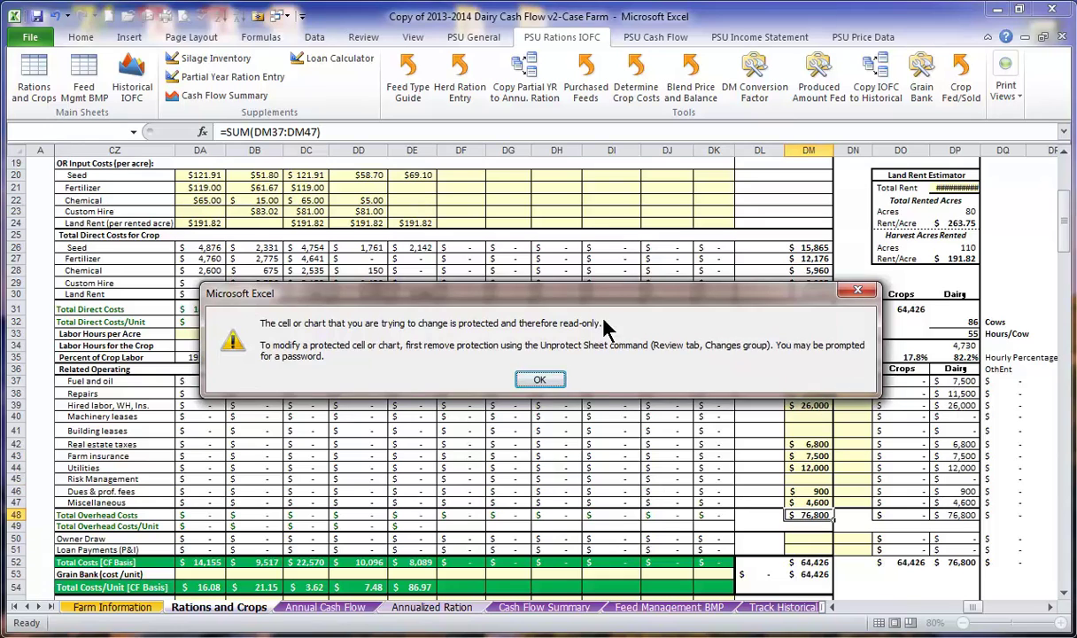
{"action": "left_click", "coordinate": [539, 379]}
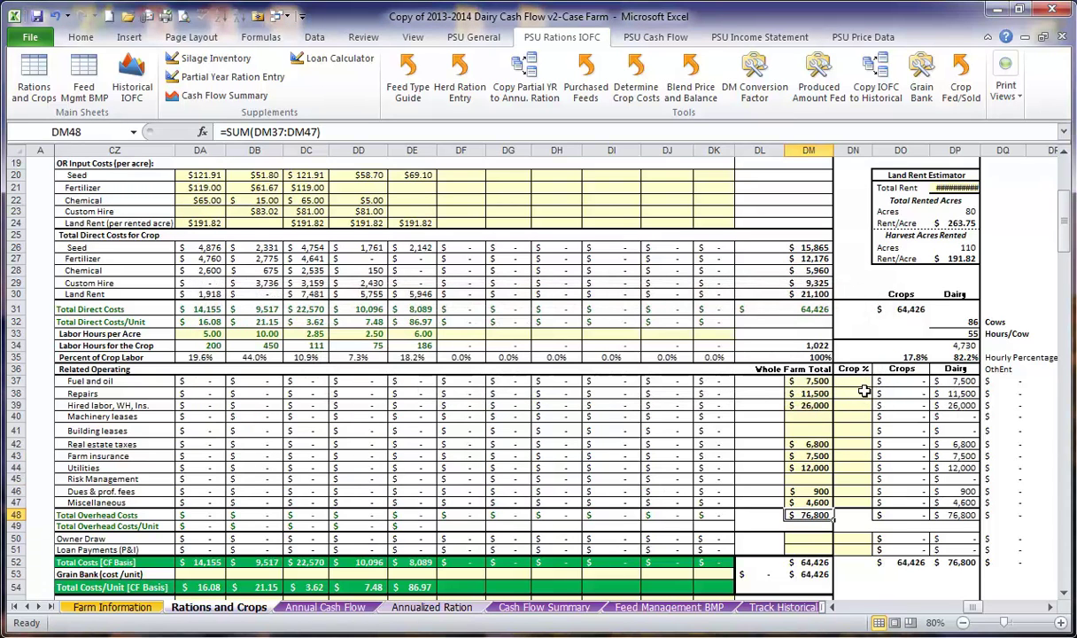
- Set the crop percentage for fuel and oil to 17.8 and check the amount allocated to crops
{"action": "left_click", "coordinate": [854, 381]}
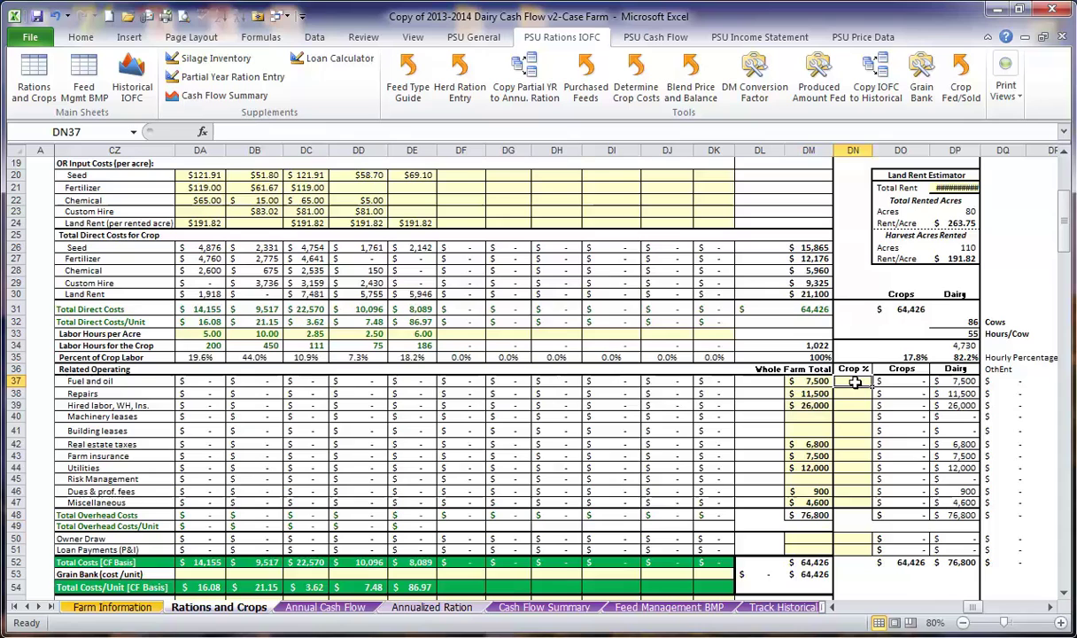
{"action": "type", "text": "17.8"}
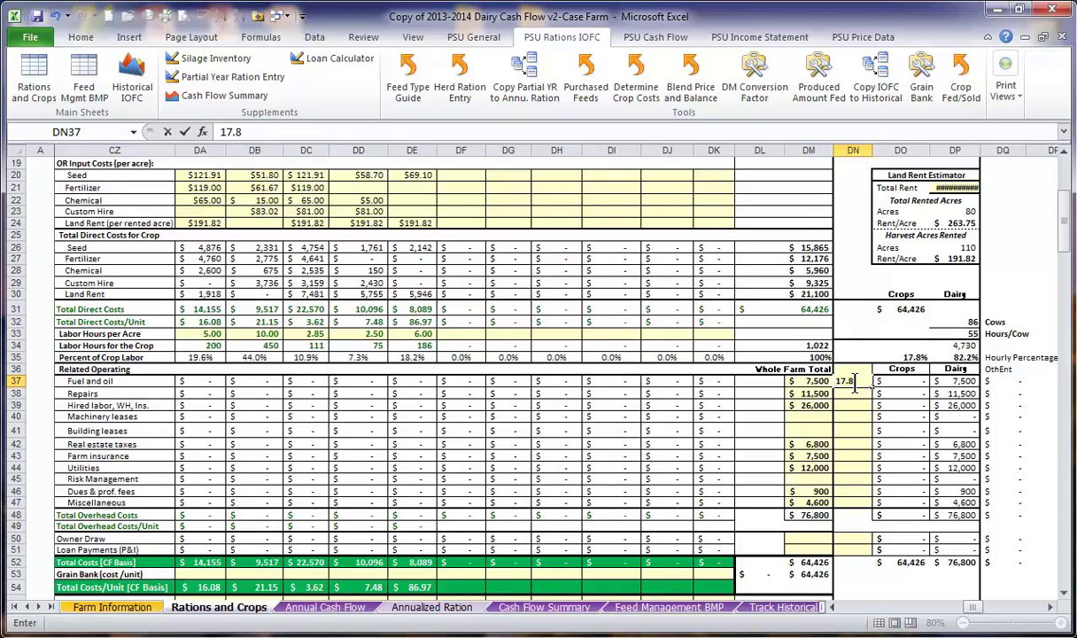
{"action": "key", "text": "Return"}
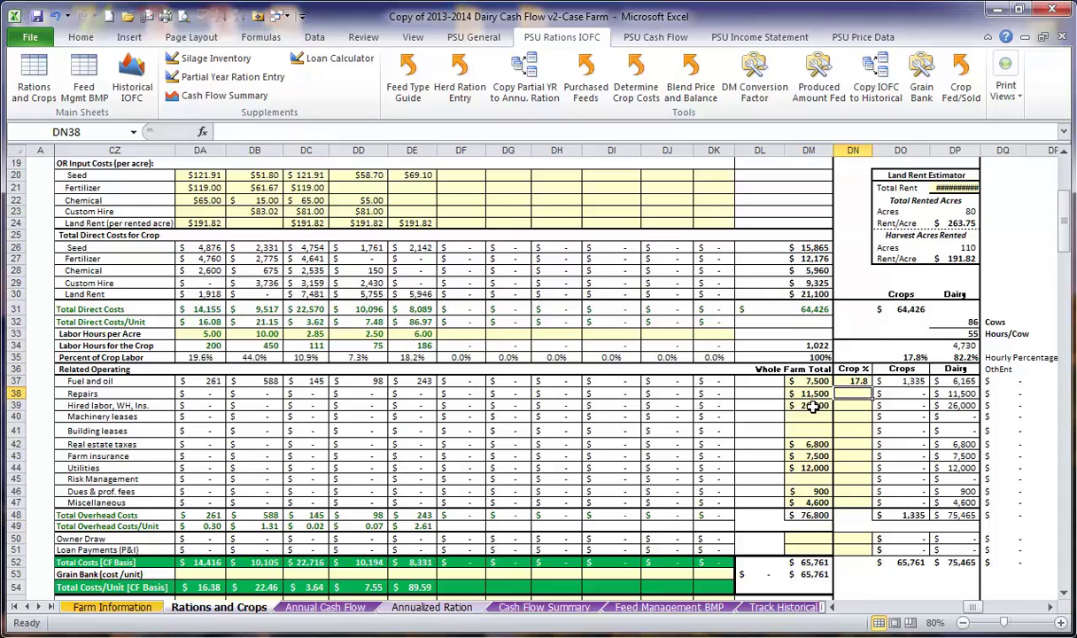
{"action": "left_click", "coordinate": [888, 382]}
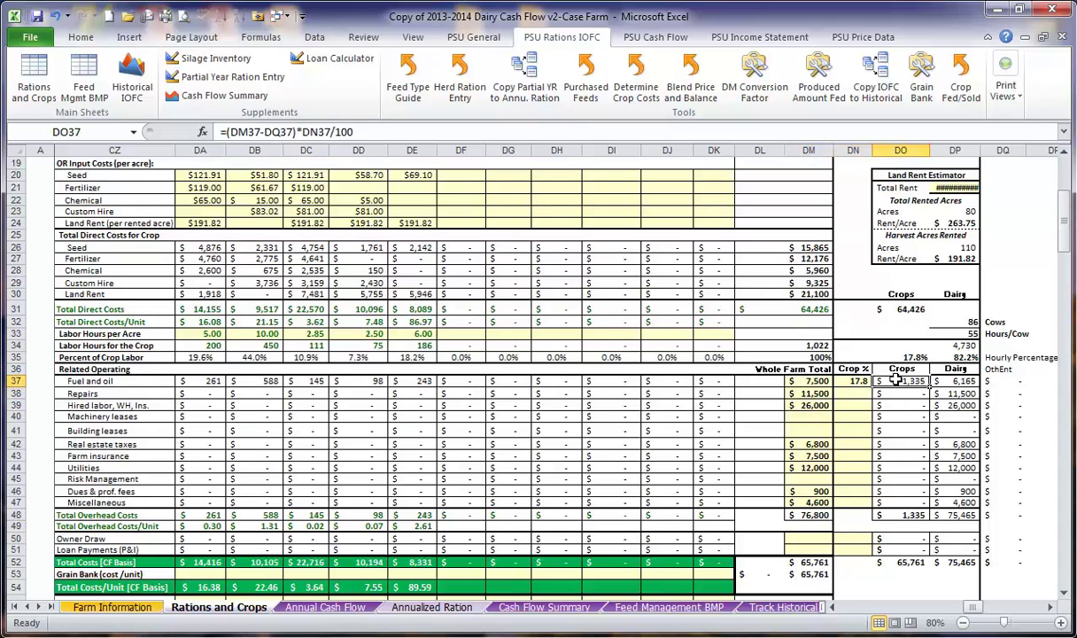
{"action": "left_click", "coordinate": [852, 380]}
{"action": "key", "text": "Return"}
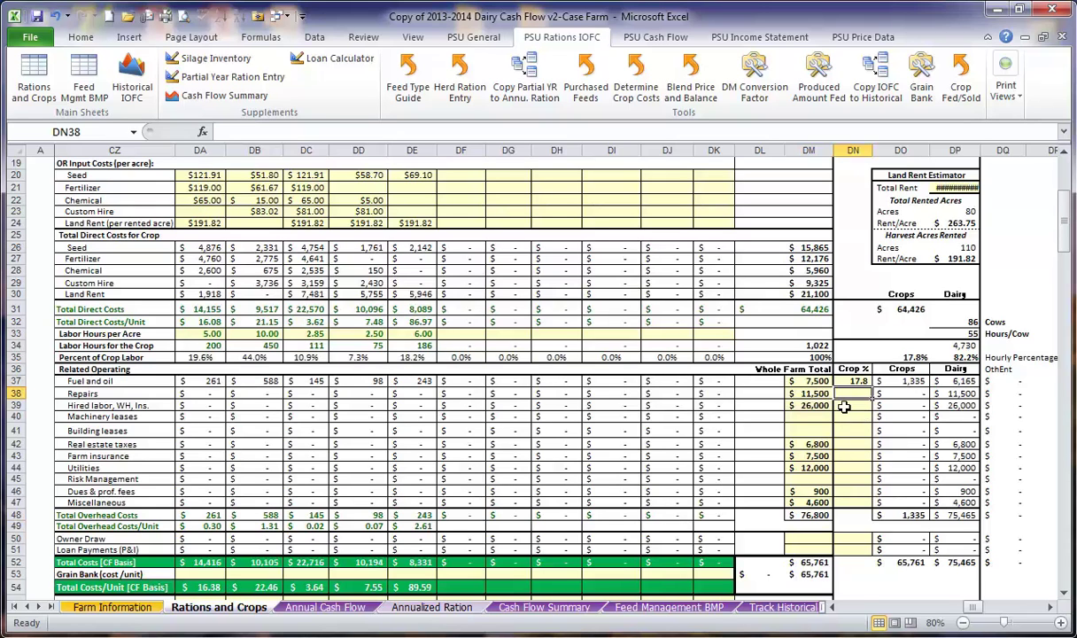
{"action": "key", "text": "Return"}
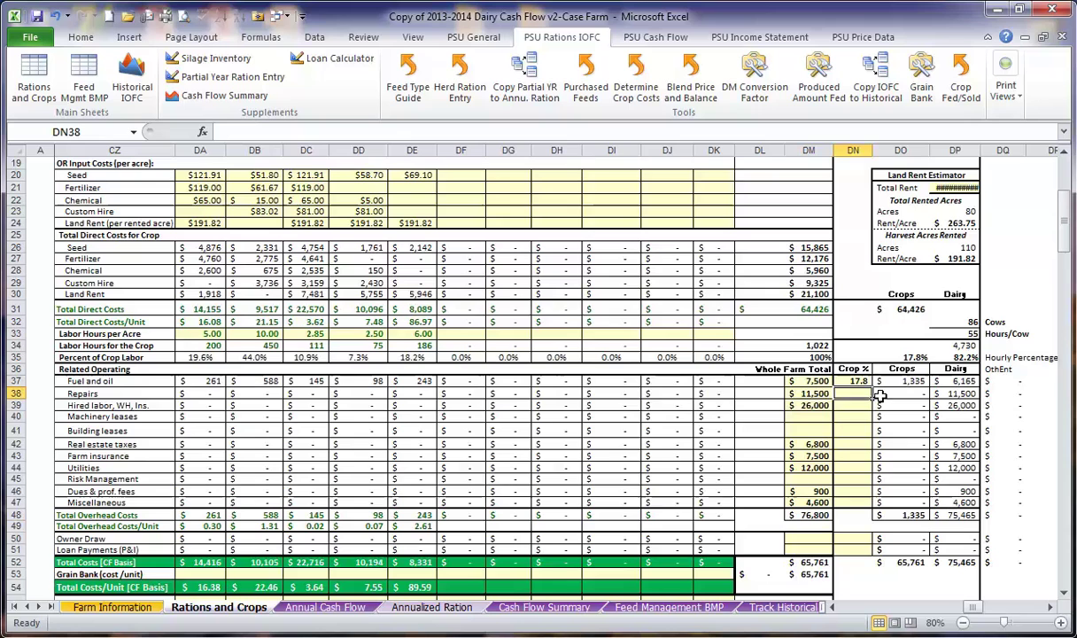
- Set the crop percentage to 17.8 for both repairs and hired labor
{"action": "left_click", "coordinate": [857, 393]}
{"action": "type", "text": "17.8"}
{"action": "key", "text": "Return"}
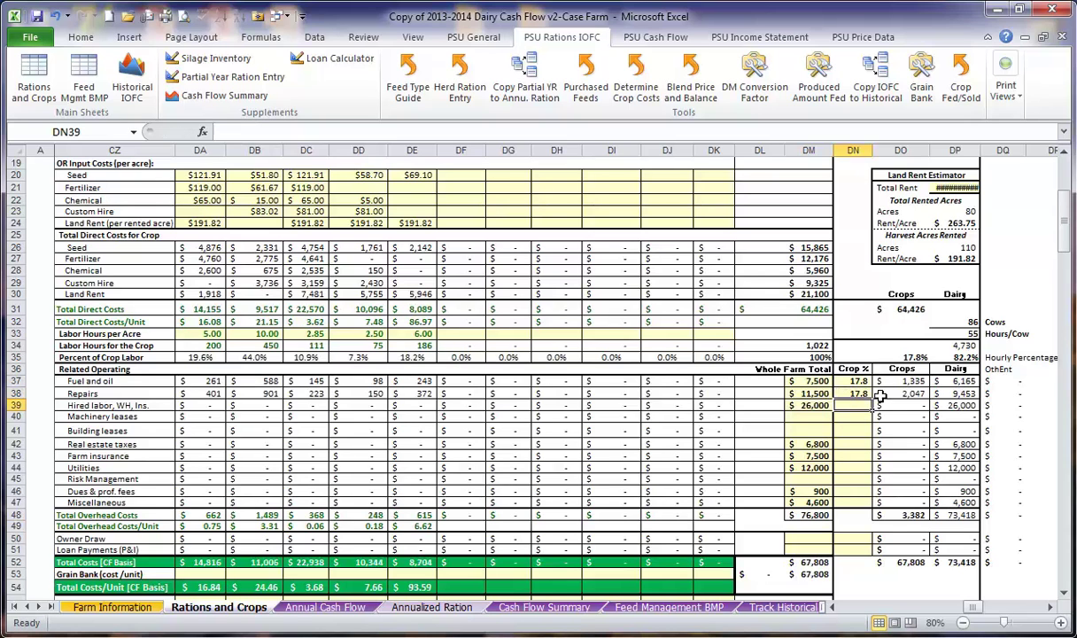
{"action": "type", "text": "17.8"}
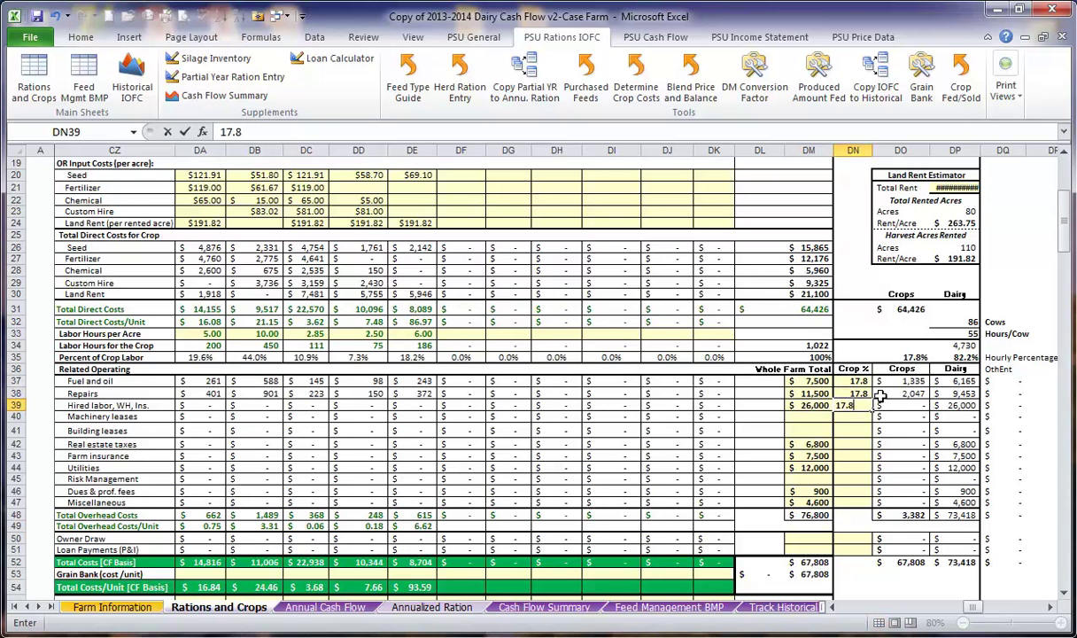
{"action": "key", "text": "Return"}
- Set the crop percentage to 17.8 for real estate taxes, farm insurance and utilities
{"action": "key", "text": "Down"}
{"action": "key", "text": "Down"}
{"action": "key", "text": "Down"}
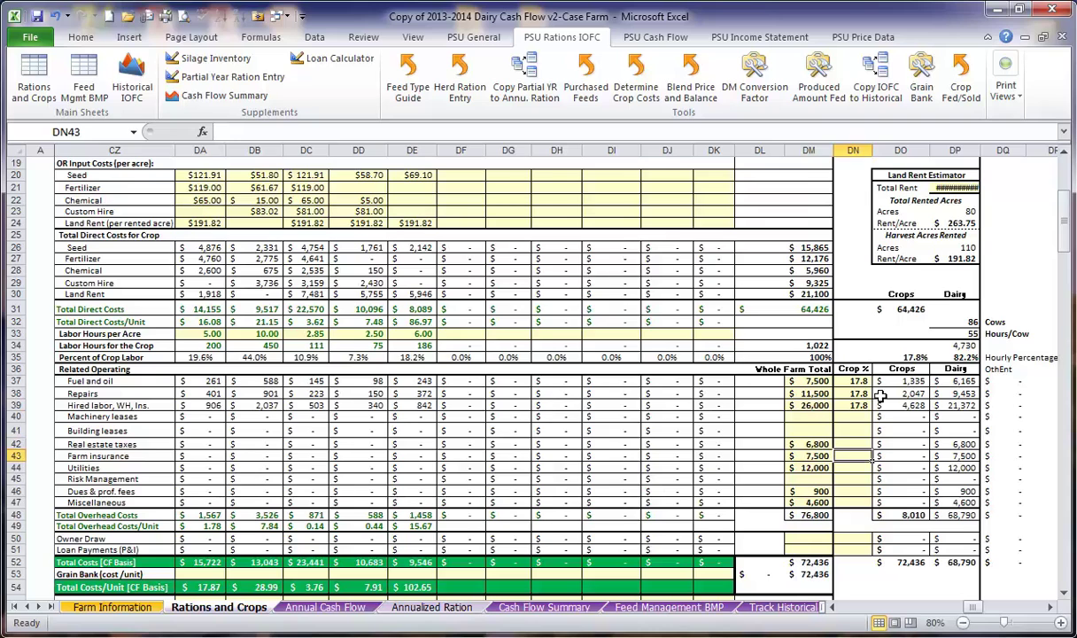
{"action": "key", "text": "Up"}
{"action": "type", "text": "17.8"}
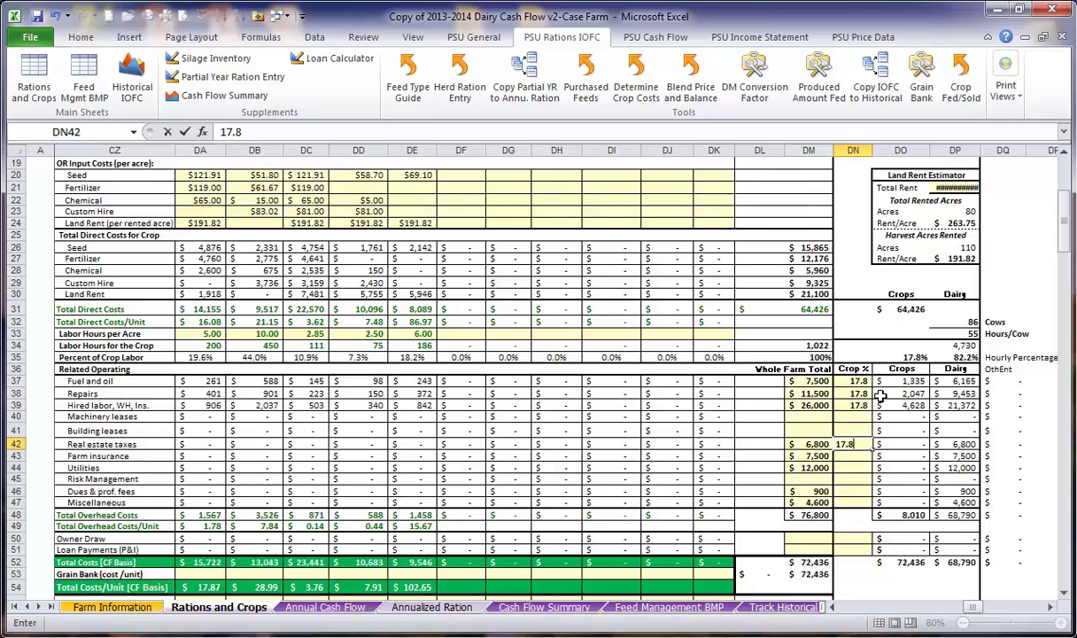
{"action": "key", "text": "Return"}
{"action": "type", "text": "17."}
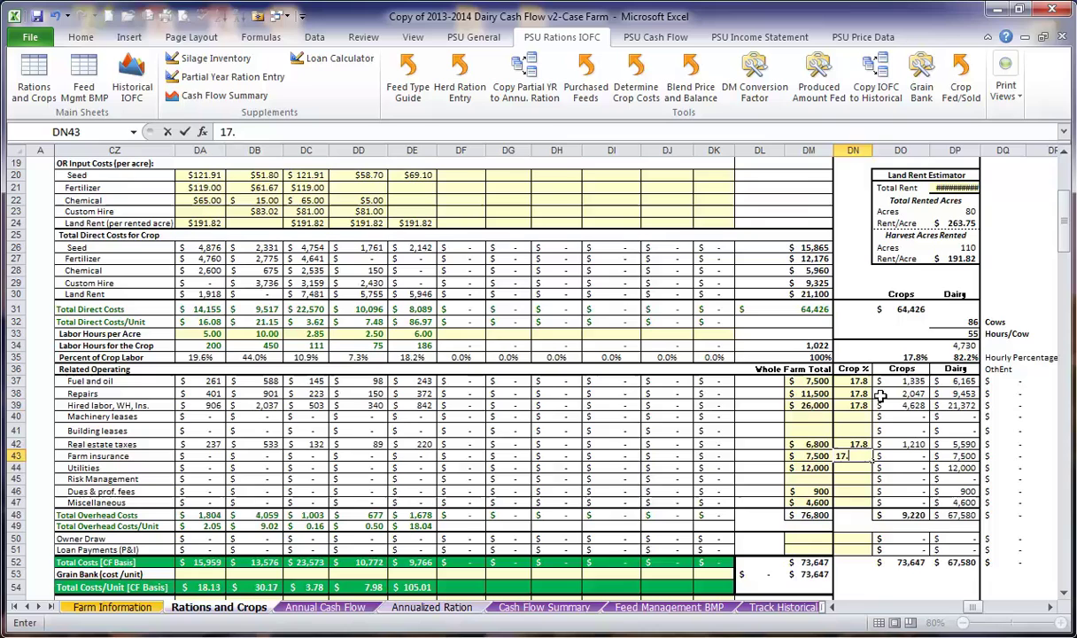
{"action": "type", "text": "8"}
{"action": "key", "text": "Return"}
{"action": "type", "text": "17"}
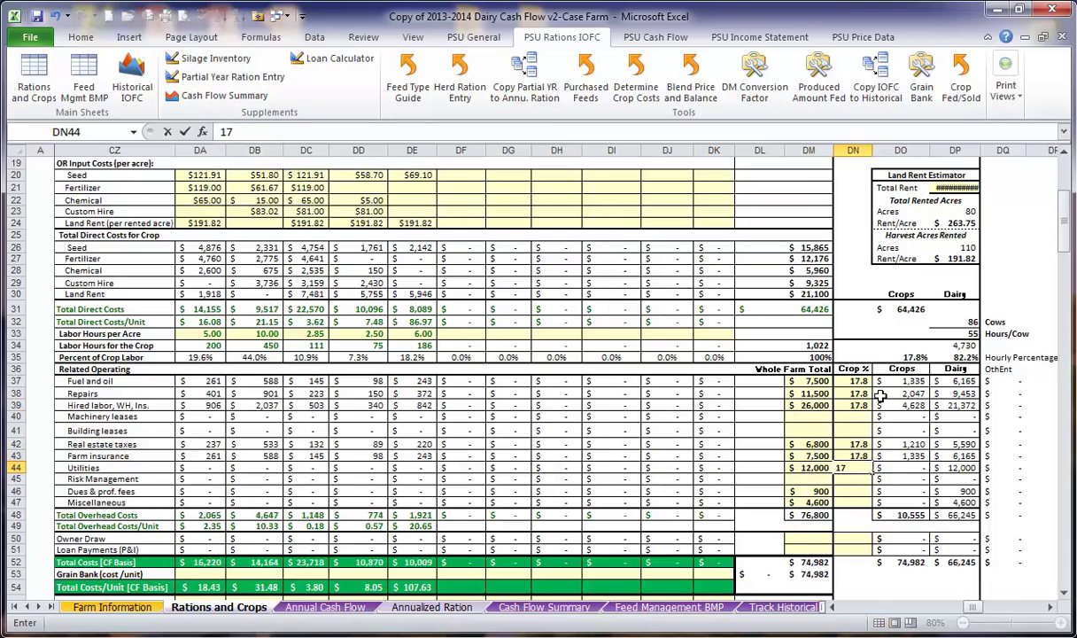
{"action": "type", "text": ".8"}
{"action": "key", "text": "Return"}
- Set the crop percentage to 17.8 for dues and professional fees and for miscellaneous
{"action": "key", "text": "Return"}
{"action": "type", "text": "17"}
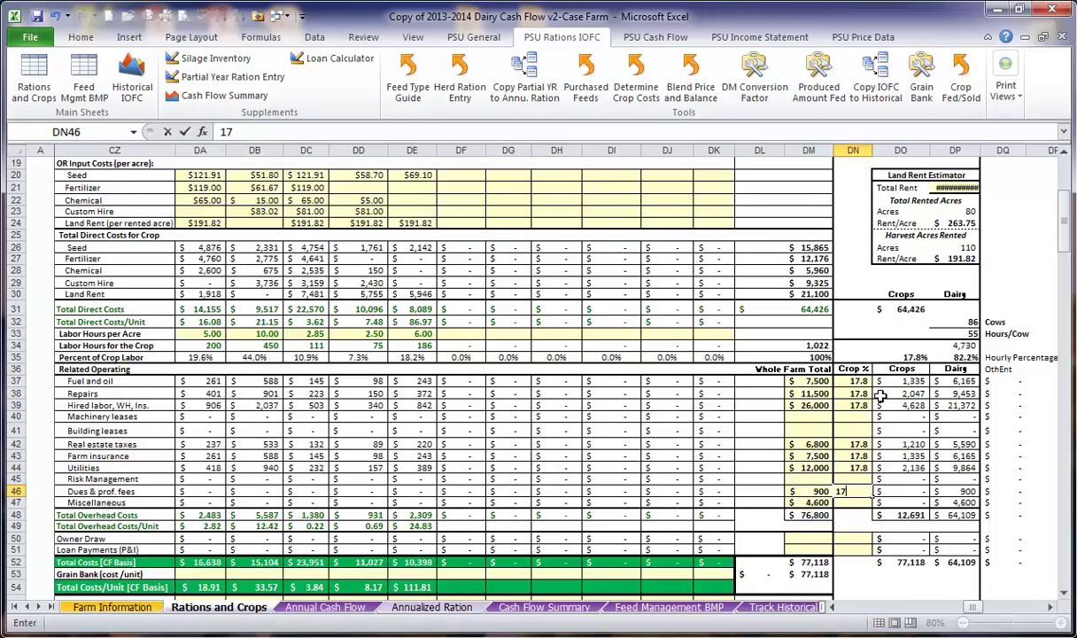
{"action": "type", "text": ".8"}
{"action": "key", "text": "Return"}
{"action": "type", "text": "1"}
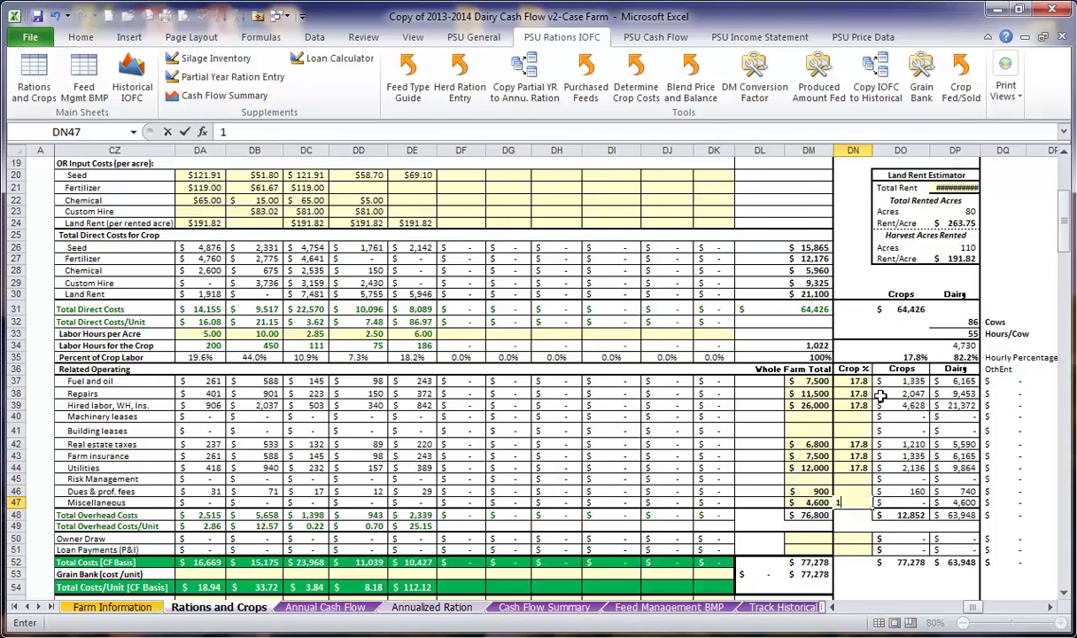
{"action": "type", "text": "7.8"}
{"action": "key", "text": "Return"}
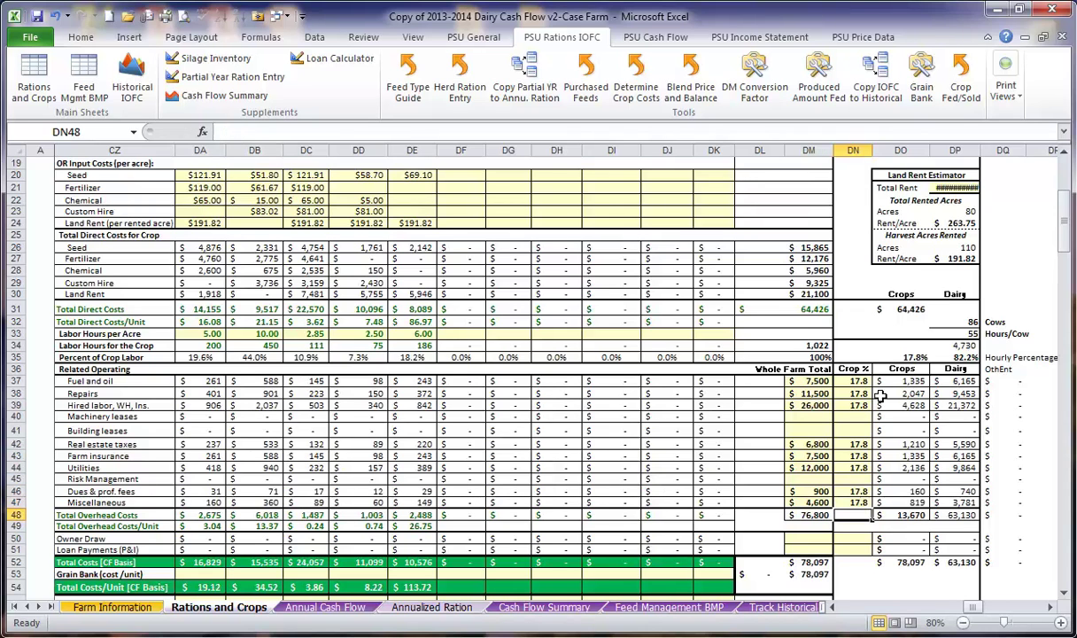
- Check the whole-farm total for overhead costs
{"action": "left_click", "coordinate": [817, 501]}
{"action": "left_click", "coordinate": [816, 515]}
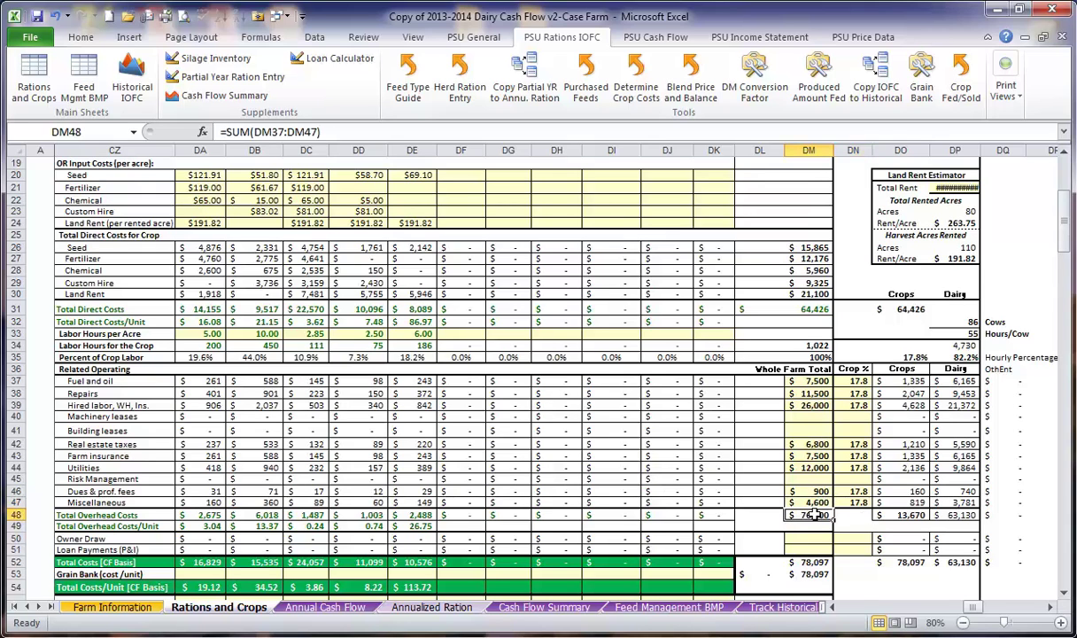
{"action": "key", "text": "Down"}
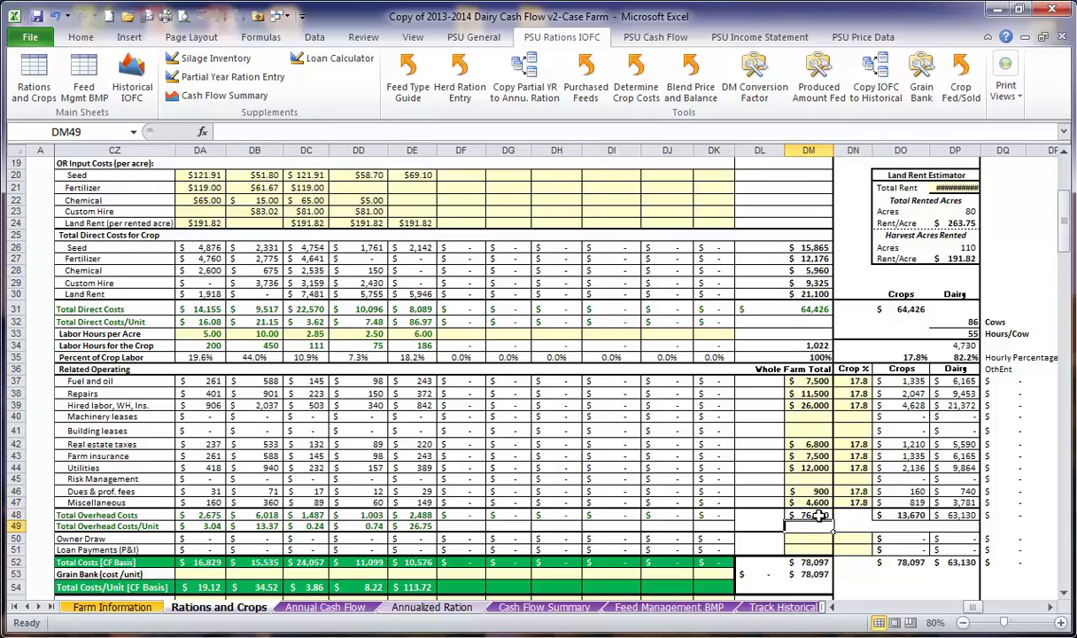
{"action": "key", "text": "Up"}
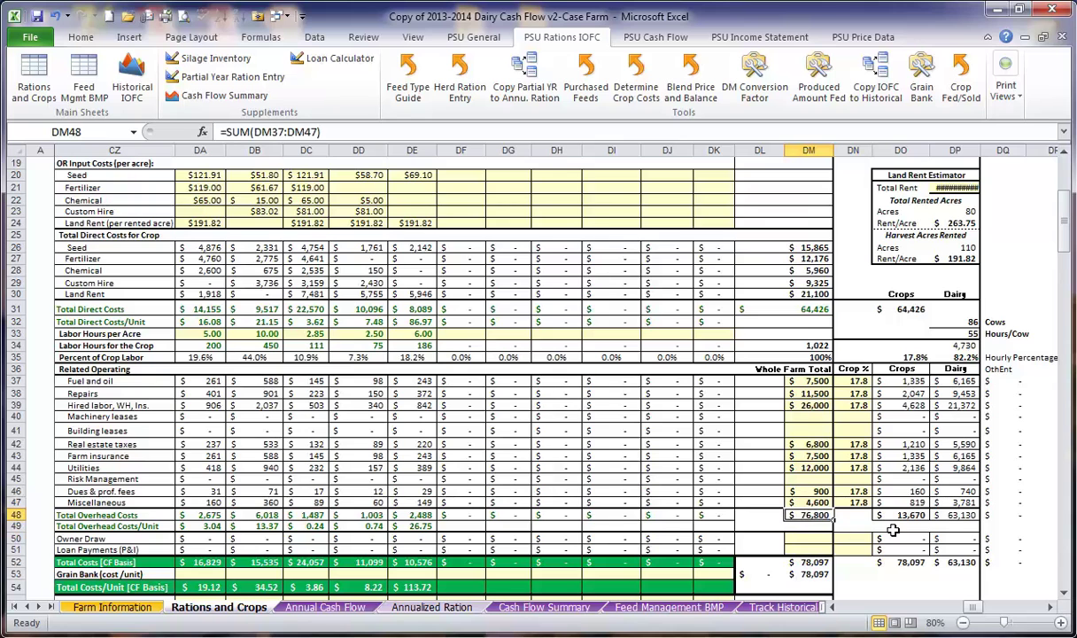
{"action": "double_click", "coordinate": [709, 431]}
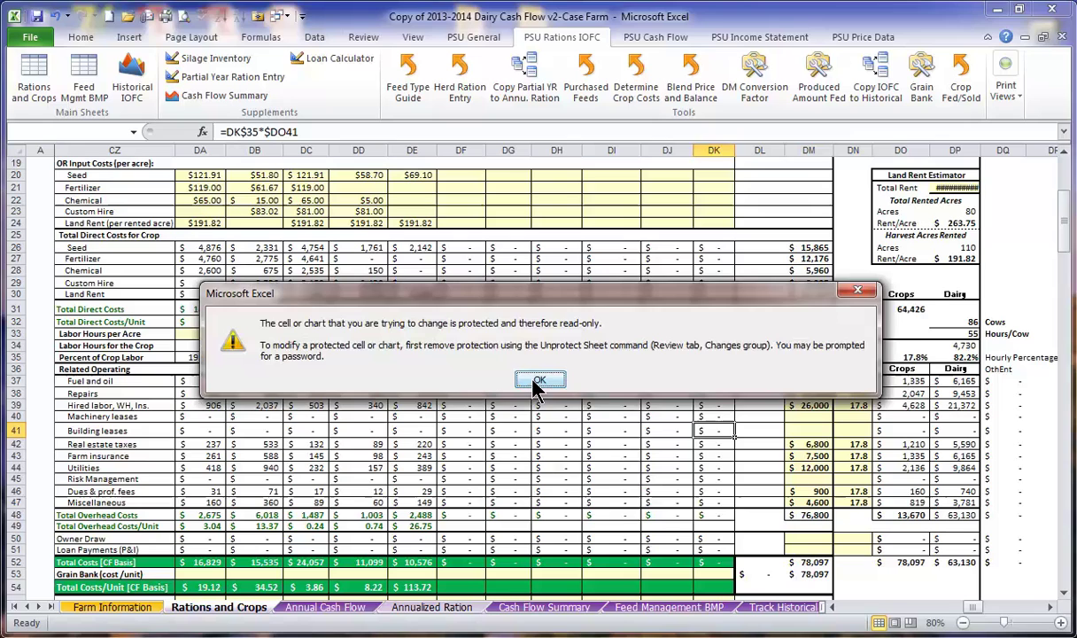
{"action": "left_click", "coordinate": [536, 383]}
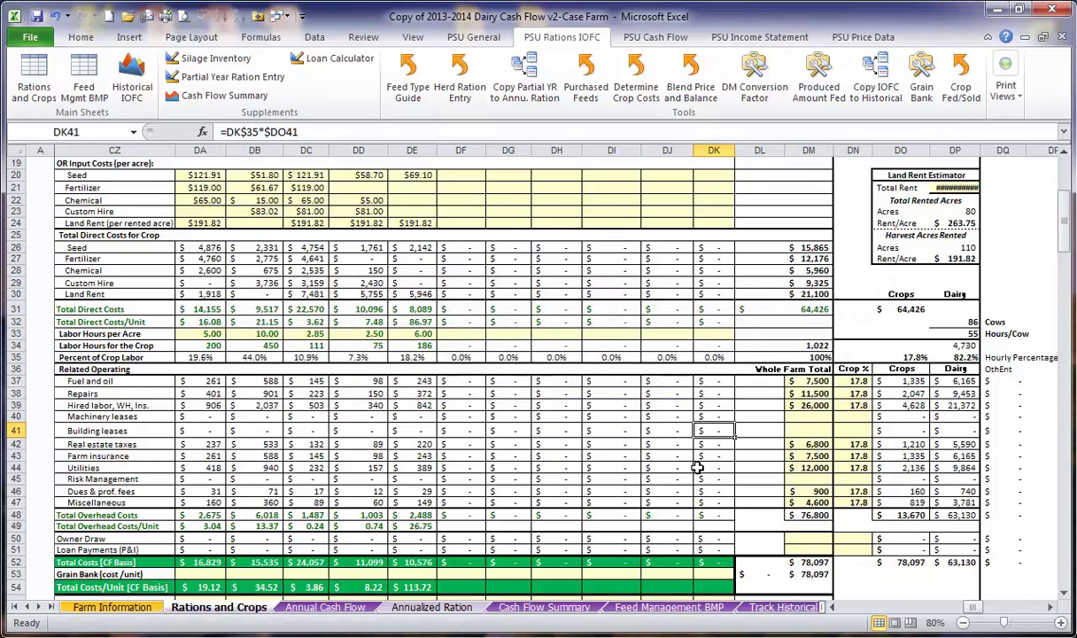
- Enter whole-farm totals of 50,000 for owner draw and 80,964 for loan payments (P&I)
{"action": "left_click", "coordinate": [815, 539]}
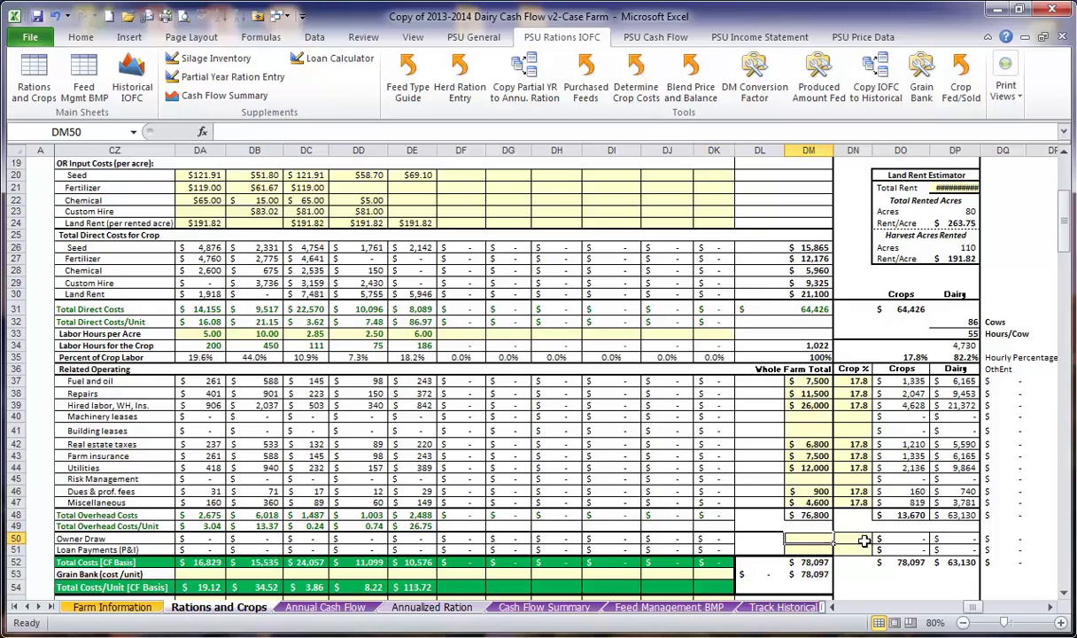
{"action": "type", "text": "50"}
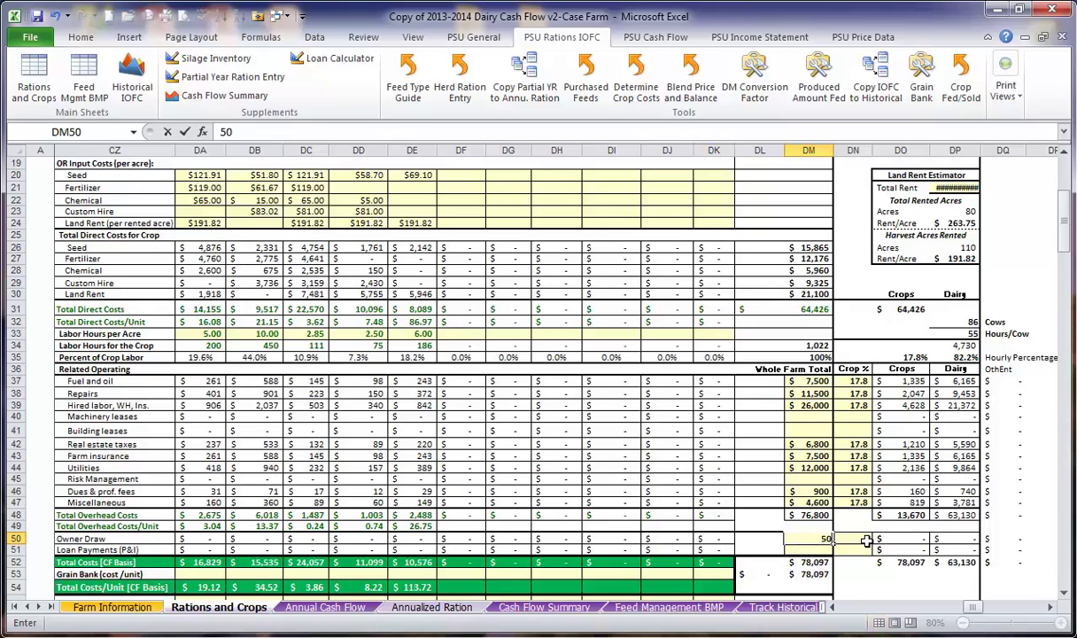
{"action": "type", "text": ",000"}
{"action": "key", "text": "Return"}
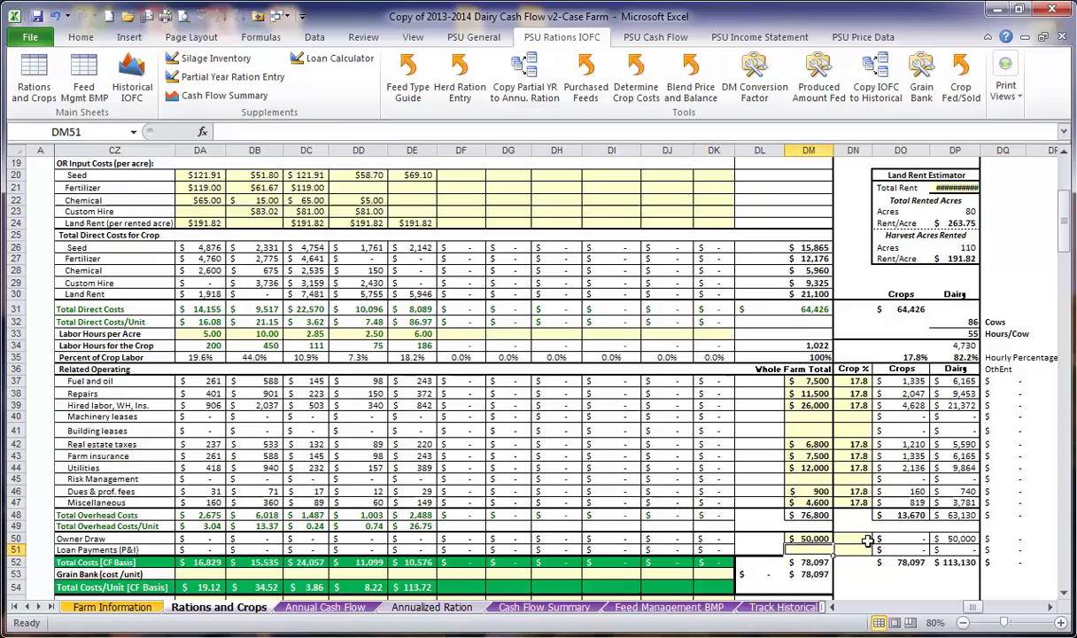
{"action": "type", "text": "80"}
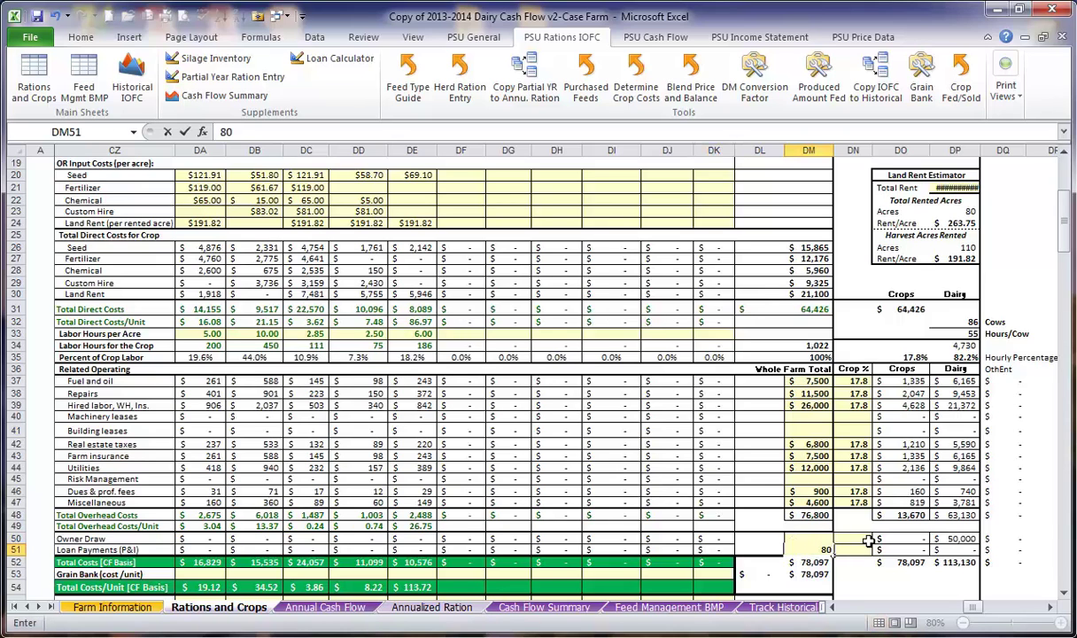
{"action": "type", "text": "964"}
- Set the crop percentage to 17.8 for owner draw and loan payments
{"action": "left_click", "coordinate": [870, 538]}
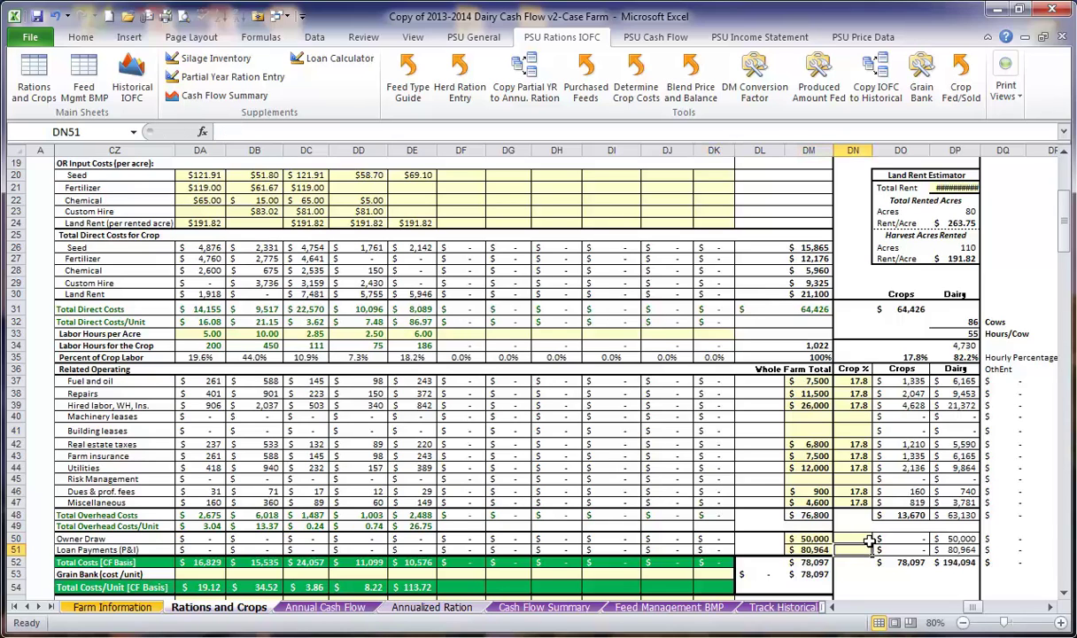
{"action": "type", "text": "17.8"}
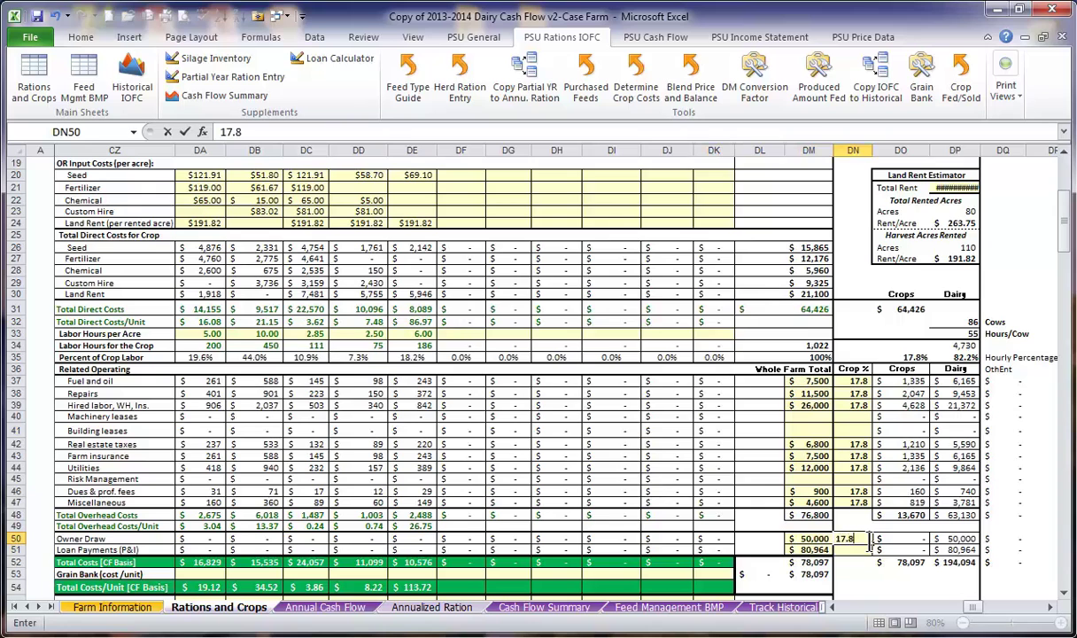
{"action": "key", "text": "Return"}
{"action": "type", "text": "17."}
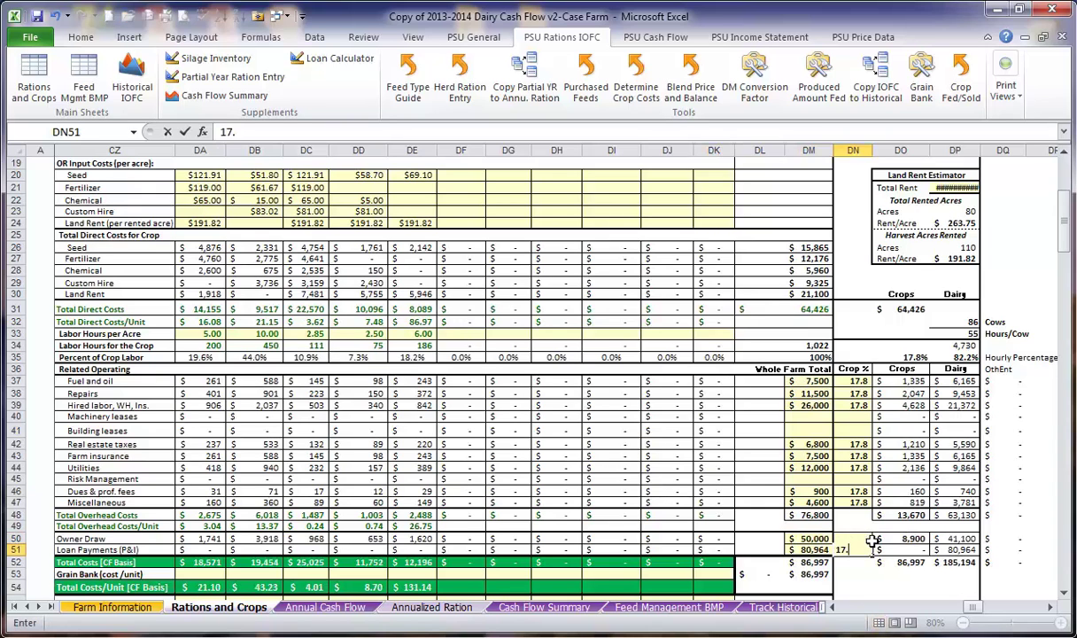
{"action": "type", "text": "8"}
{"action": "key", "text": "Return"}
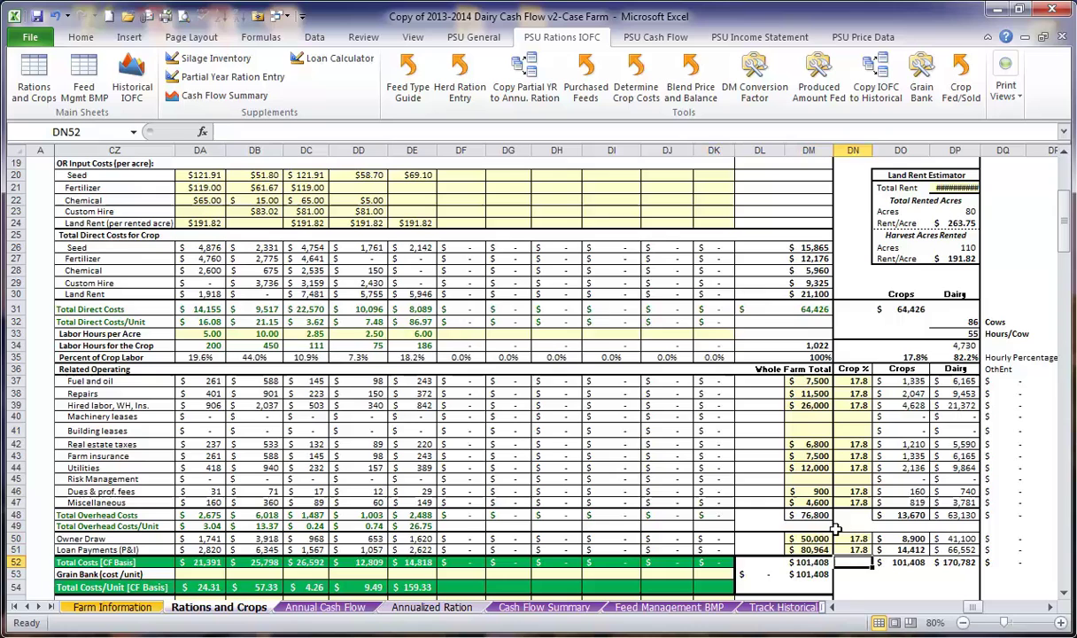
- Review the per-crop overhead and total costs, and check the farm cost per ton for corn silage
{"action": "left_click", "coordinate": [498, 444]}
{"action": "scroll", "coordinate": [453, 422], "scroll_direction": "down", "scroll_amount": 1}
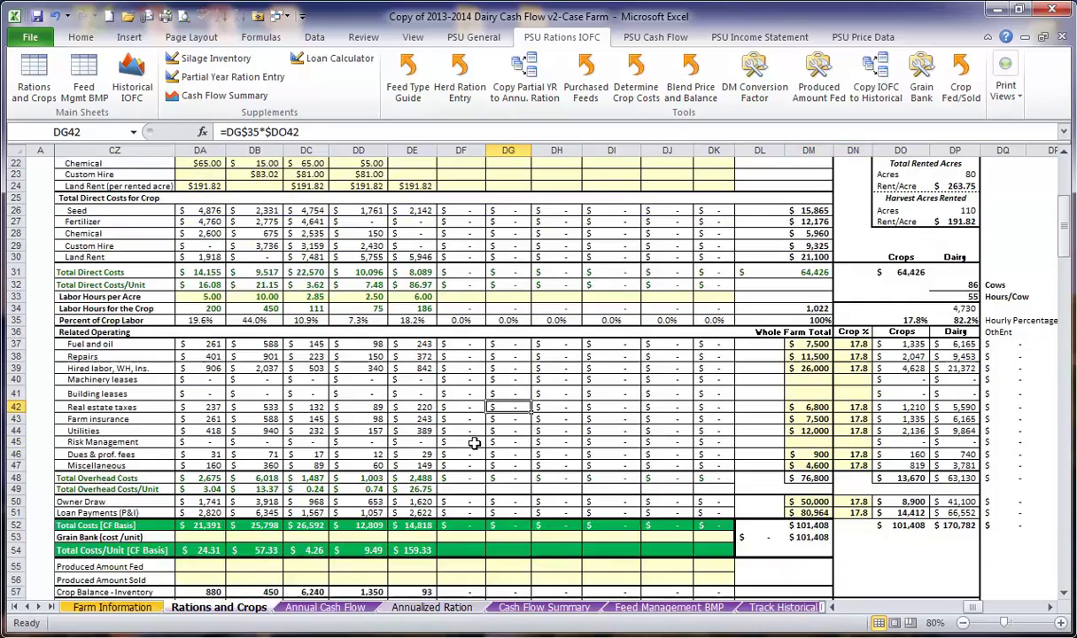
{"action": "scroll", "coordinate": [452, 419], "scroll_direction": "up", "scroll_amount": 1}
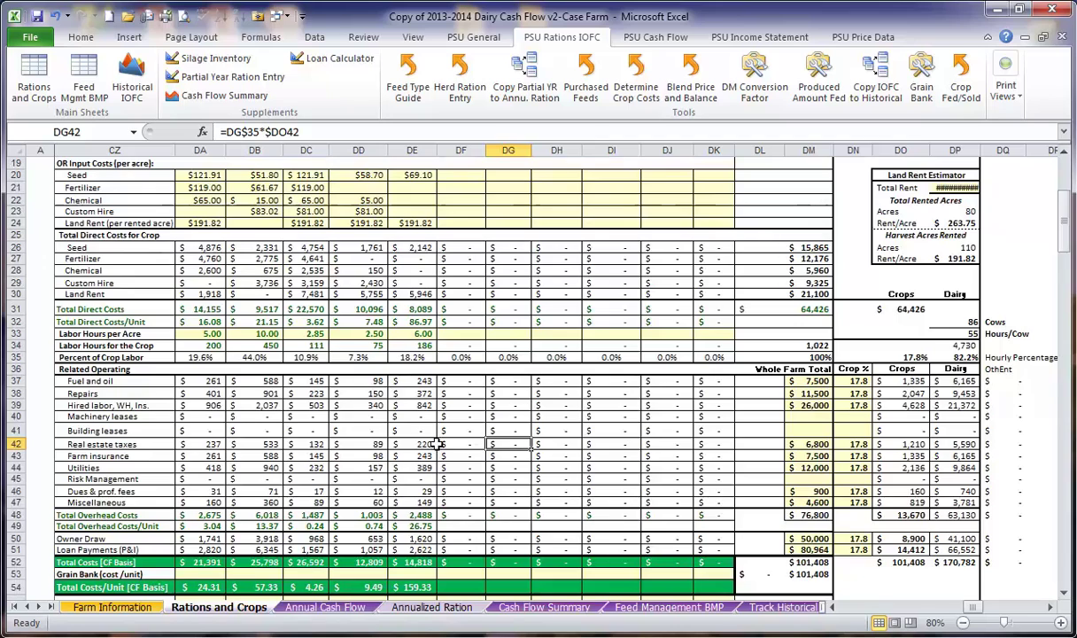
{"action": "scroll", "coordinate": [418, 436], "scroll_direction": "up", "scroll_amount": 1}
{"action": "scroll", "coordinate": [418, 436], "scroll_direction": "up", "scroll_amount": 5}
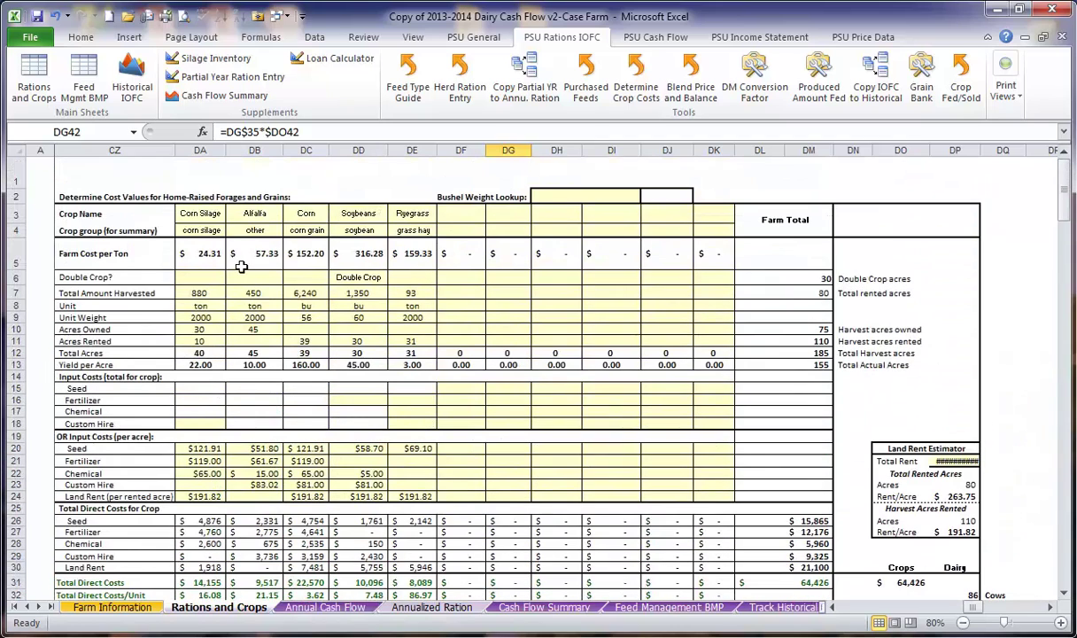
{"action": "left_click", "coordinate": [186, 253]}
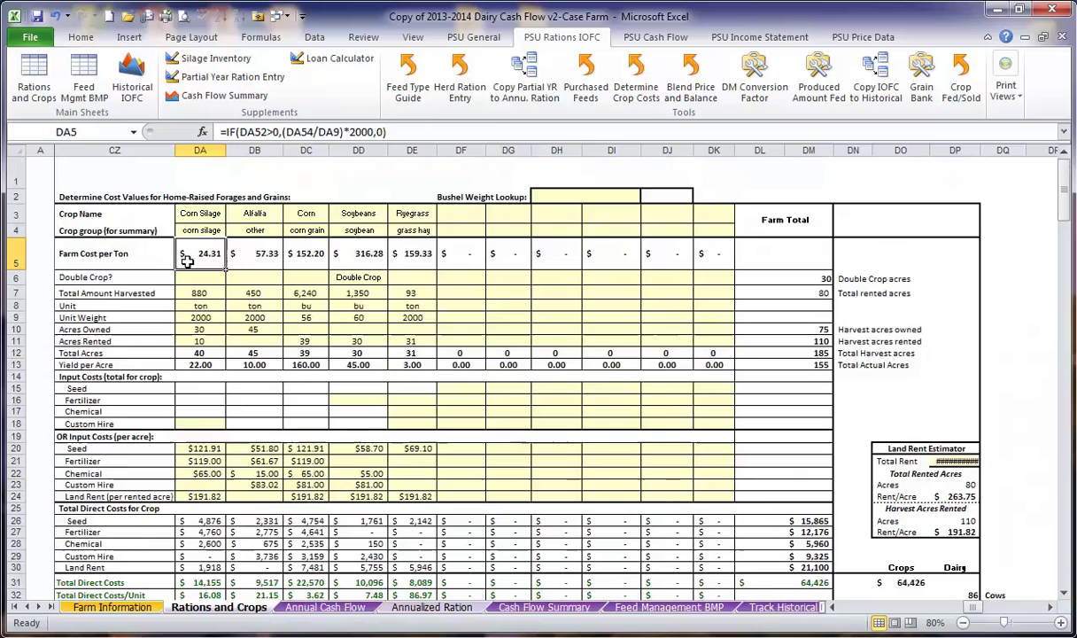
- Examine the corn silage entries for grain bank cost per unit and crop balance inventory
{"action": "scroll", "coordinate": [250, 264], "scroll_direction": "down", "scroll_amount": 11}
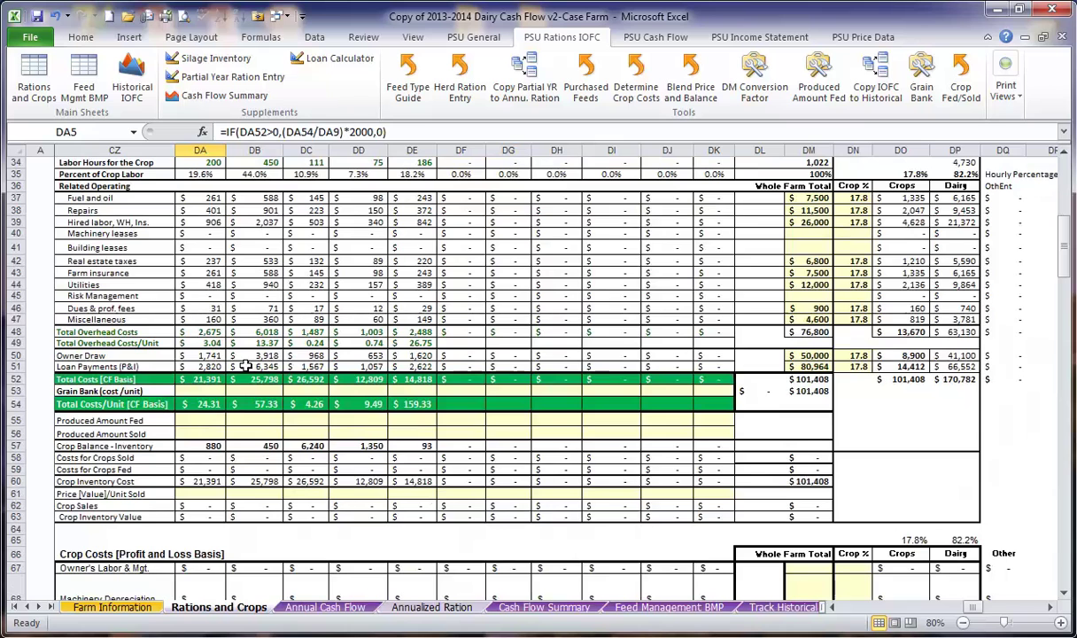
{"action": "scroll", "coordinate": [241, 348], "scroll_direction": "down", "scroll_amount": 3}
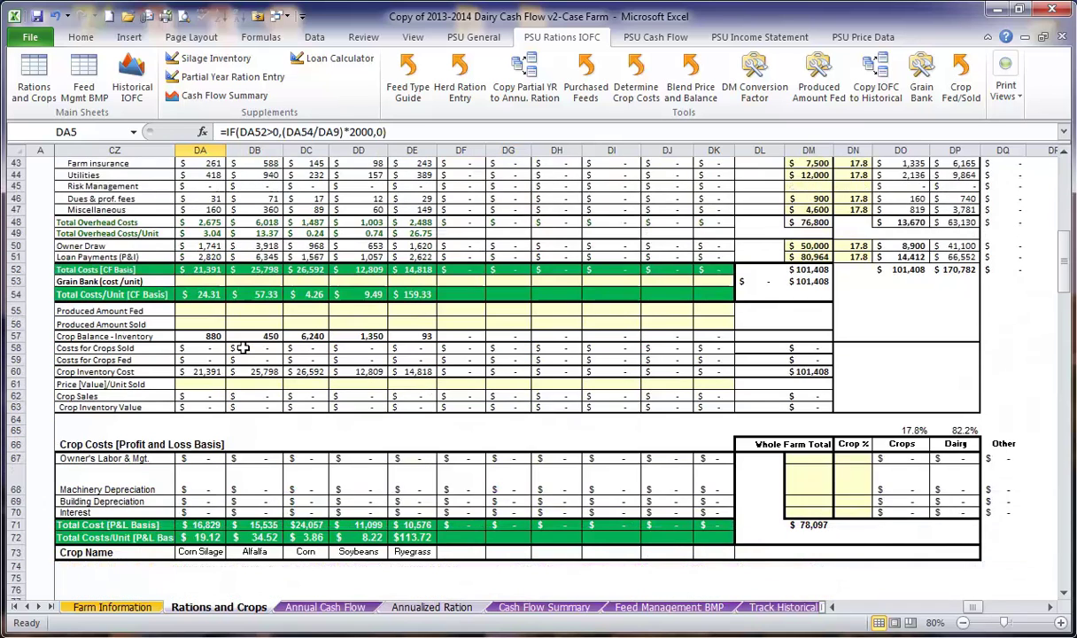
{"action": "left_click", "coordinate": [208, 282]}
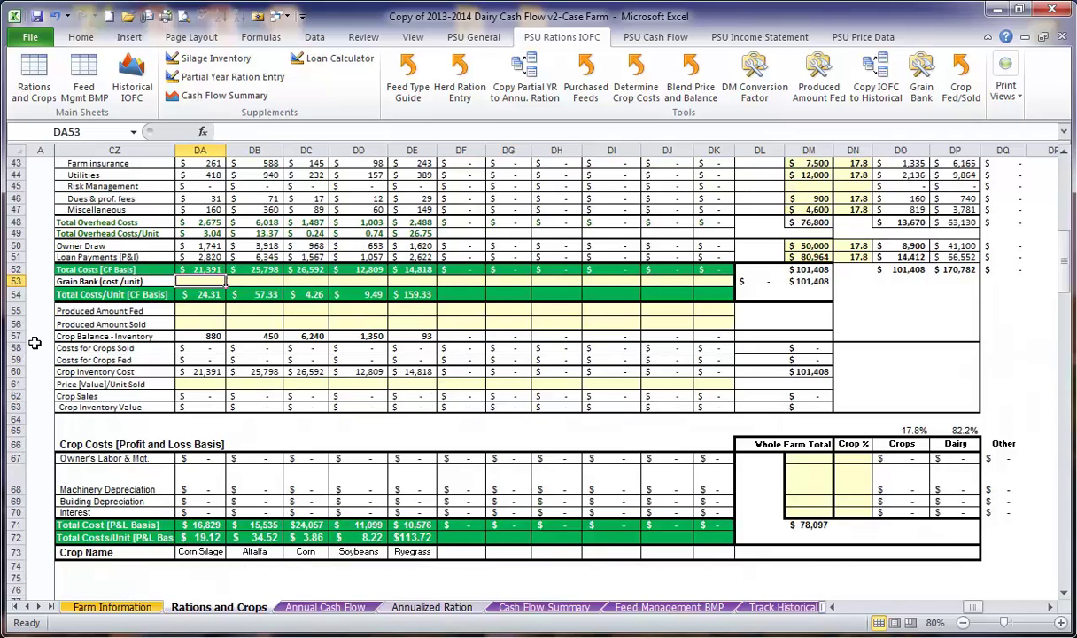
{"action": "left_click", "coordinate": [16, 317]}
{"action": "left_click", "coordinate": [194, 336]}
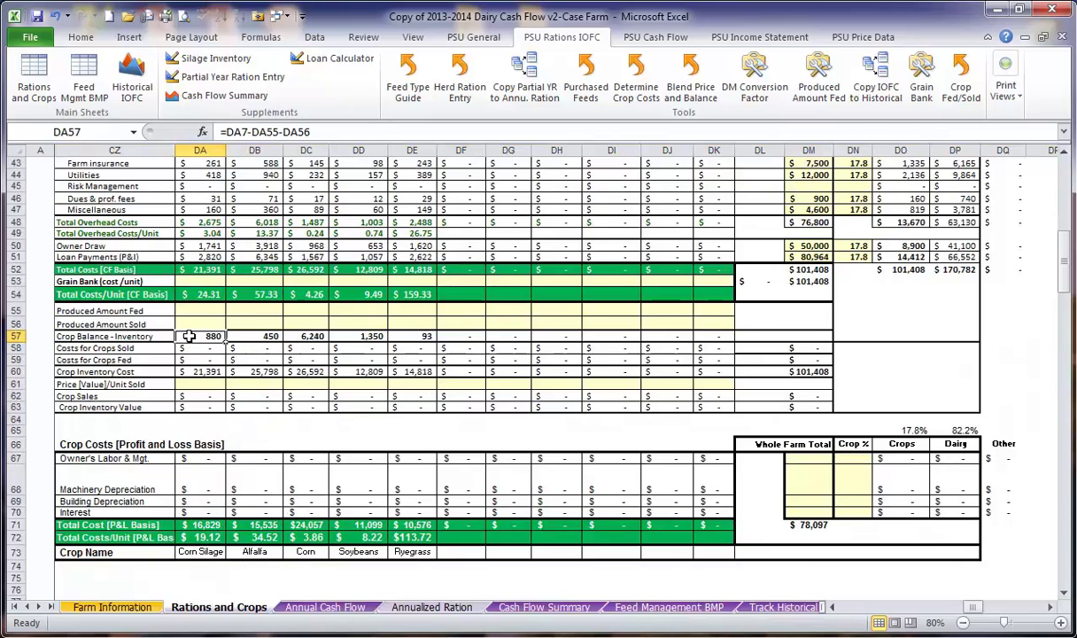
- Enter the produced amount fed as 880 for corn silage, 450 for alfalfa and 6,240 for corn
{"action": "left_click", "coordinate": [197, 309]}
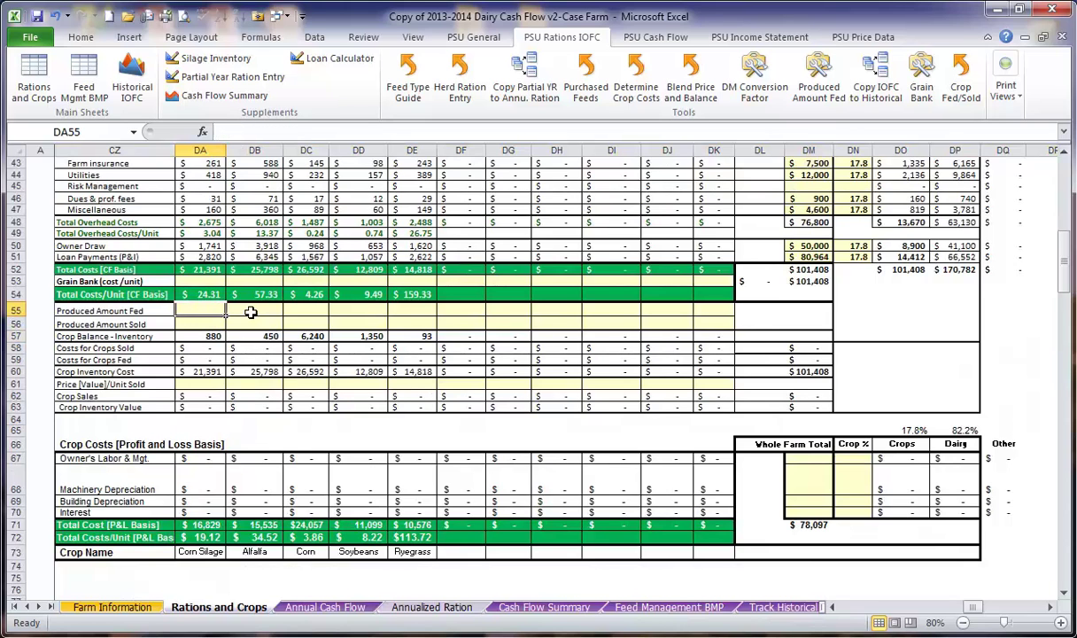
{"action": "type", "text": "880"}
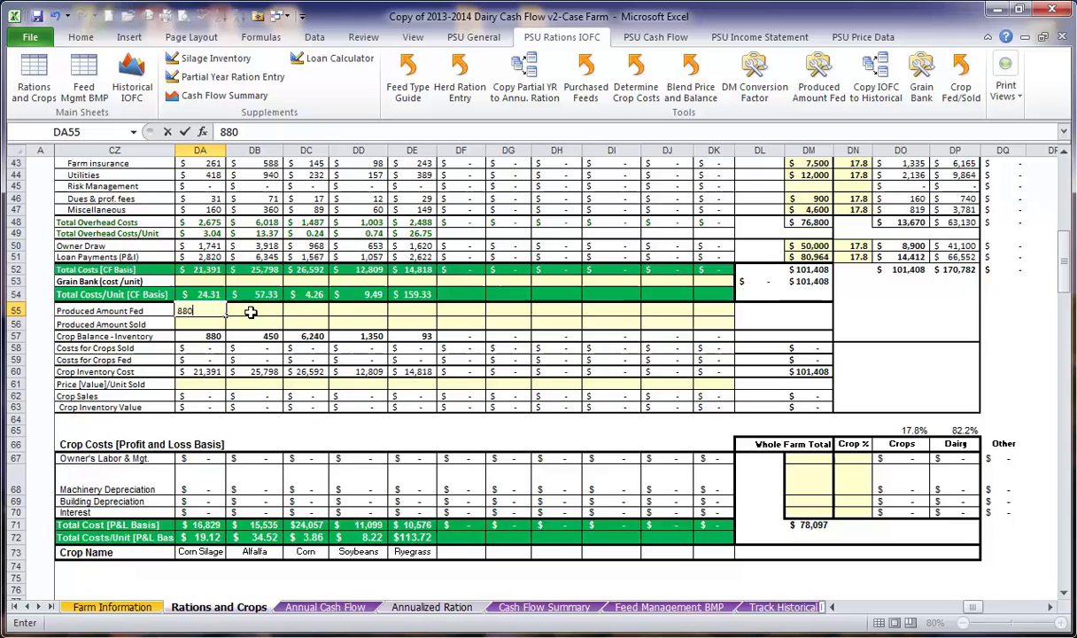
{"action": "key", "text": "Tab"}
{"action": "type", "text": "450"}
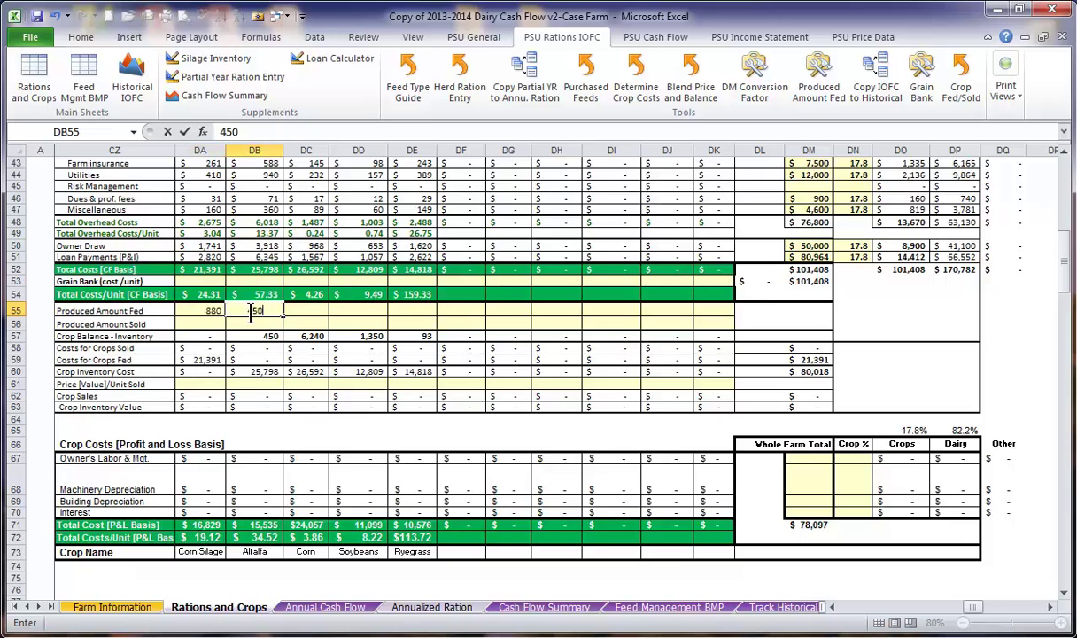
{"action": "key", "text": "Tab"}
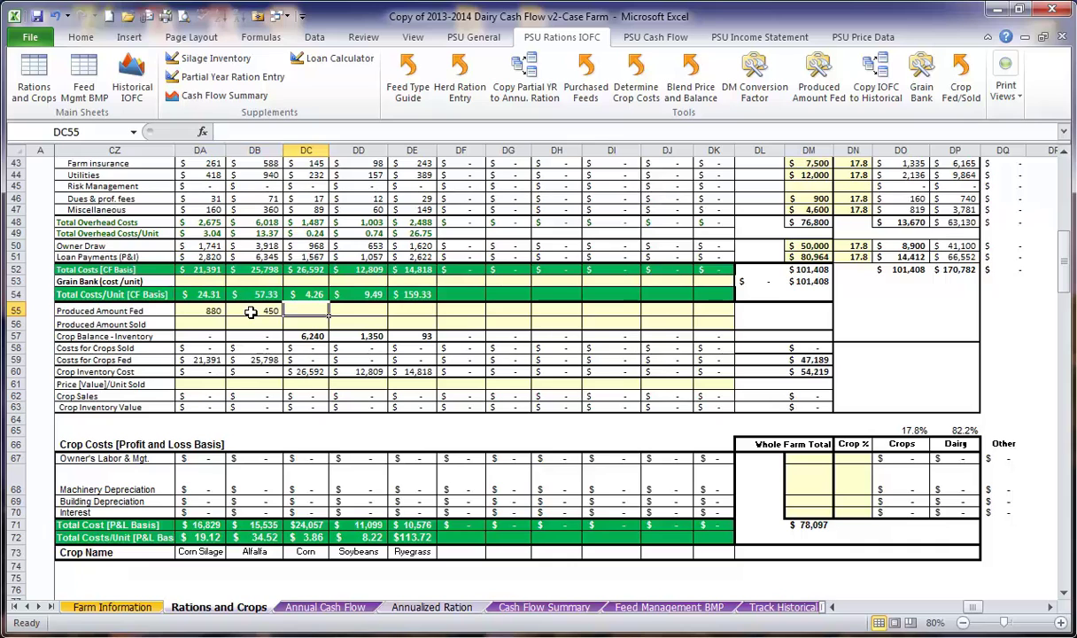
{"action": "type", "text": "6,2"}
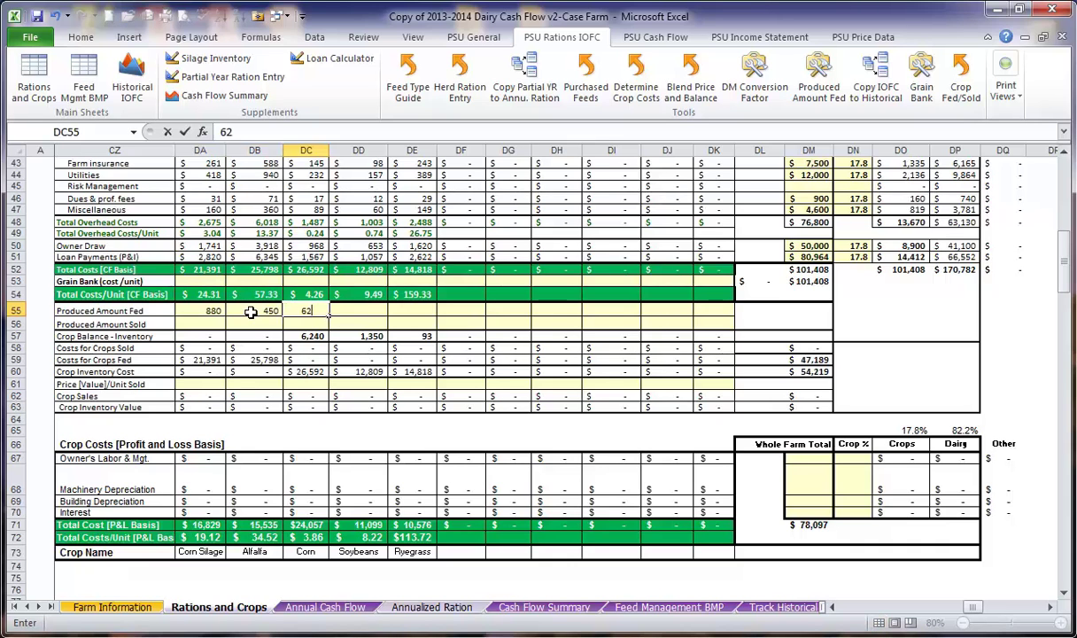
{"action": "type", "text": "40"}
{"action": "key", "text": "Return"}
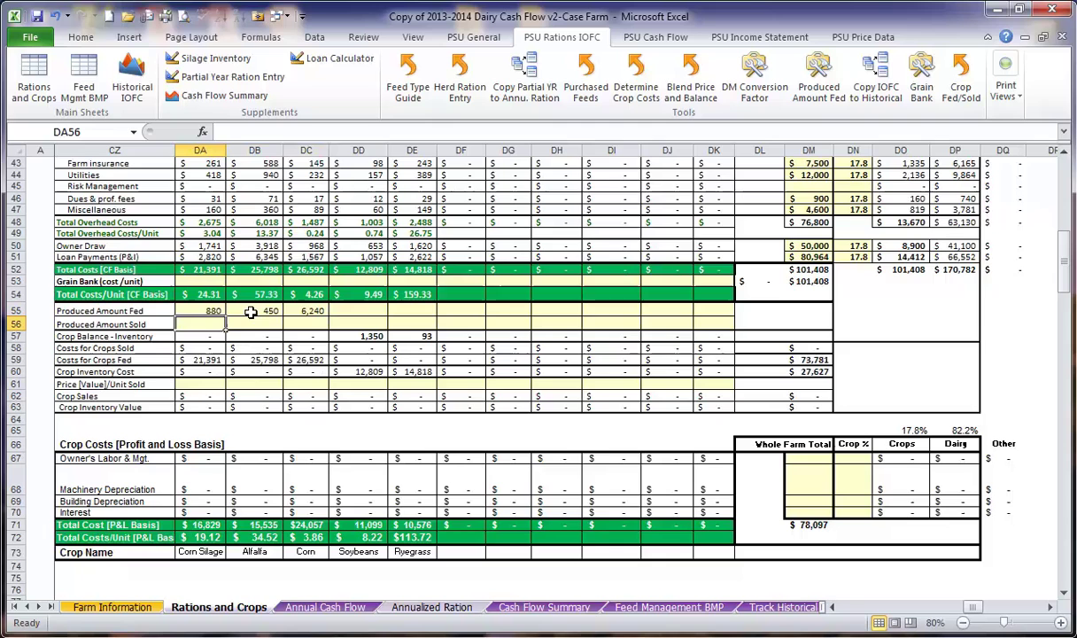
- Enter the produced amount fed as 1,350 for soybeans and 93 for ryegrass
{"action": "key", "text": "Up"}
{"action": "key", "text": "Right"}
{"action": "key", "text": "Right"}
{"action": "key", "text": "Right"}
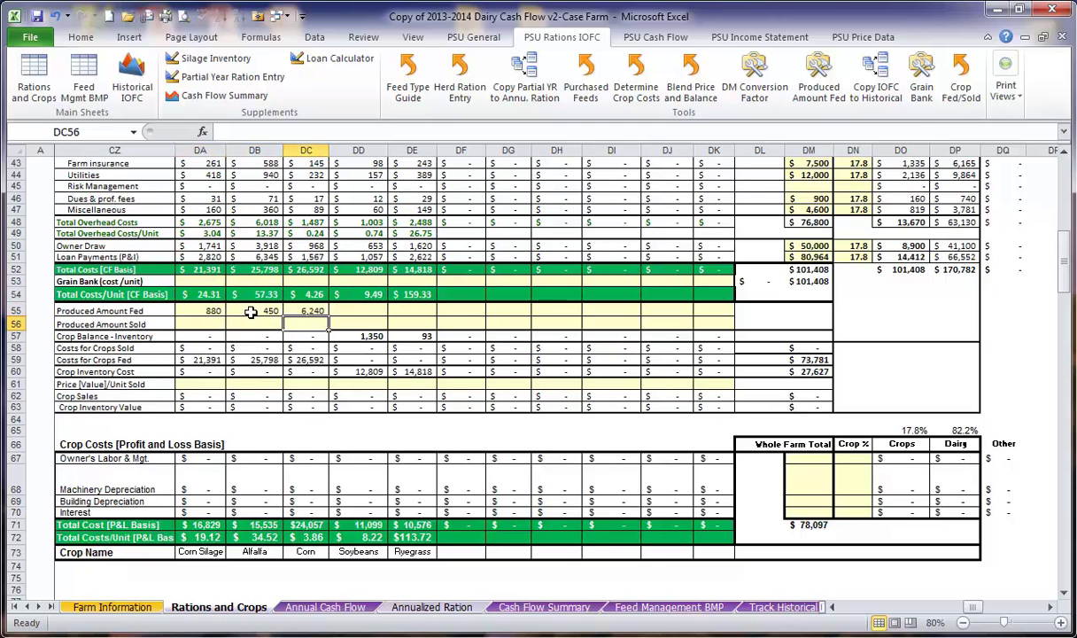
{"action": "type", "text": "1350"}
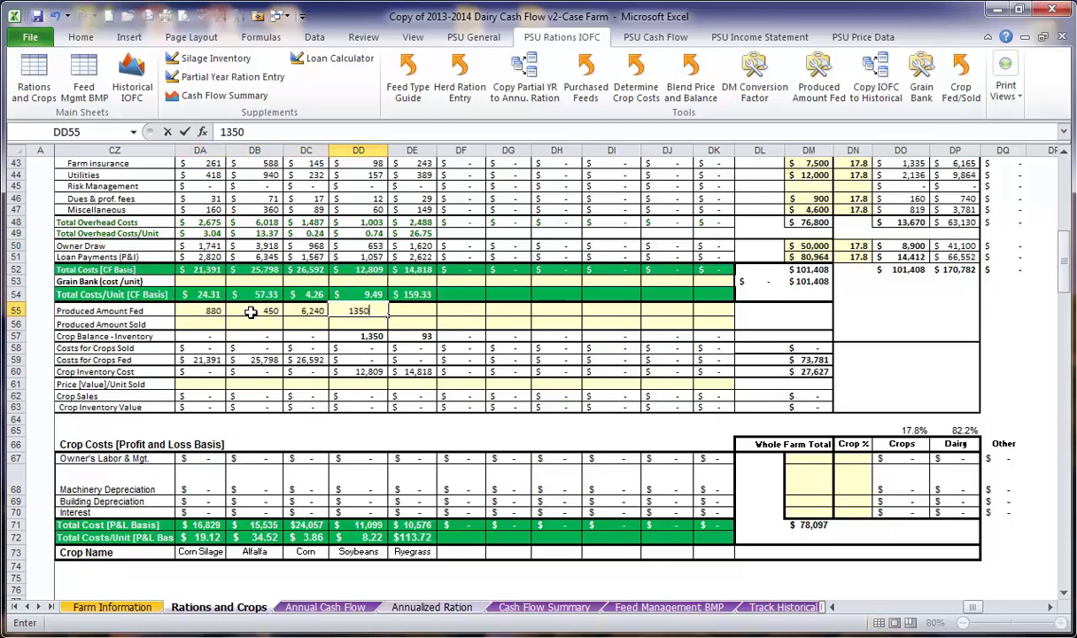
{"action": "key", "text": "Tab"}
{"action": "type", "text": "93"}
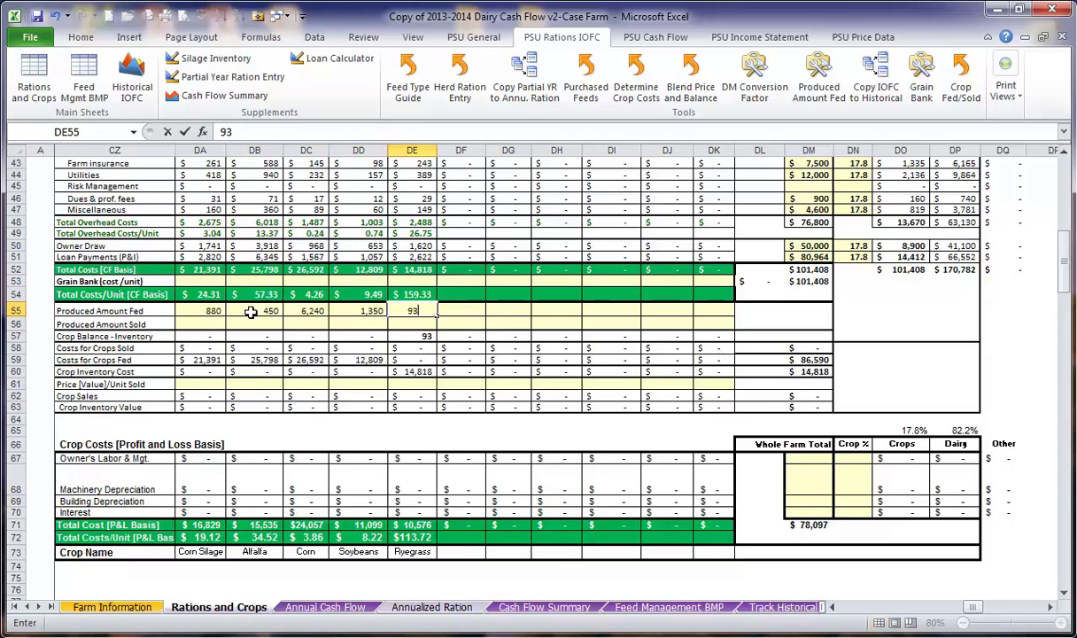
{"action": "key", "text": "Return"}
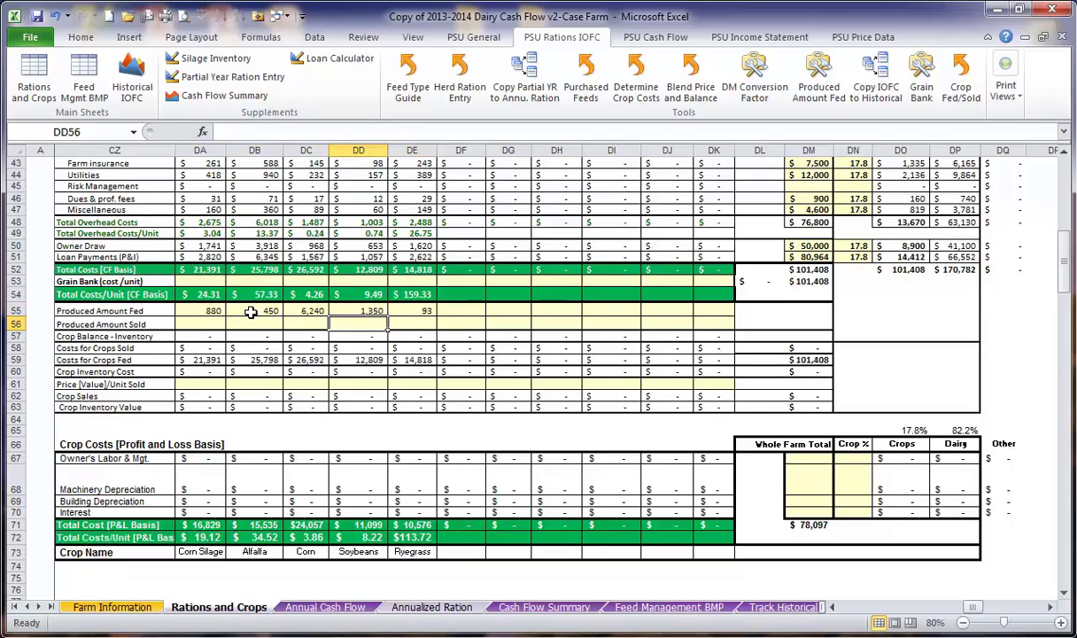
- Check the price per unit sold cells for corn and soybeans, and review the farm cost per ton row
{"action": "left_click", "coordinate": [314, 384]}
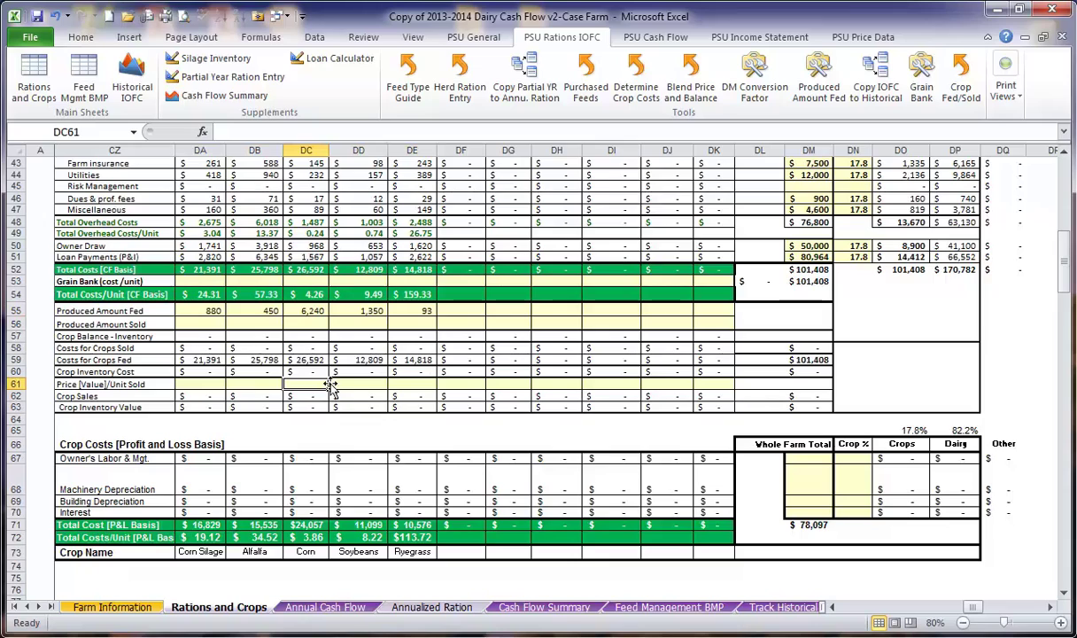
{"action": "left_click", "coordinate": [356, 383]}
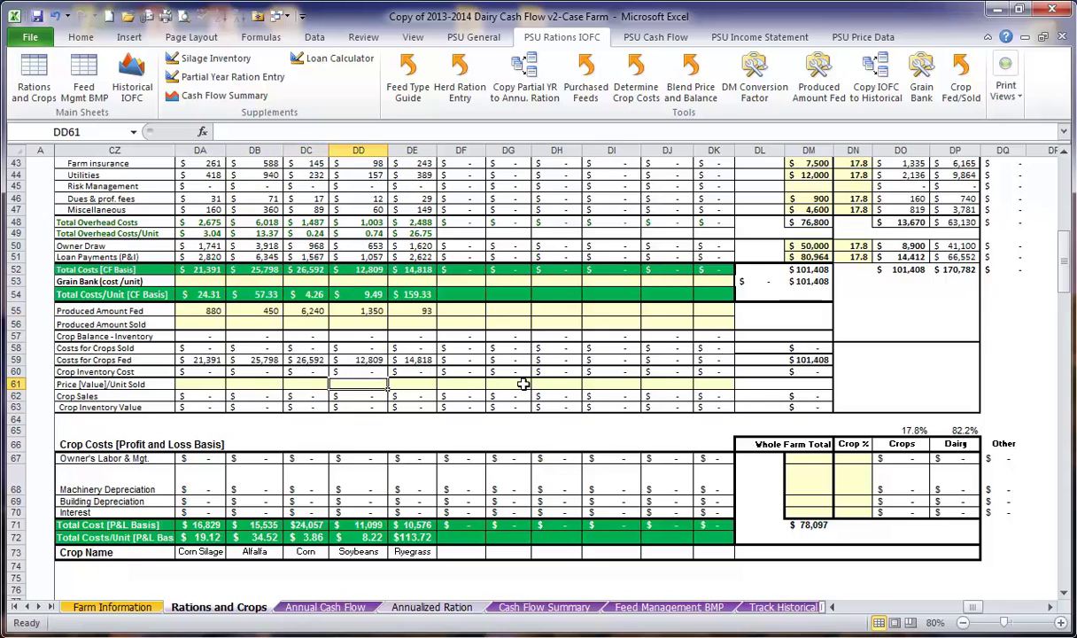
{"action": "scroll", "coordinate": [518, 376], "scroll_direction": "up", "scroll_amount": 13}
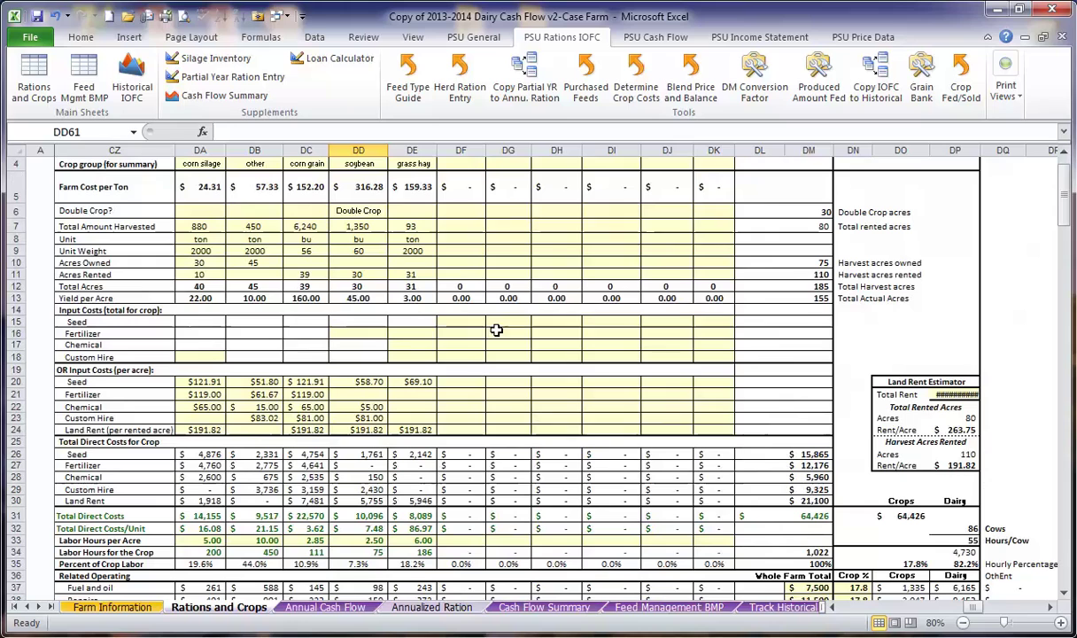